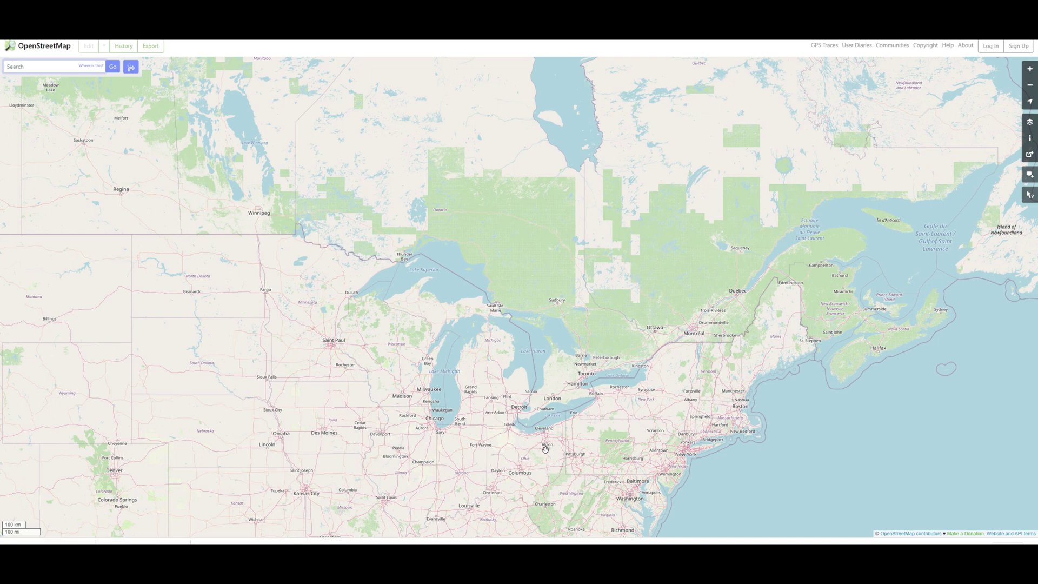
- Capture a rectangular screen snip of the OpenStreetMap view covering all the Great Lakes
scroll(528, 452, "up", 2)
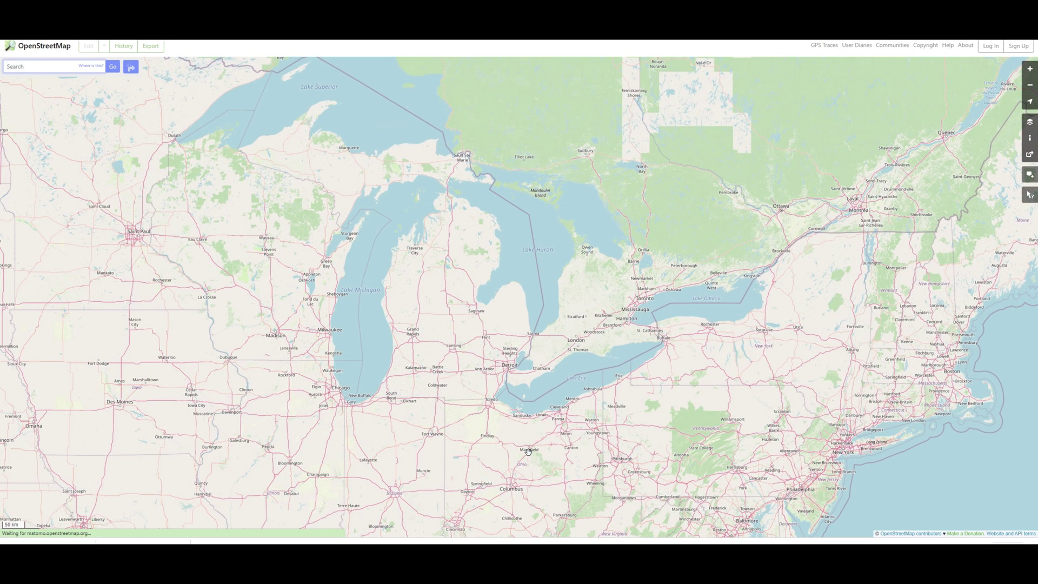
scroll(481, 306, "down", 1)
left_click_drag(482, 307, 479, 398)
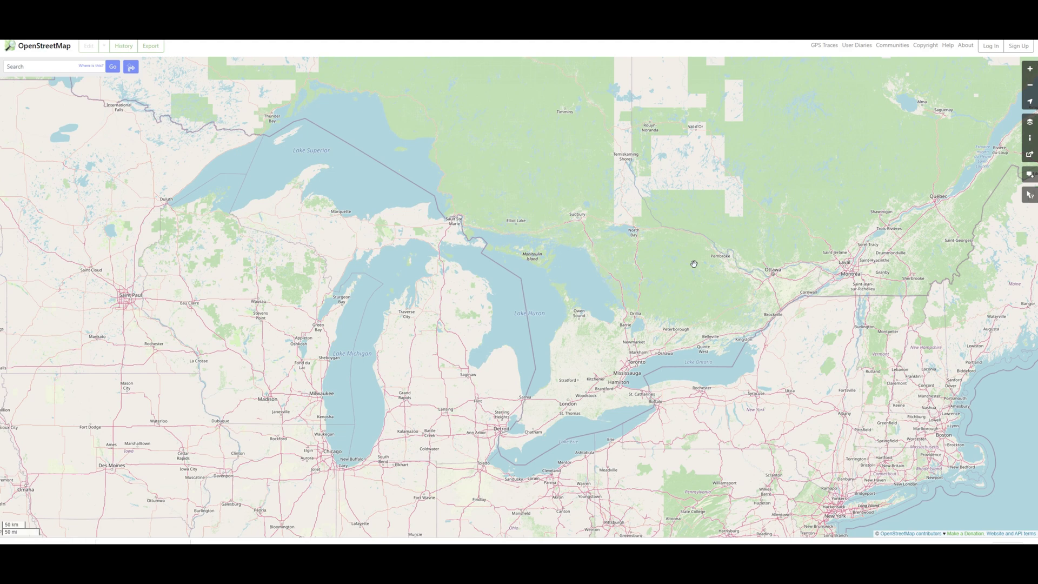
key("super+shift+s")
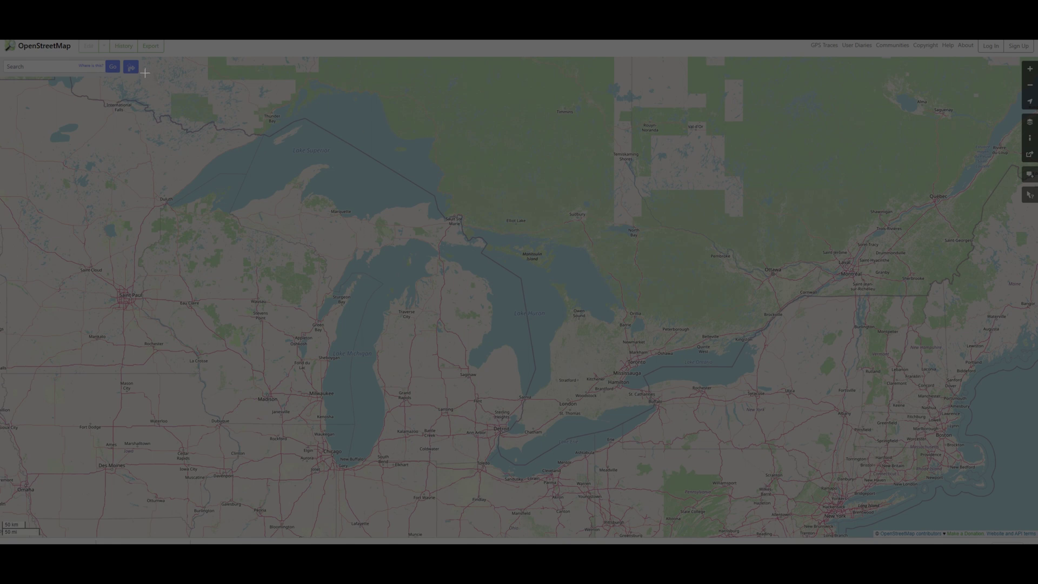
left_click_drag(145, 72, 782, 492)
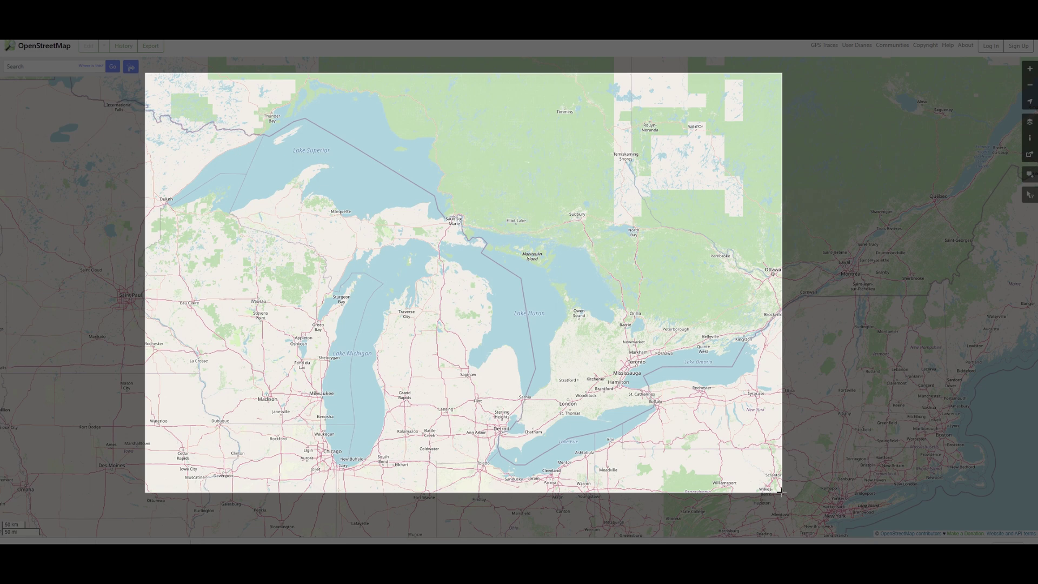
left_click_drag(782, 492, 783, 492)
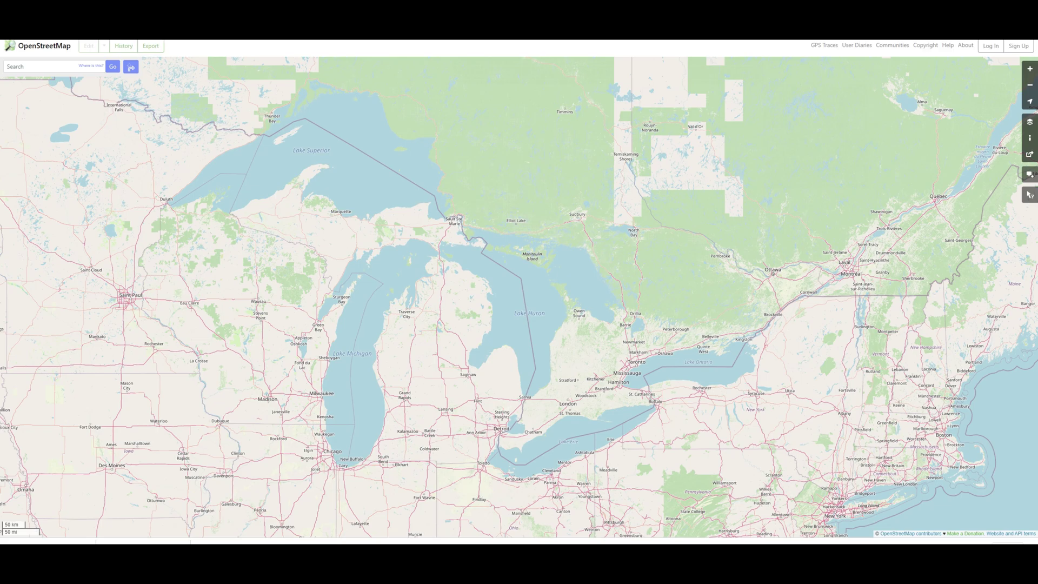
- Switch to GIMP and paste the captured map as a new image
left_click(20, 22)
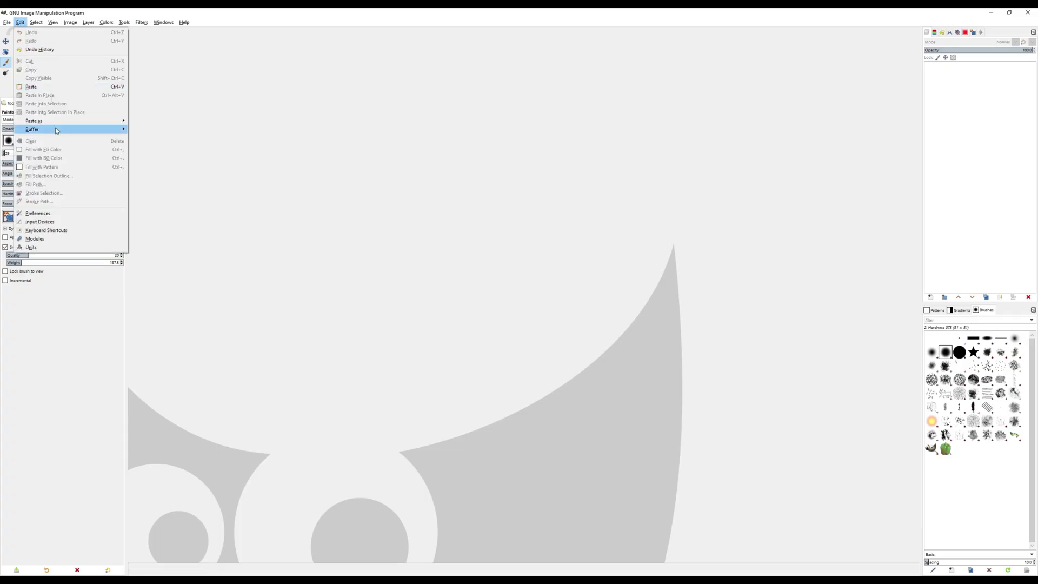
mouse_move(62, 124)
left_click(151, 137)
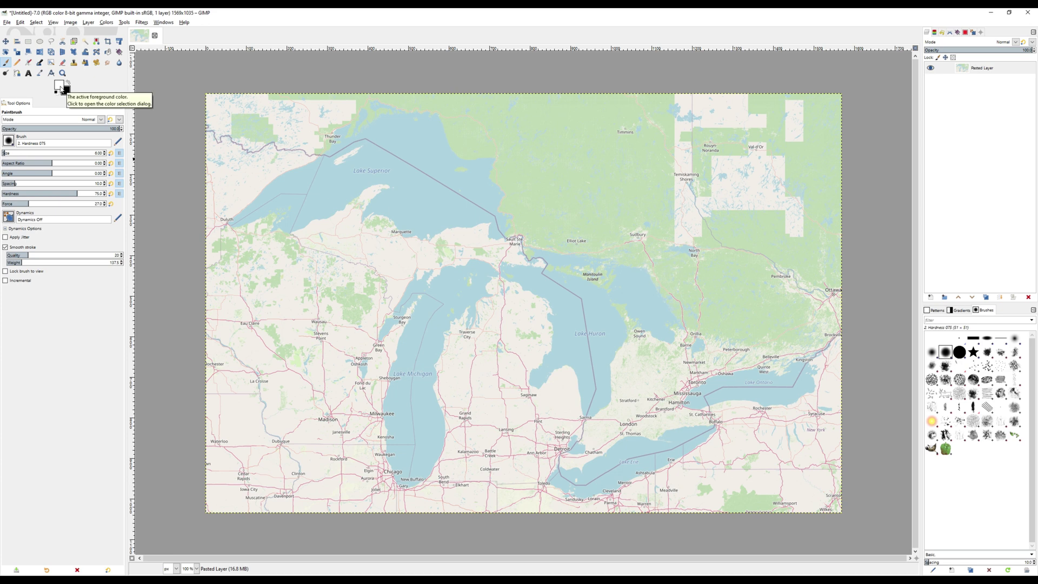
- Set the foreground color to the light blue of the lakes by sampling it from the map
left_click(61, 86)
left_click(153, 143)
left_click(342, 180)
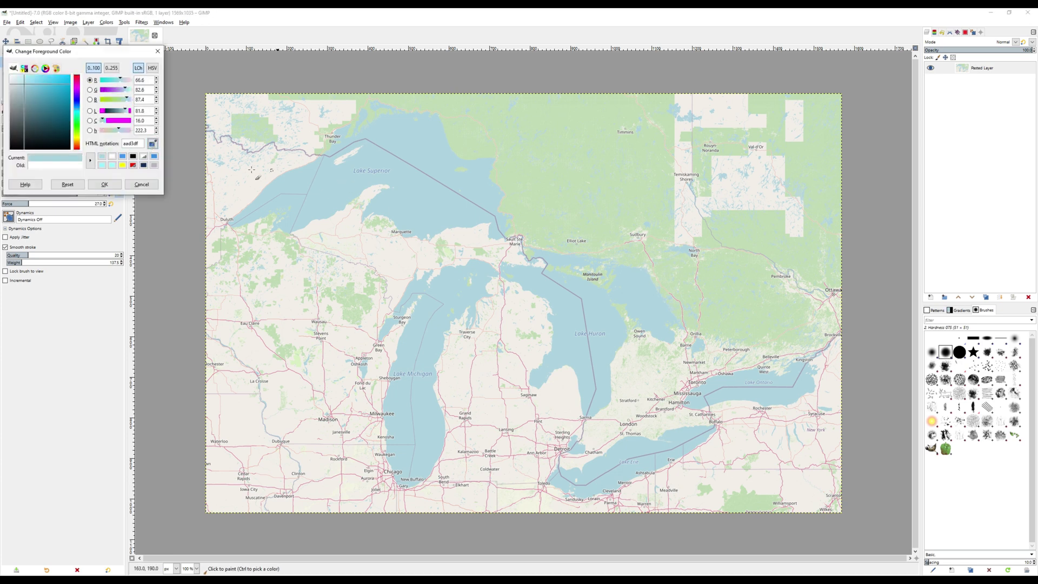
left_click(105, 185)
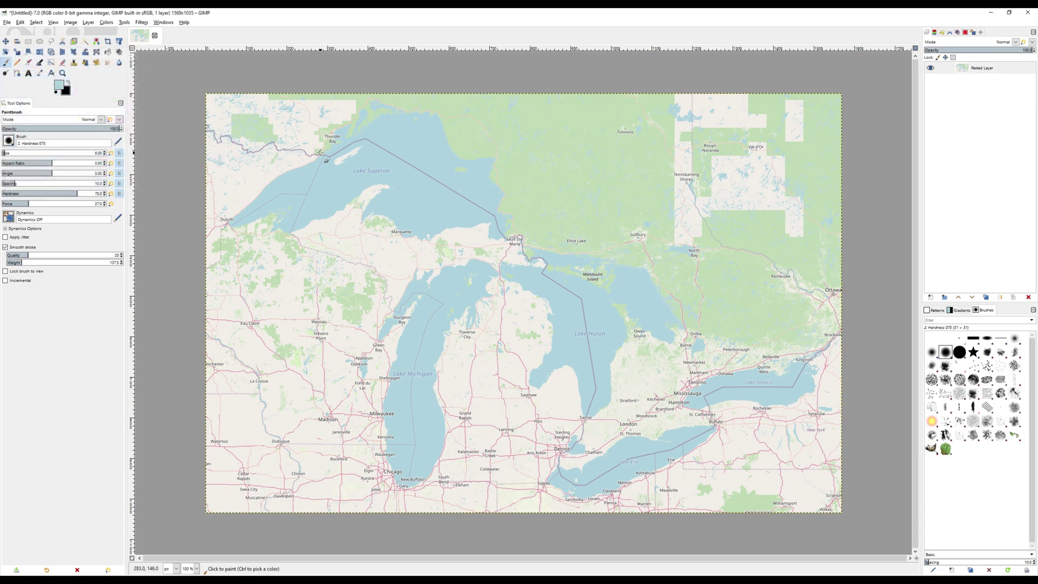
- Paint lake blue over the boundary line ends at Lake Superior's western shore near Thunder Bay and Duluth, covering the overlapping Duluth label
scroll(323, 153, "up", 7, "ctrl")
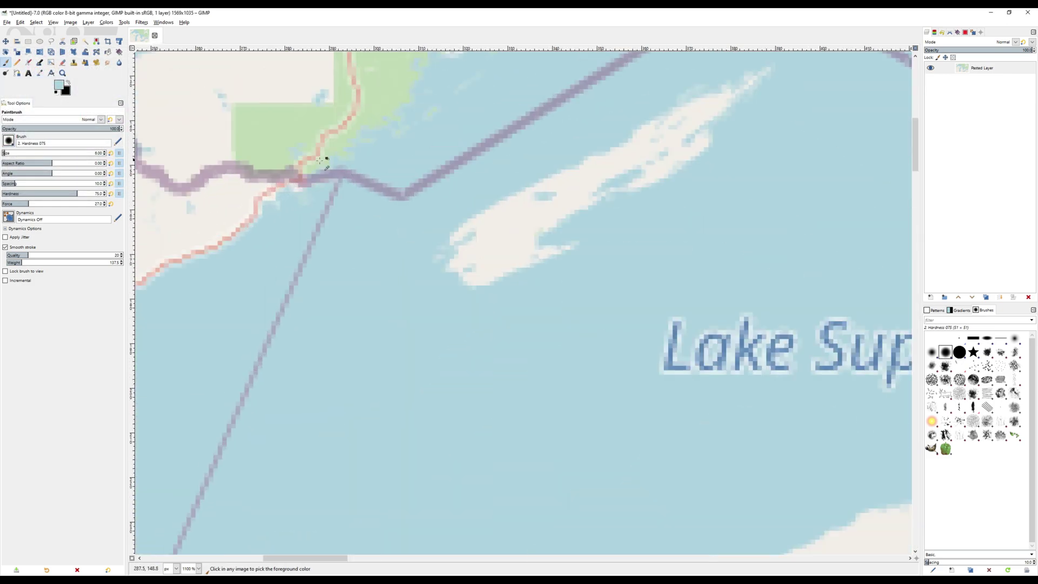
mouse_move(348, 163)
left_mouse_down()
mouse_move(372, 174)
mouse_move(336, 177)
mouse_move(309, 199)
mouse_move(349, 167)
left_mouse_up()
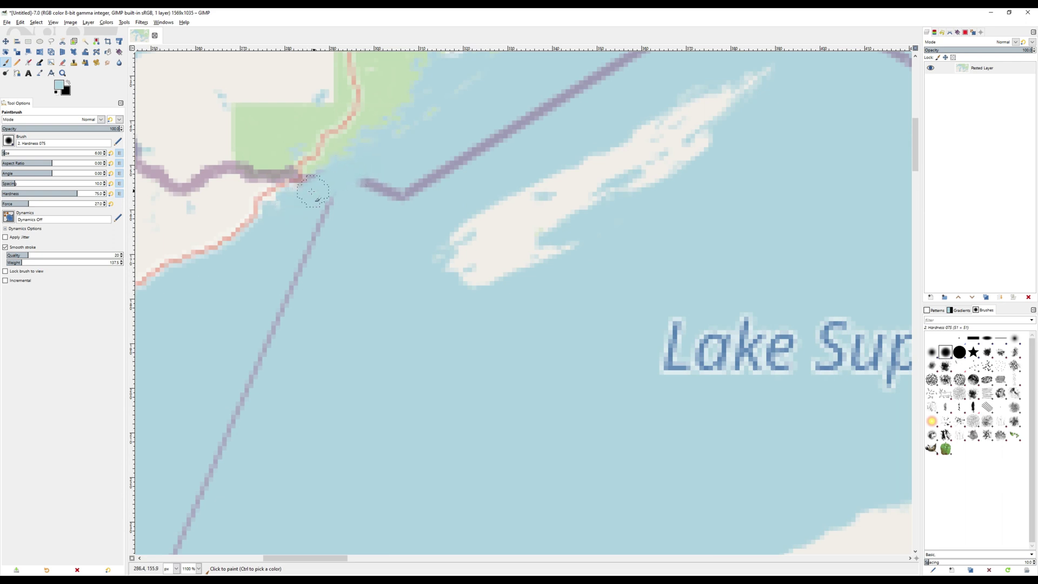
scroll(238, 281, "left", 10, "shift")
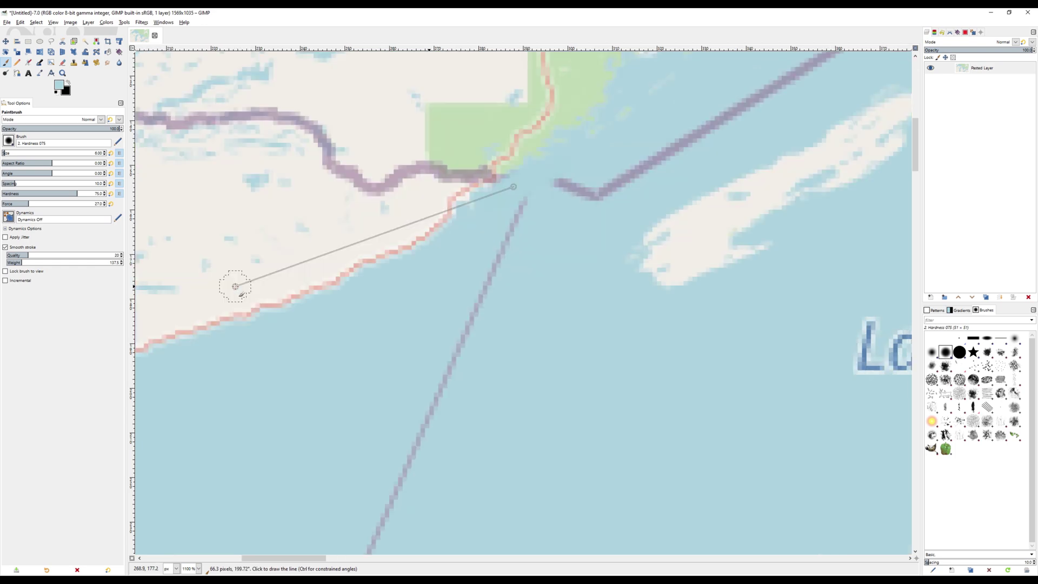
scroll(239, 281, "left", 5, "shift")
scroll(238, 280, "down", 10)
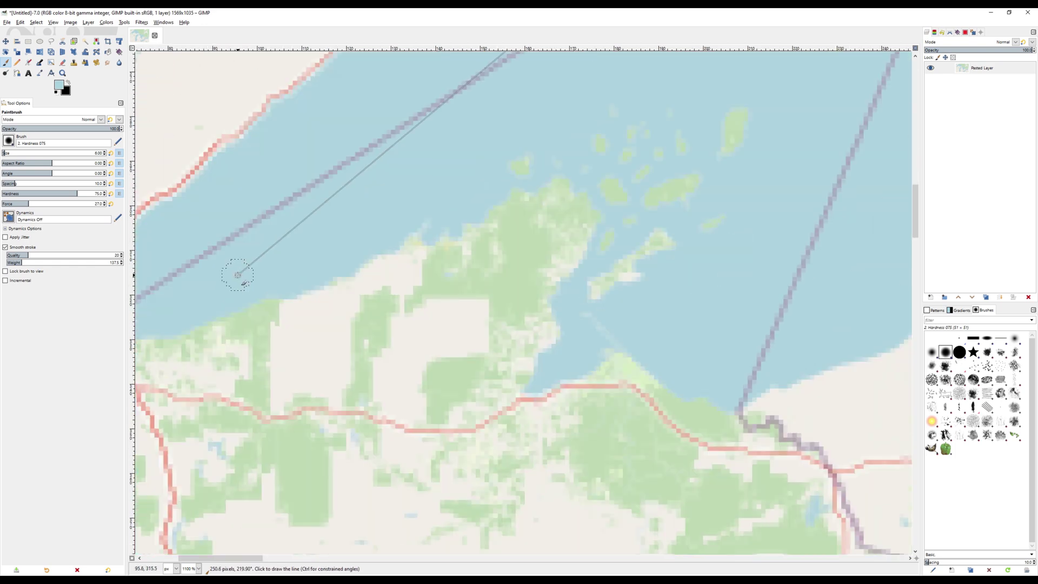
scroll(238, 280, "left", 5, "shift")
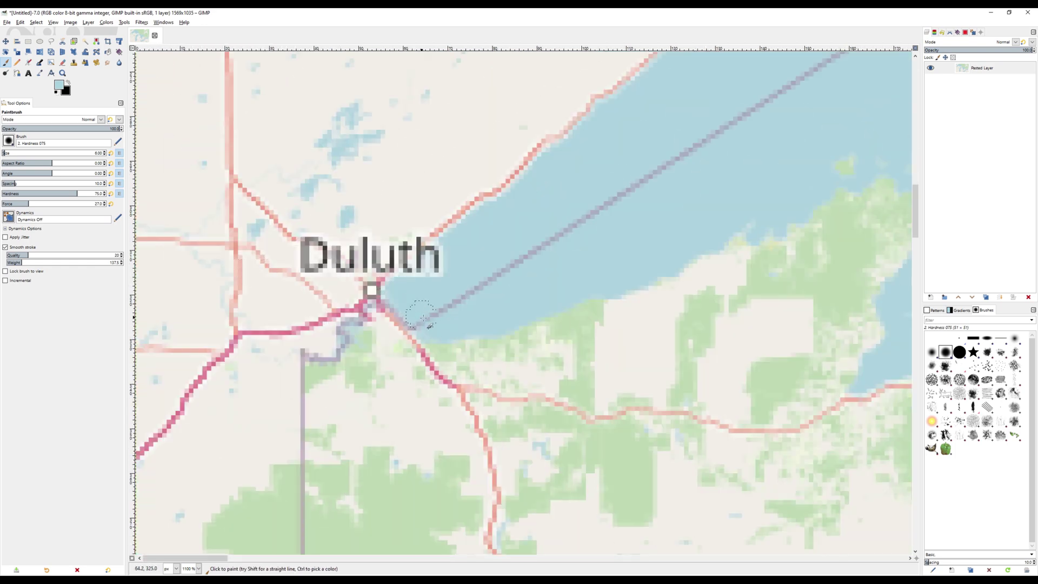
mouse_move(471, 253)
left_mouse_down()
mouse_move(439, 249)
mouse_move(433, 271)
left_mouse_up()
scroll(424, 306, "down", 2, "ctrl")
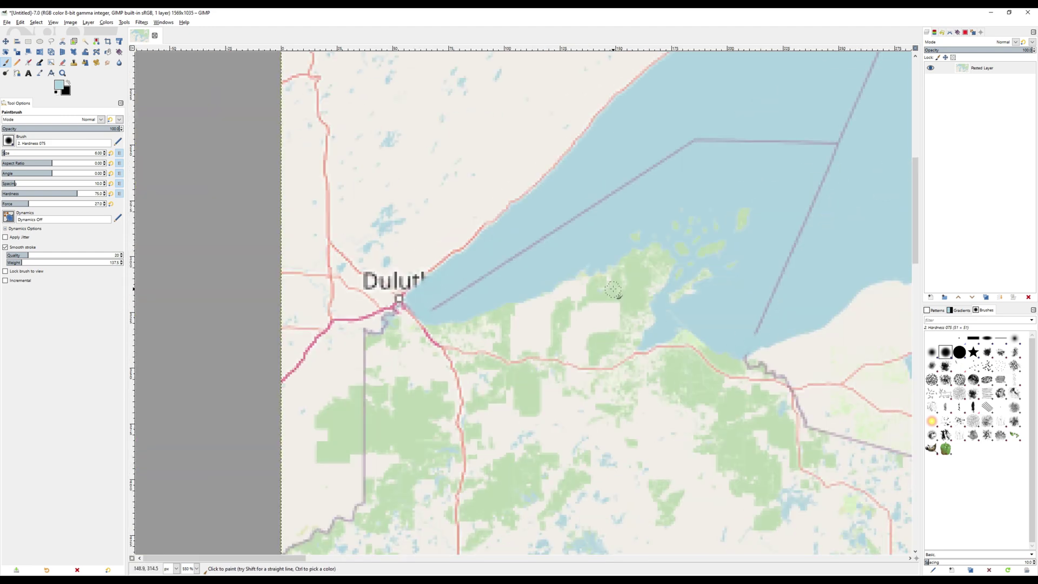
- Paint out the boundary line ends and overlapping labels at the lakeshores near Sturgeon Bay and Sarnia with lake blue
scroll(768, 338, "right", 6, "shift")
scroll(637, 294, "down", 15)
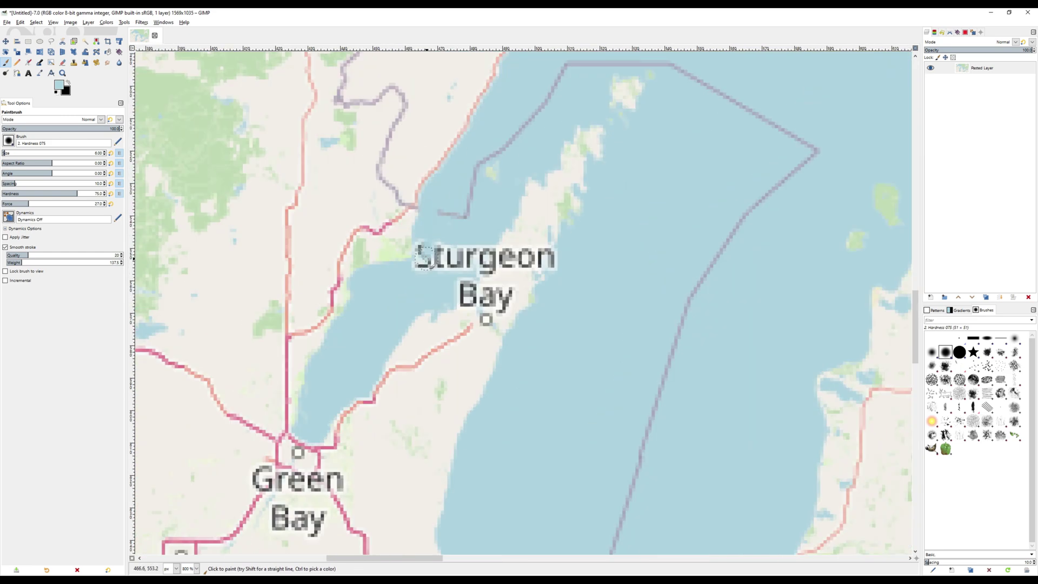
scroll(447, 399, "up", 1, "ctrl")
scroll(447, 399, "right", 20, "shift")
scroll(447, 399, "up", 14)
scroll(763, 388, "down", 15)
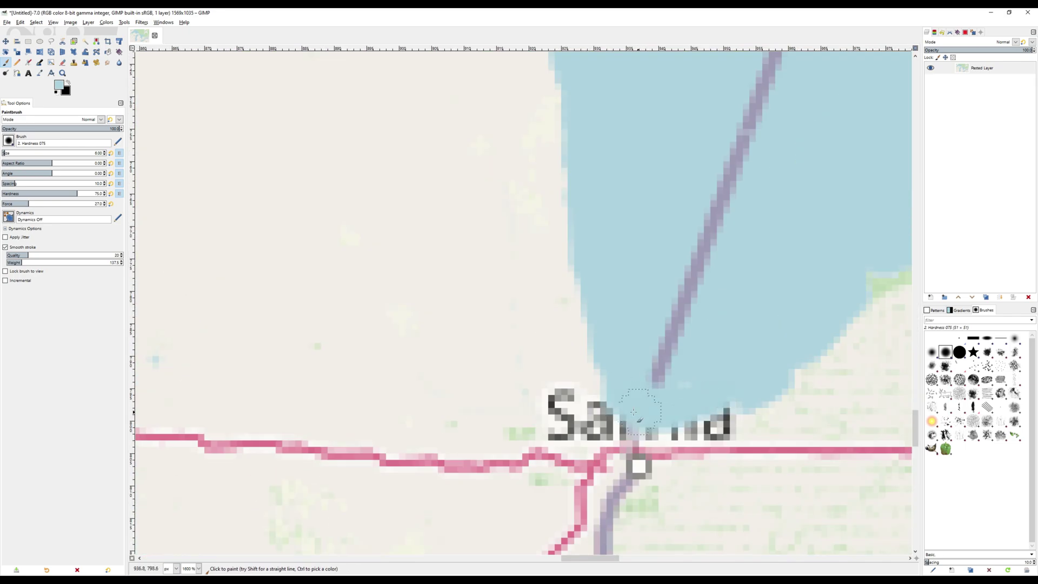
- Paint lake blue over the boundary line ends and city labels that overlap the shores of Lake Ontario and Lake Erie
scroll(763, 389, "down", 7, "ctrl")
scroll(407, 187, "up", 5, "ctrl")
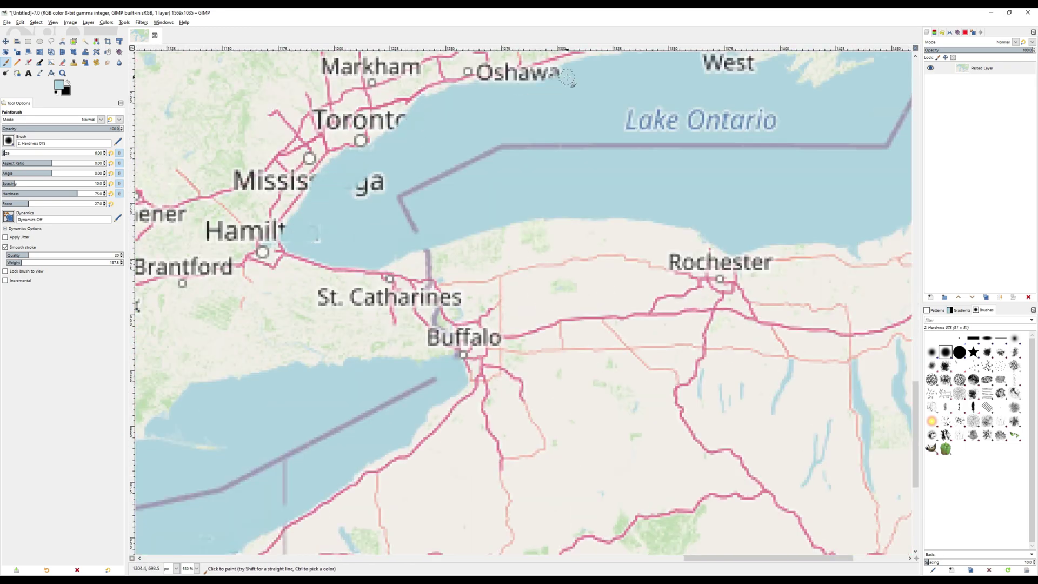
scroll(407, 188, "right", 6, "shift")
scroll(407, 188, "down", 3, "ctrl")
scroll(407, 188, "up", 4, "ctrl")
scroll(407, 187, "up", 10)
scroll(407, 188, "left", 10, "shift")
scroll(256, 299, "up", 8)
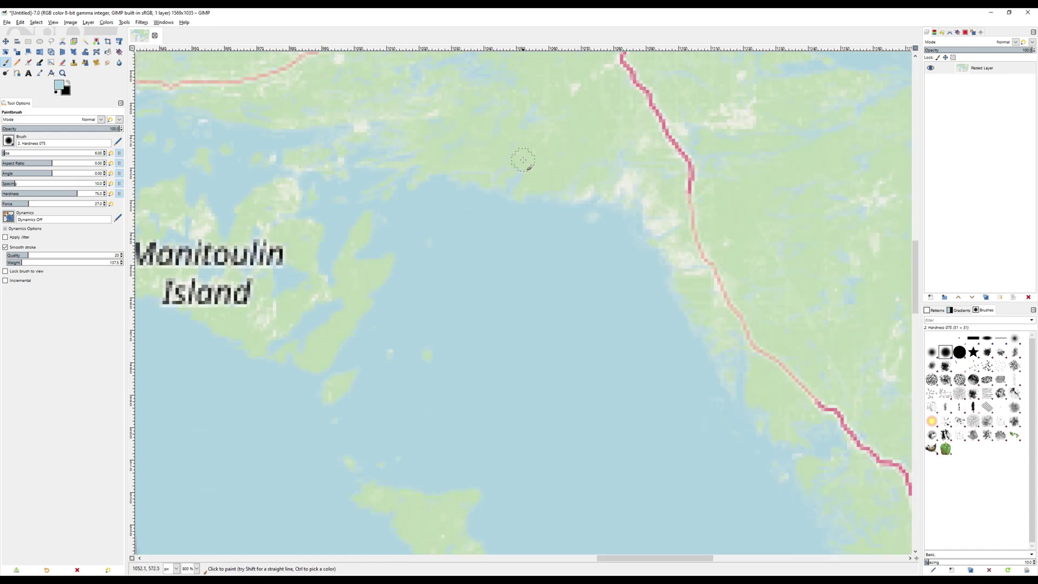
scroll(256, 298, "down", 2, "ctrl")
scroll(257, 298, "left", 6, "shift")
scroll(256, 299, "down", 4, "ctrl")
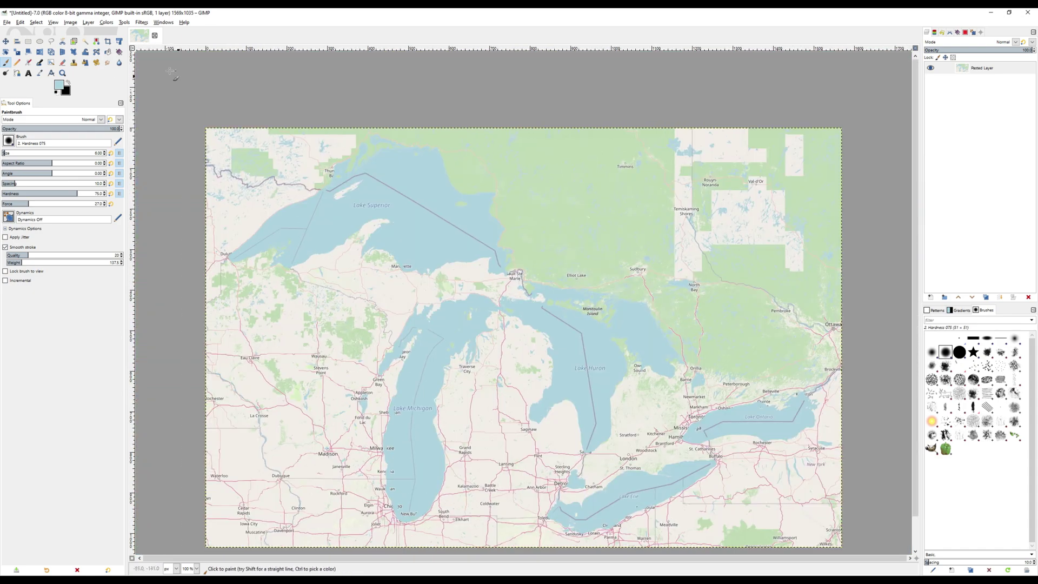
- Select all the blue water with Select by Color and convert the selection to a path
left_click(97, 42)
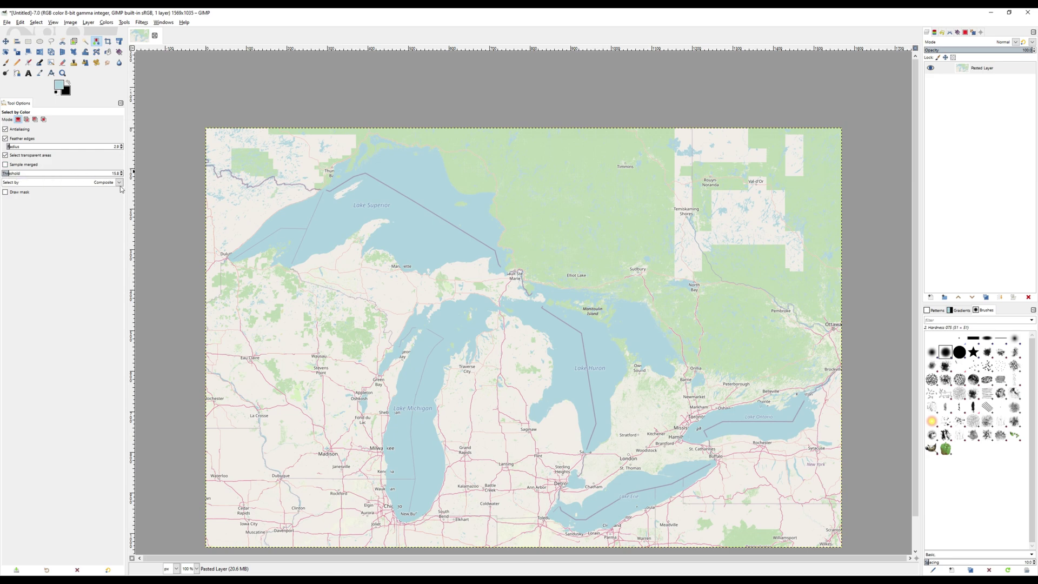
left_click(332, 215)
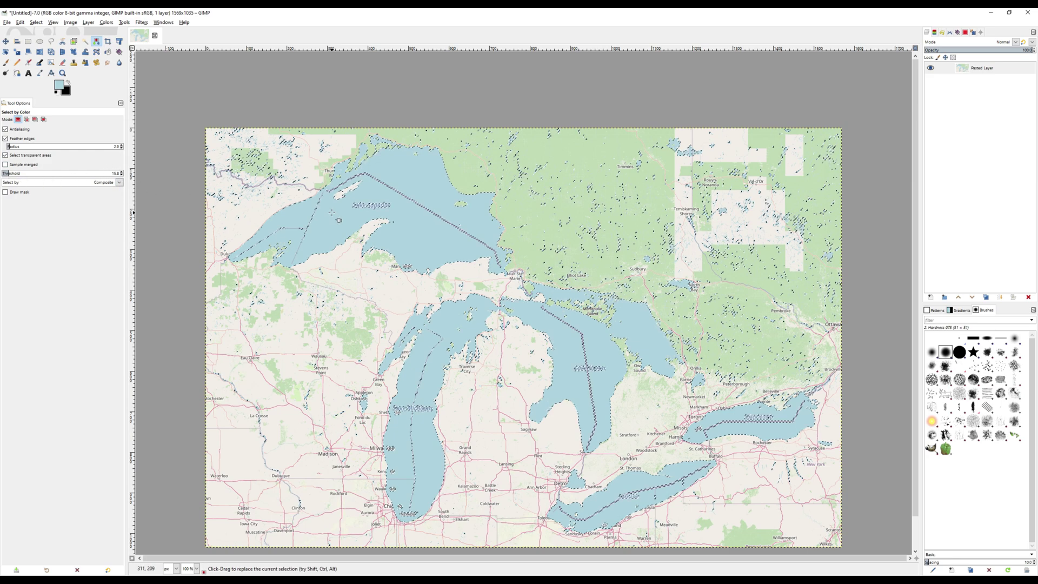
scroll(231, 264, "up", 3, "ctrl")
scroll(231, 263, "up", 1, "ctrl")
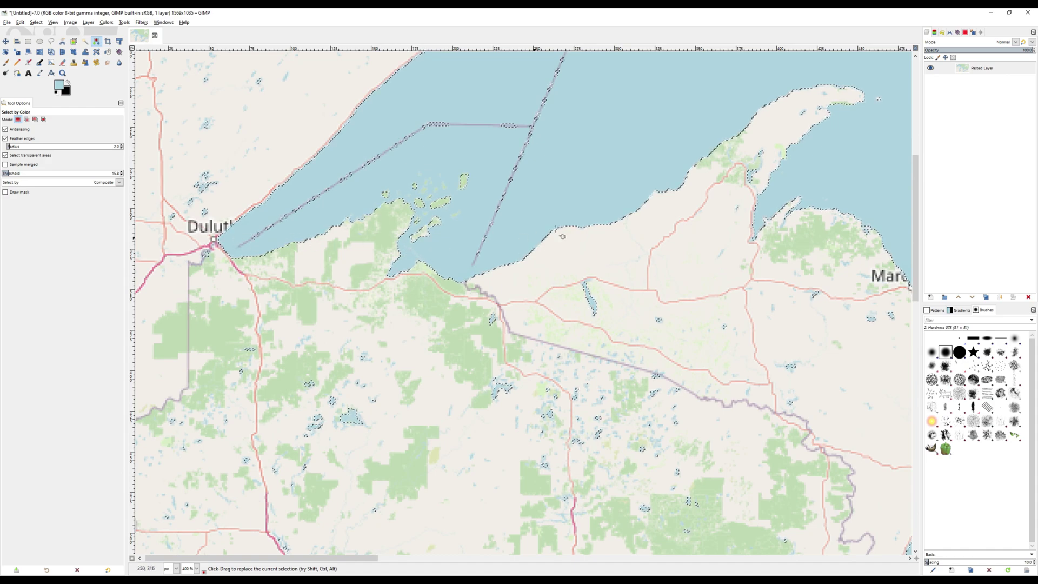
key("1")
left_click(36, 23)
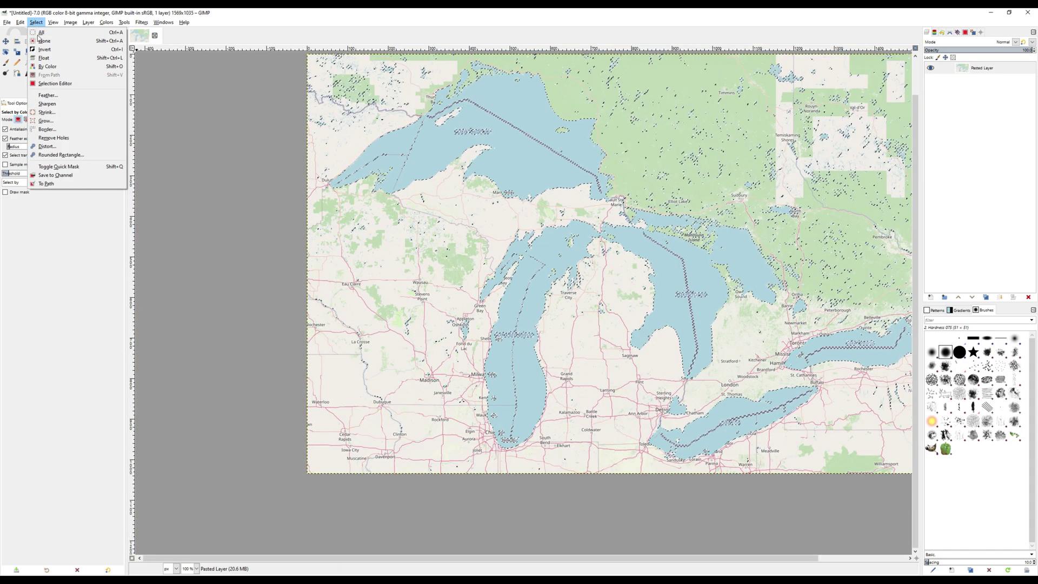
left_click(48, 184)
- Hide the pasted map layer and add a new layer filled with white
left_click(931, 68)
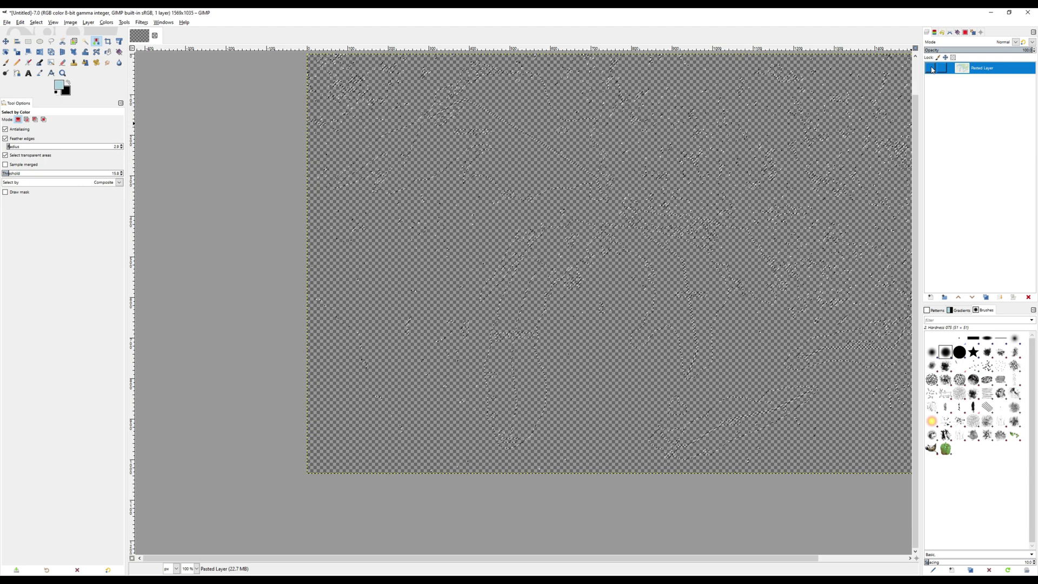
left_click(931, 297)
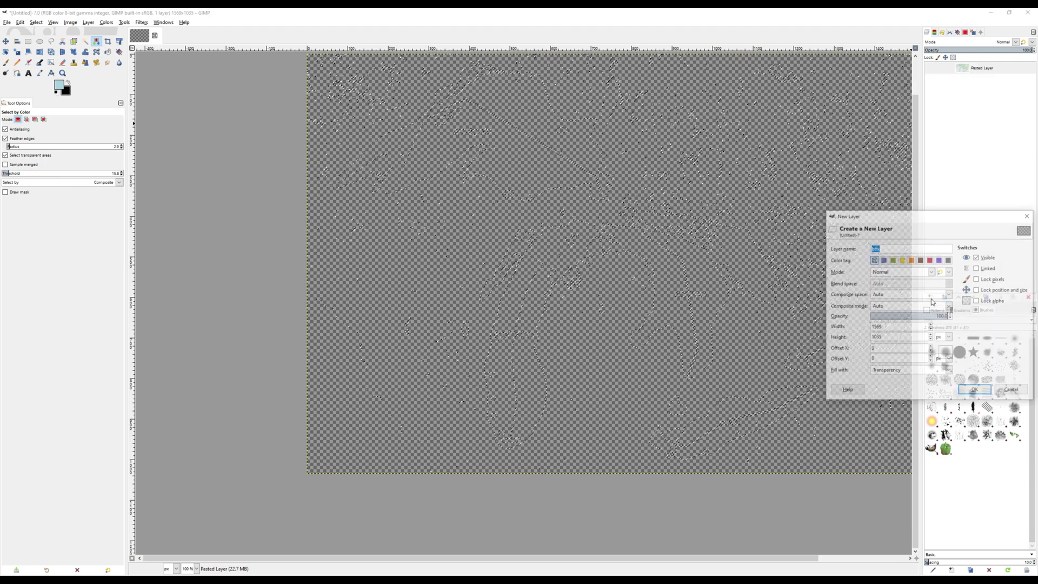
left_click(915, 371)
left_click(912, 402)
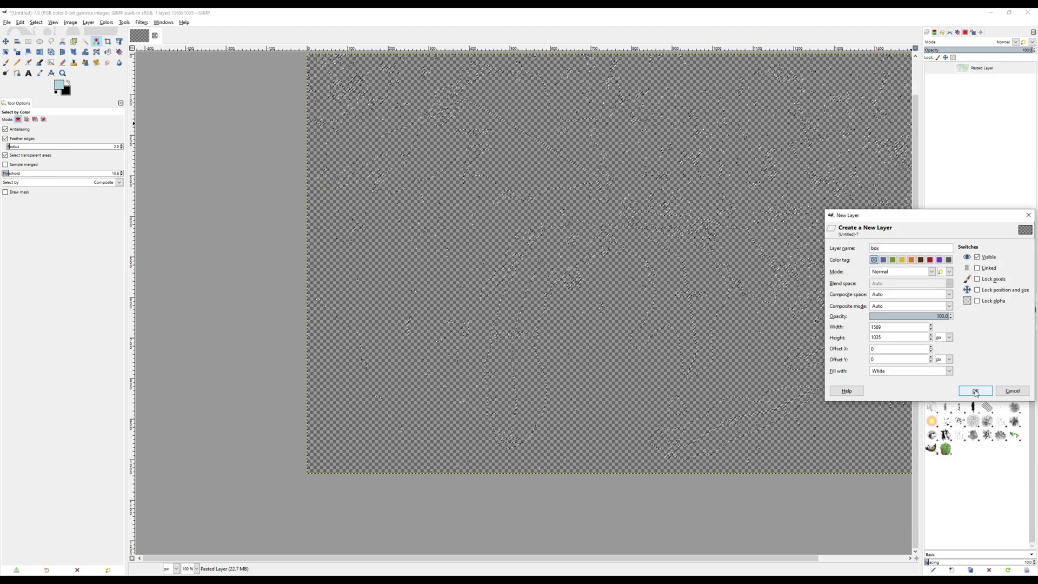
left_click(975, 390)
- Make the path created from the selection visible and export it as an SVG file
left_click(932, 53)
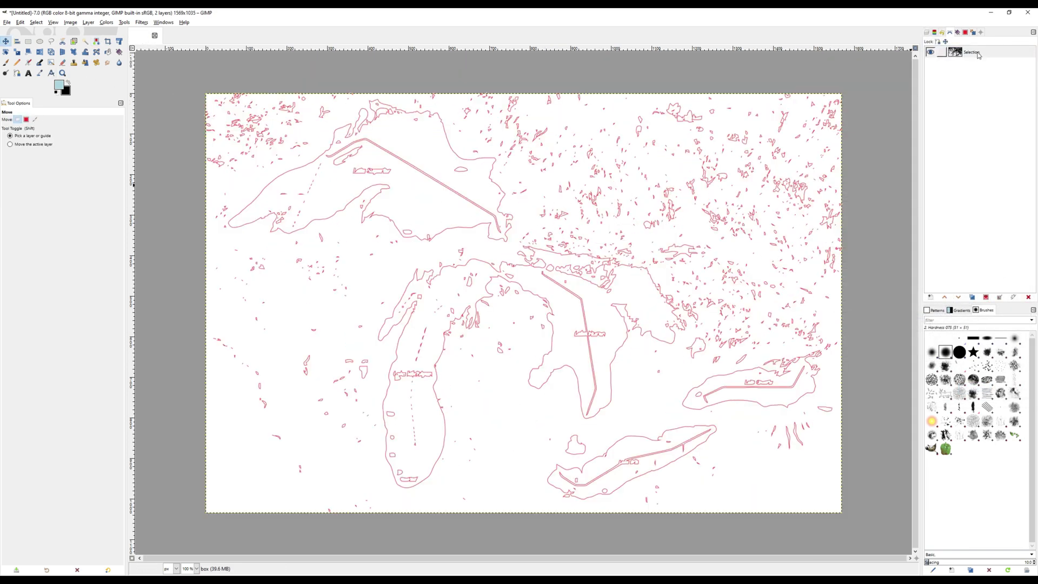
right_click(978, 54)
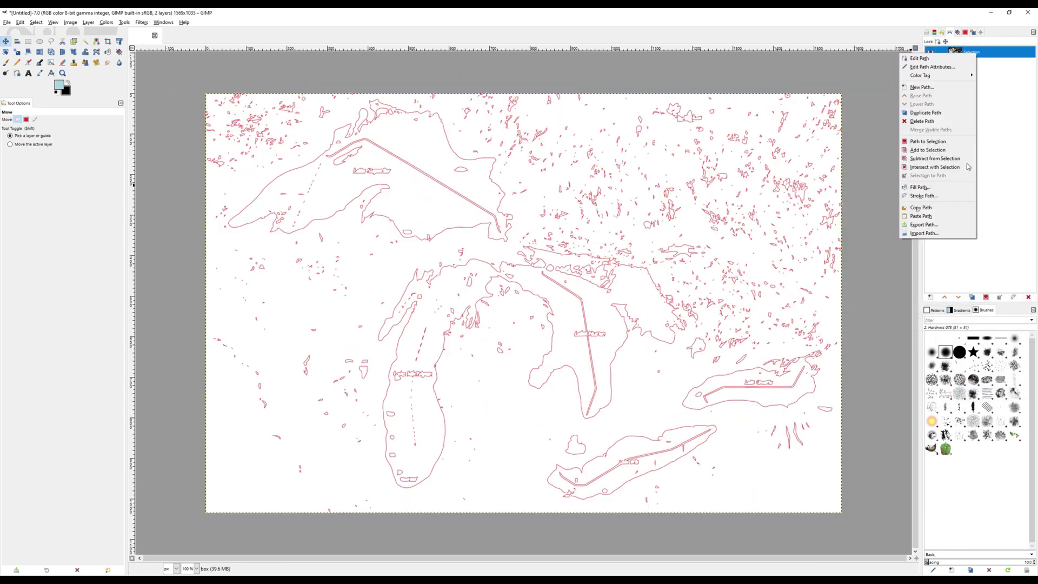
left_click(923, 224)
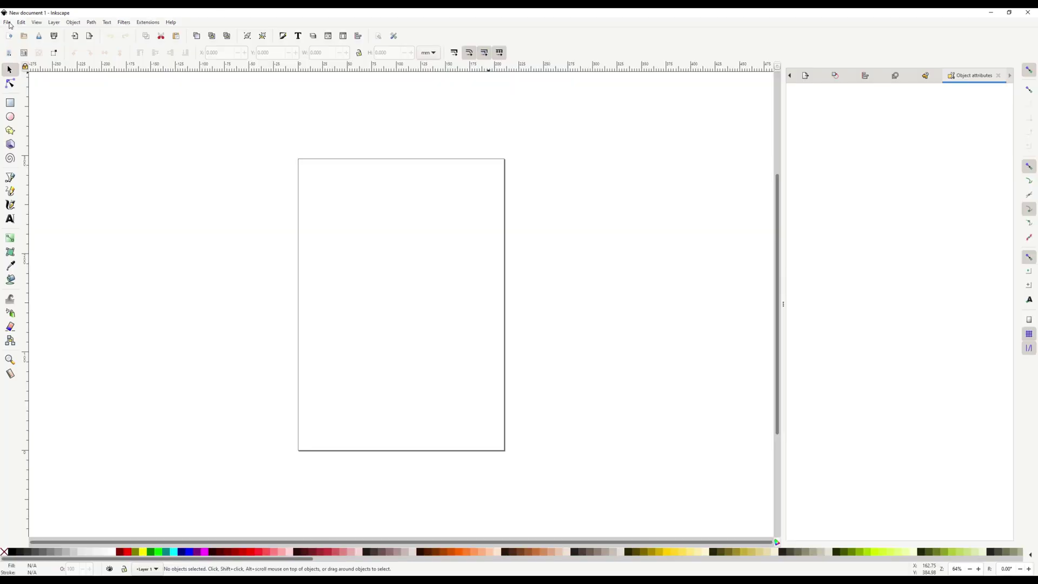
- Switch to Inkscape and import the exported SVG path as editable objects in the current file
left_click(7, 22)
left_click(36, 120)
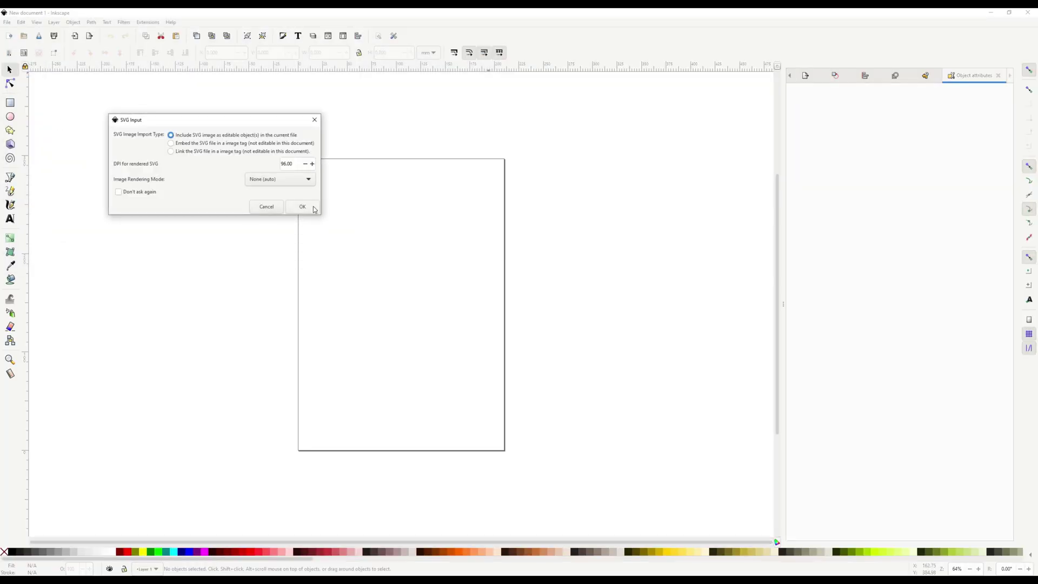
left_click(314, 208)
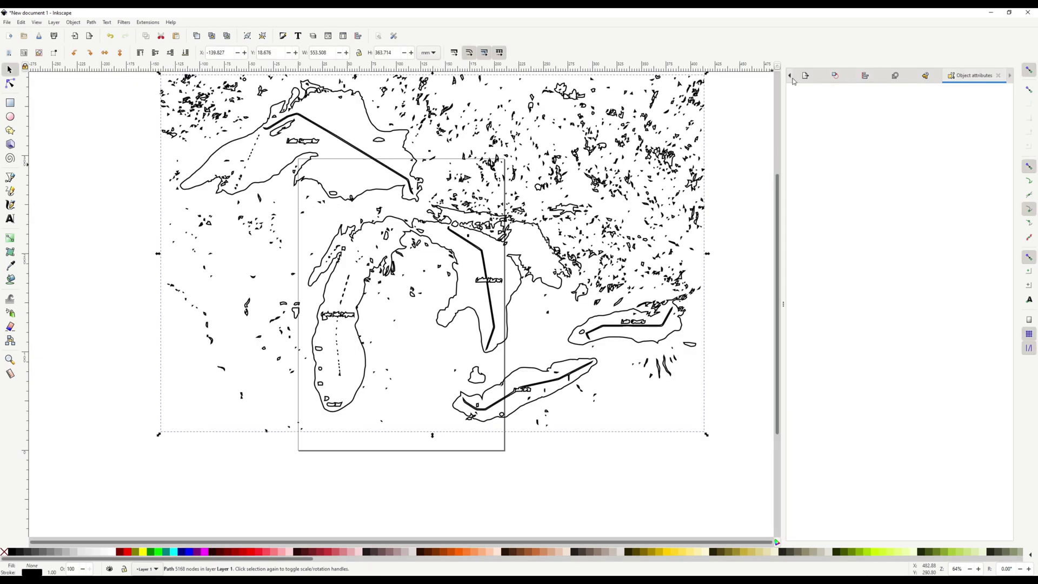
- Set the document's custom page size to 600 mm wide and 400 mm high
key("ctrl+shift+d")
triple_click(796, 427)
type("600")
key("Tab")
type("400")
key("Return")
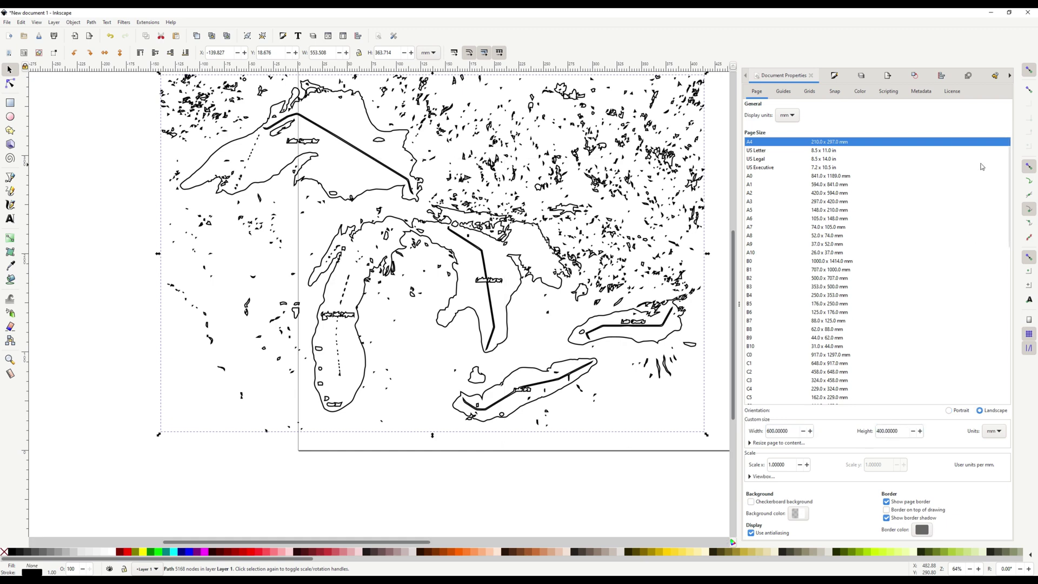
- Center the imported path horizontally and vertically relative to the page
key("ctrl+shift+a")
left_click(950, 112)
left_click(950, 125)
scroll(253, 196, "up", 1)
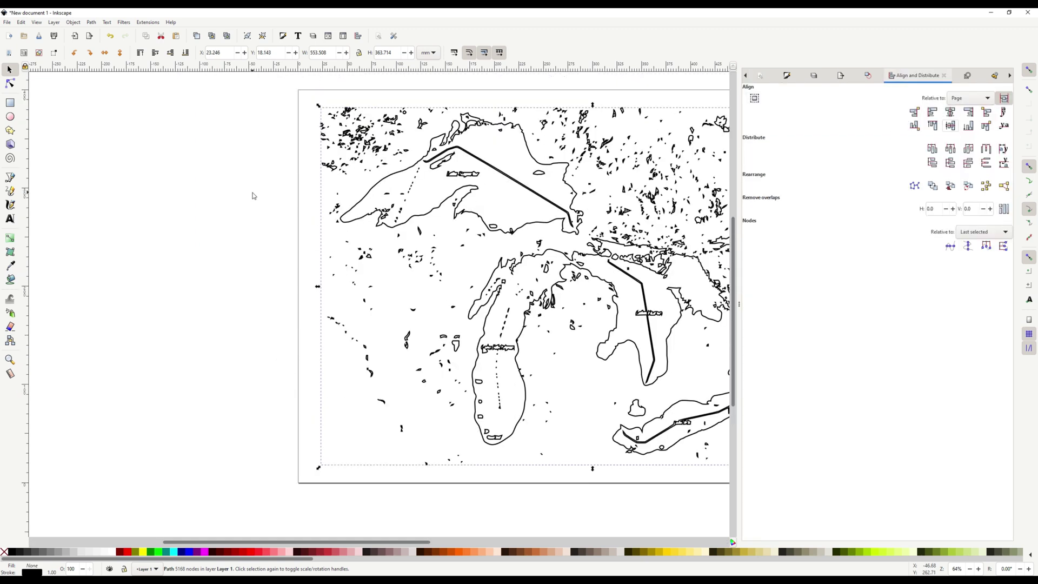
scroll(257, 196, "right", 6, "shift")
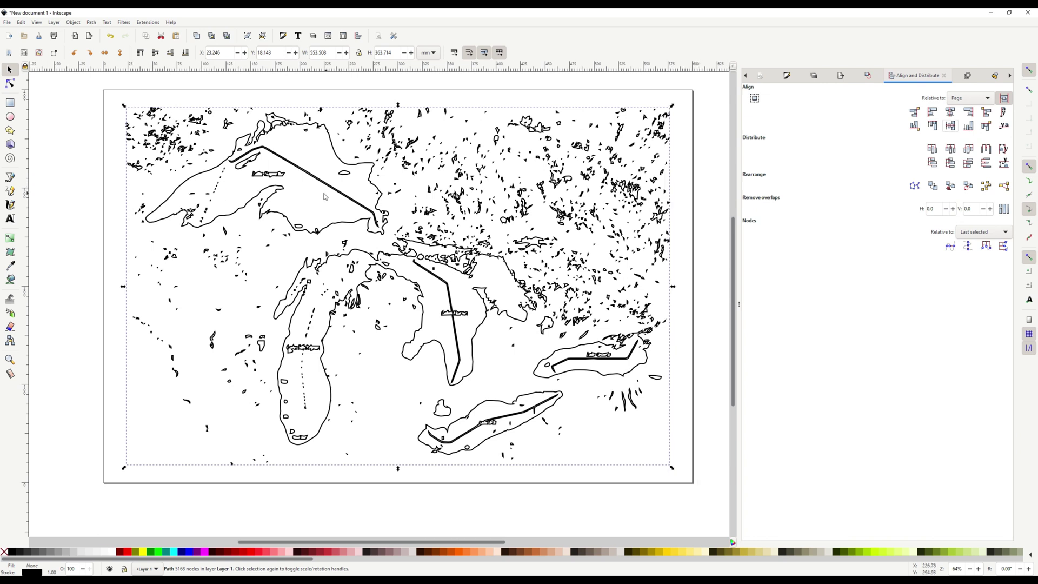
- Break the imported path apart into separate paths and add Layer 2 above the current layer
left_click(92, 22)
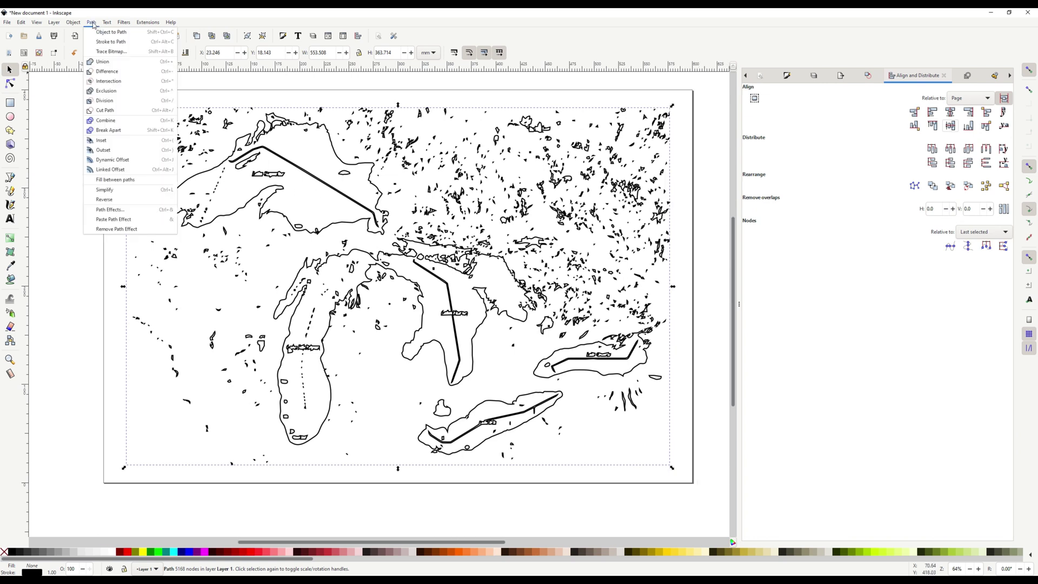
left_click(121, 132)
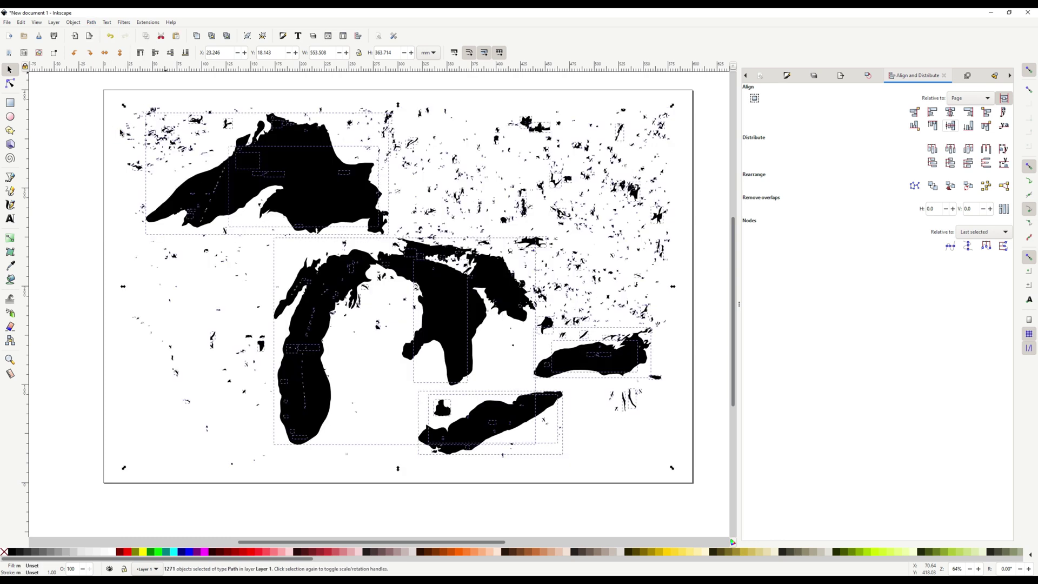
key("ctrl+shift+l")
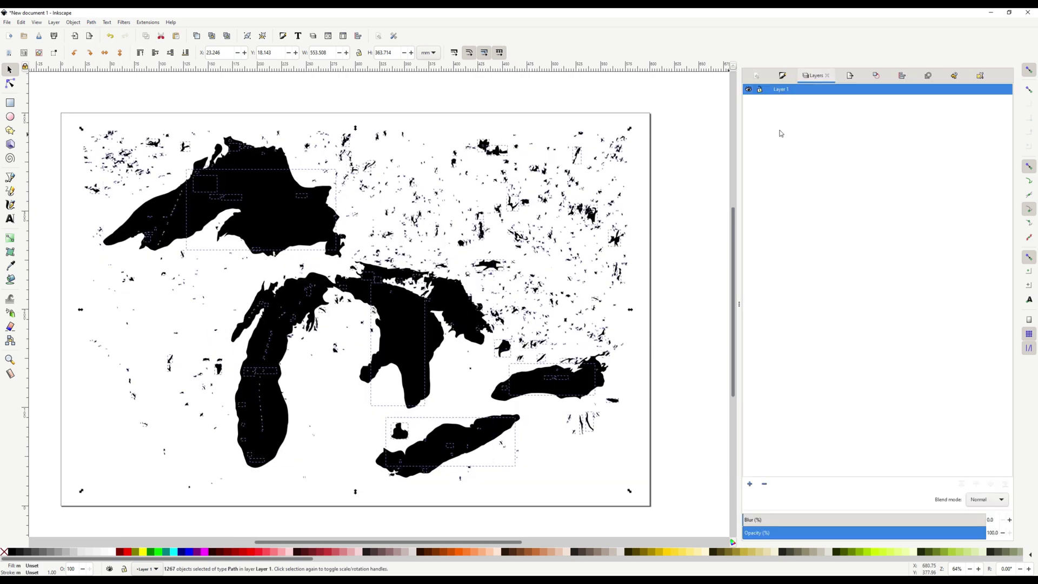
left_click(751, 484)
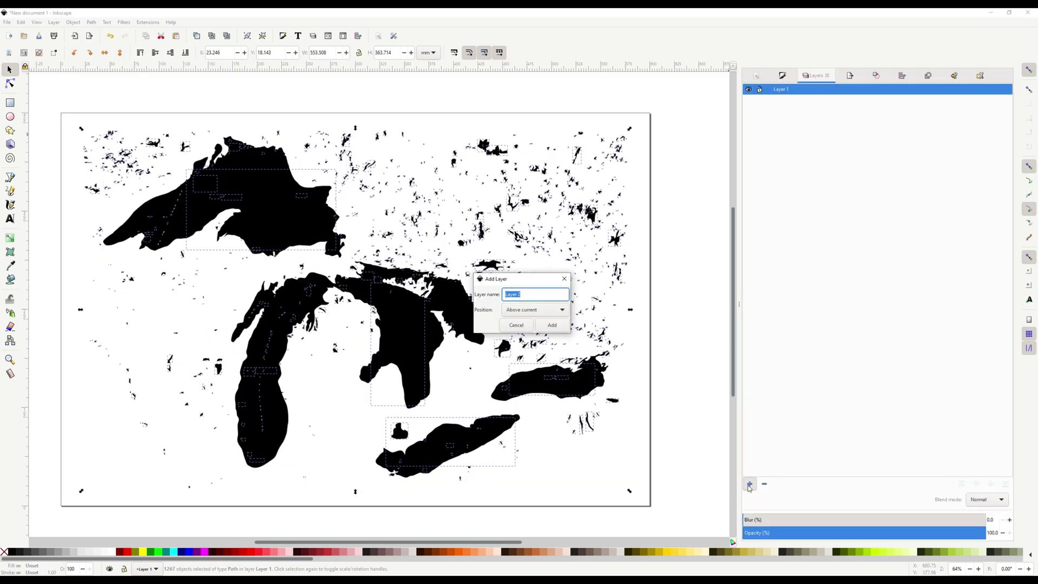
left_click(552, 325)
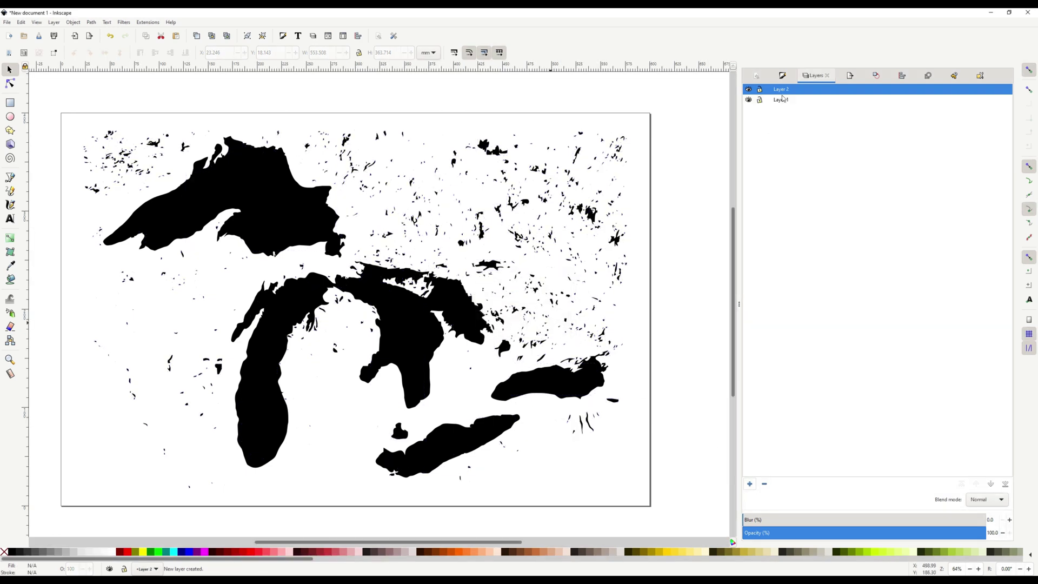
- Select everything in Layer 1 except the main lake shapes and move that selection to Layer 2
left_click(782, 99)
left_click_drag(49, 105, 689, 523)
key("shift")
left_click(159, 206, "shift")
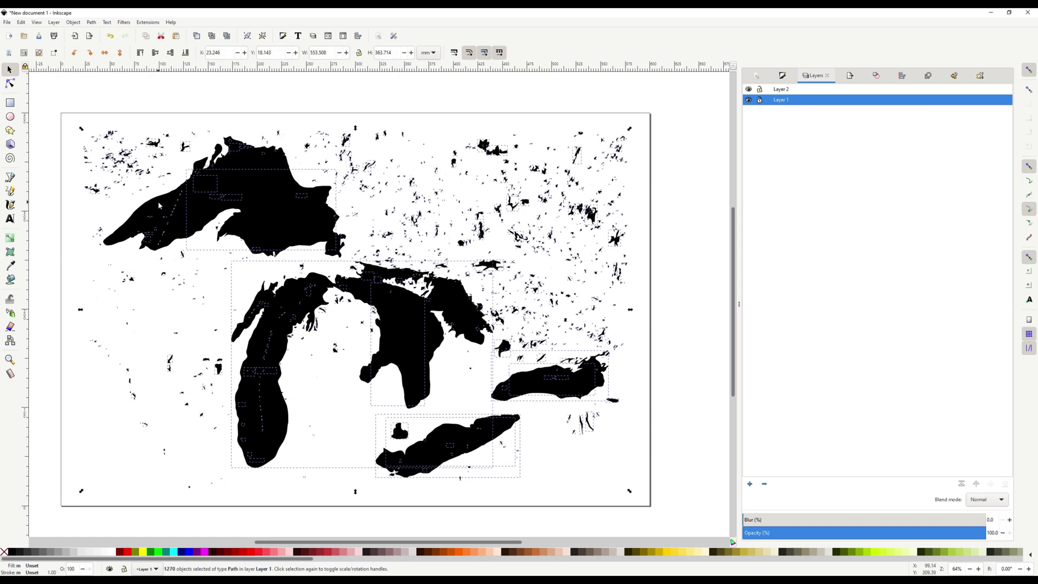
left_click(282, 356, "shift")
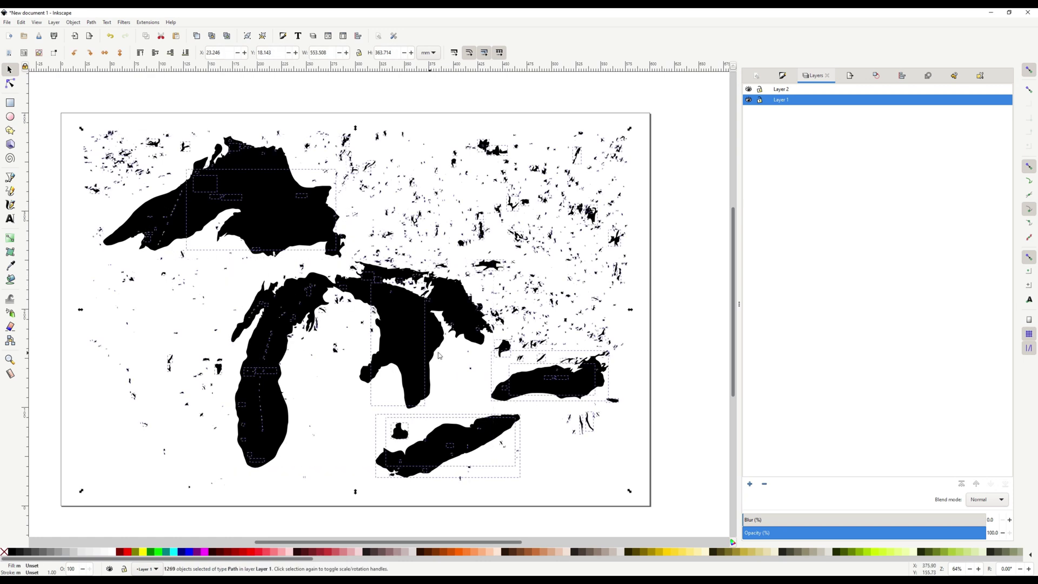
left_click(500, 426, "shift")
left_click(511, 381, "shift")
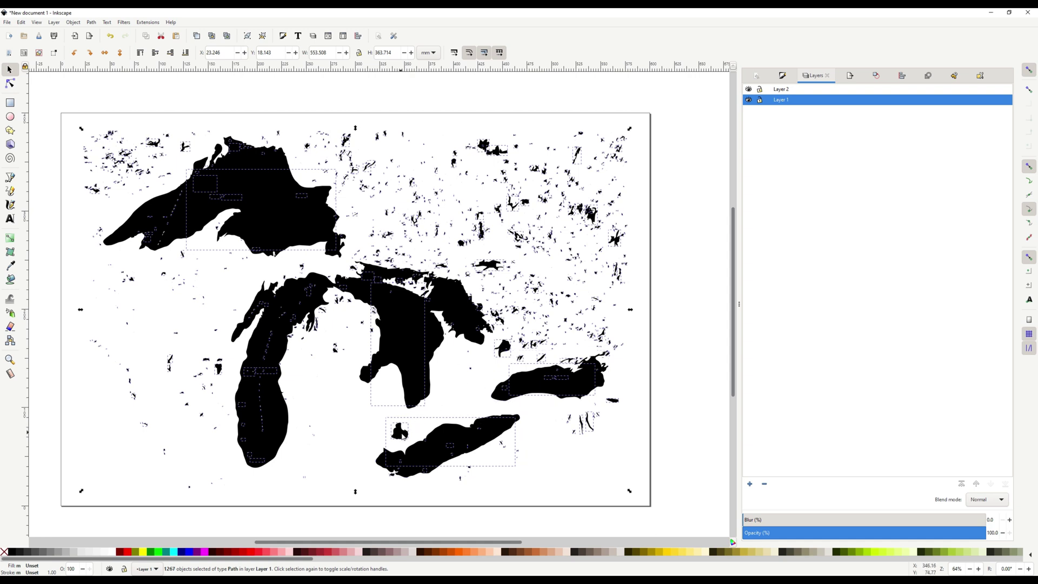
right_click(422, 321)
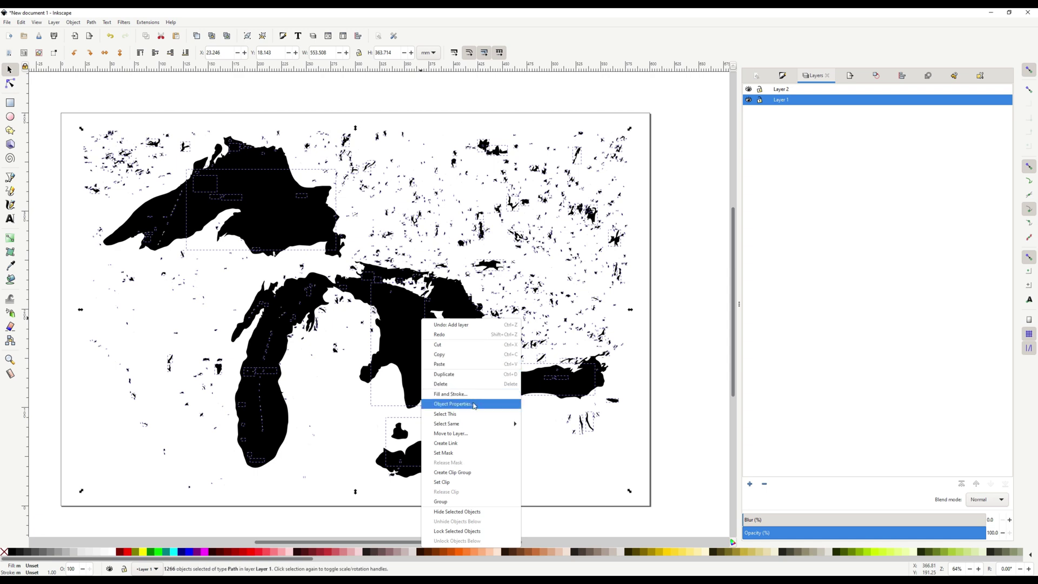
left_click(480, 434)
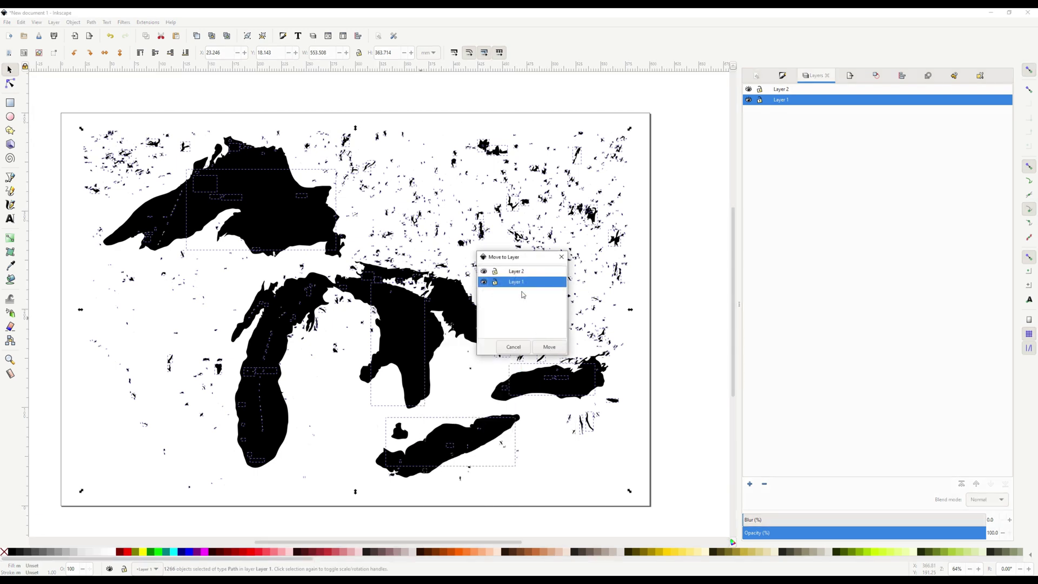
left_click(529, 275)
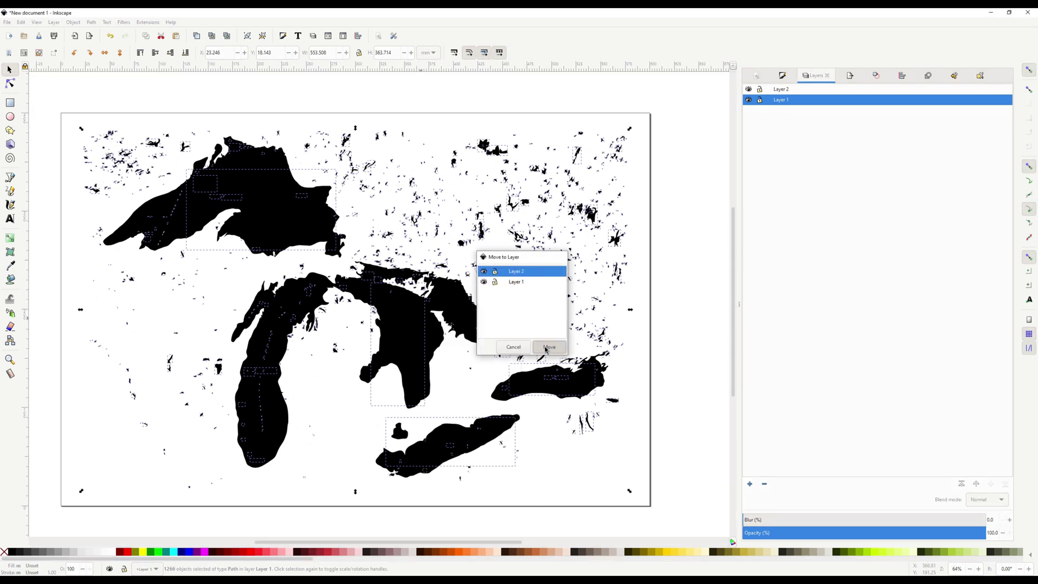
left_click(547, 348)
- With Layer 1 hidden, move the three large island shapes from Layer 2 back to Layer 1, and show only Layer 1
left_click(750, 100)
left_click(369, 277)
left_click(380, 282, "shift")
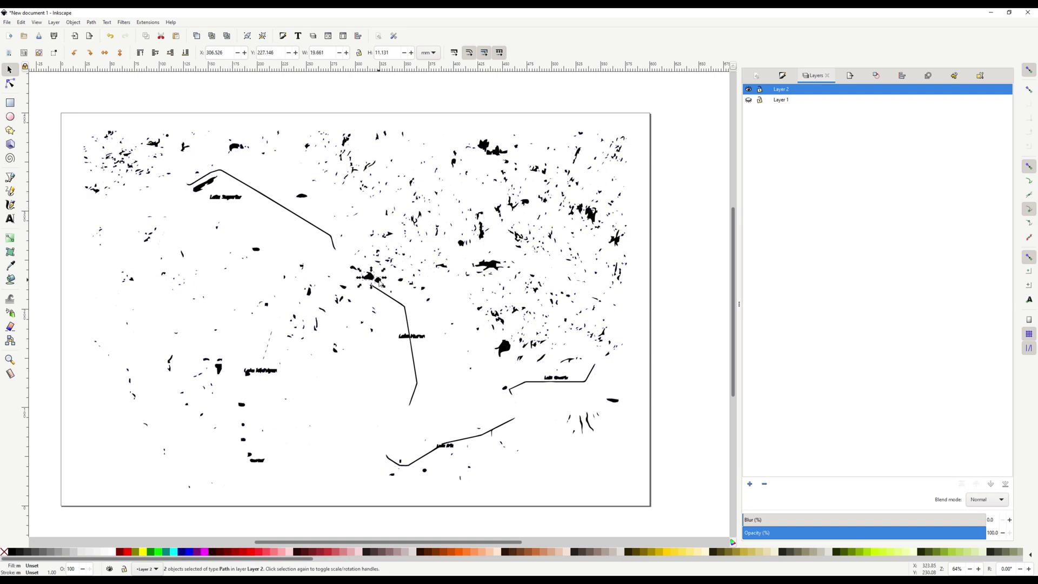
left_click(202, 189, "shift")
right_click(213, 183)
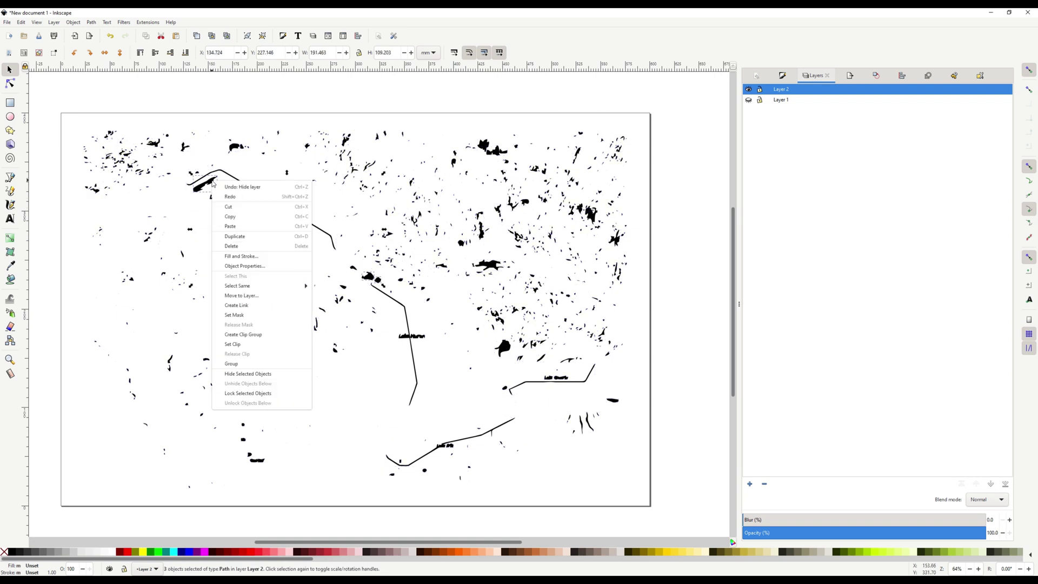
left_click(262, 297)
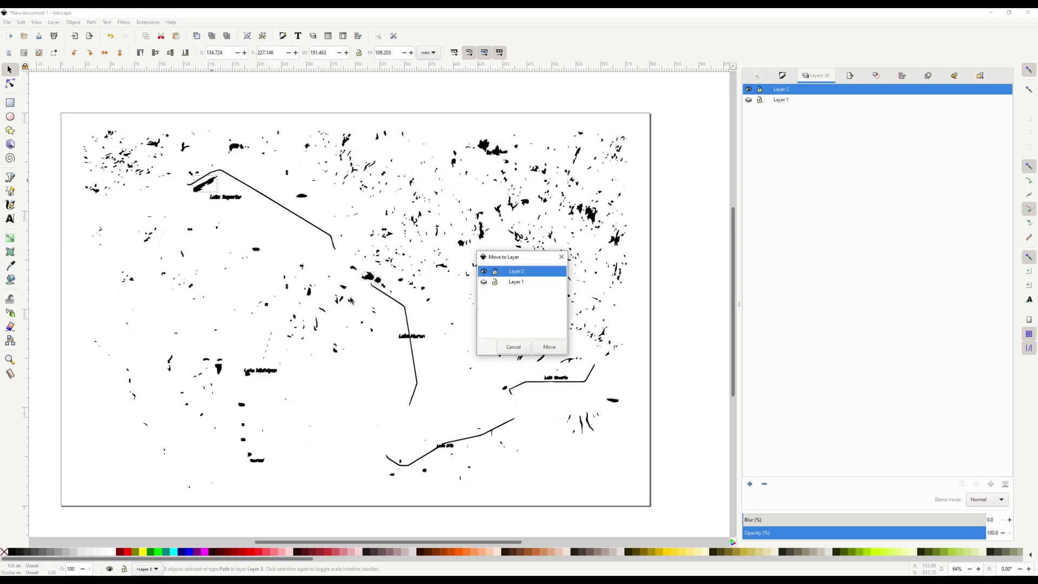
left_click(503, 283)
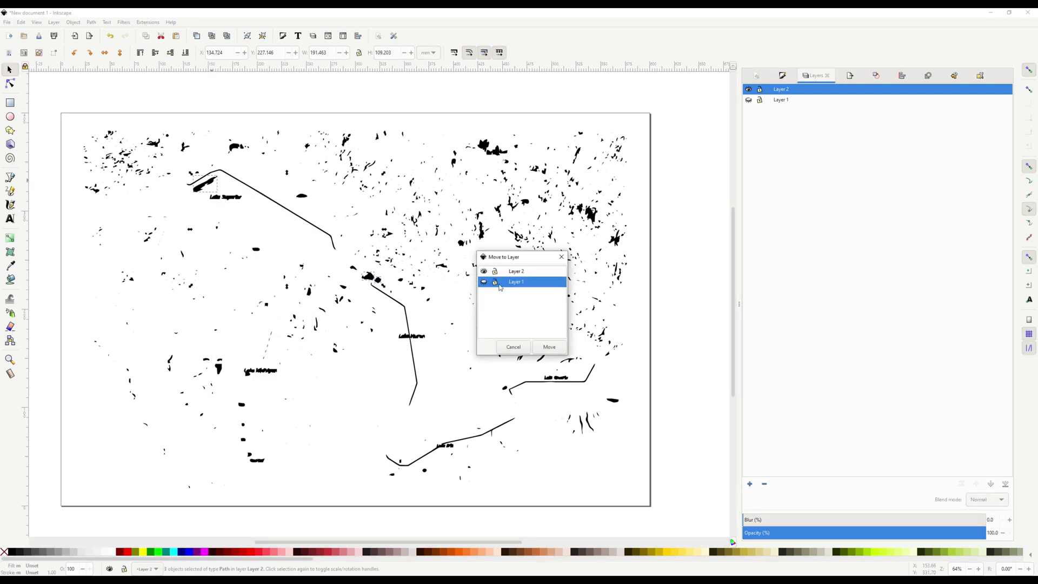
left_click(552, 347)
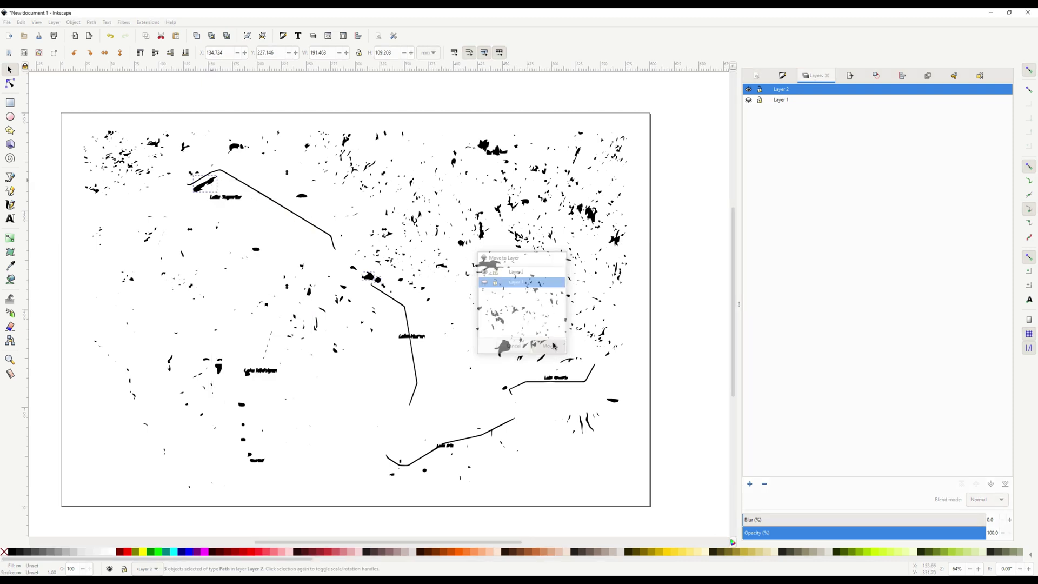
left_click(749, 90)
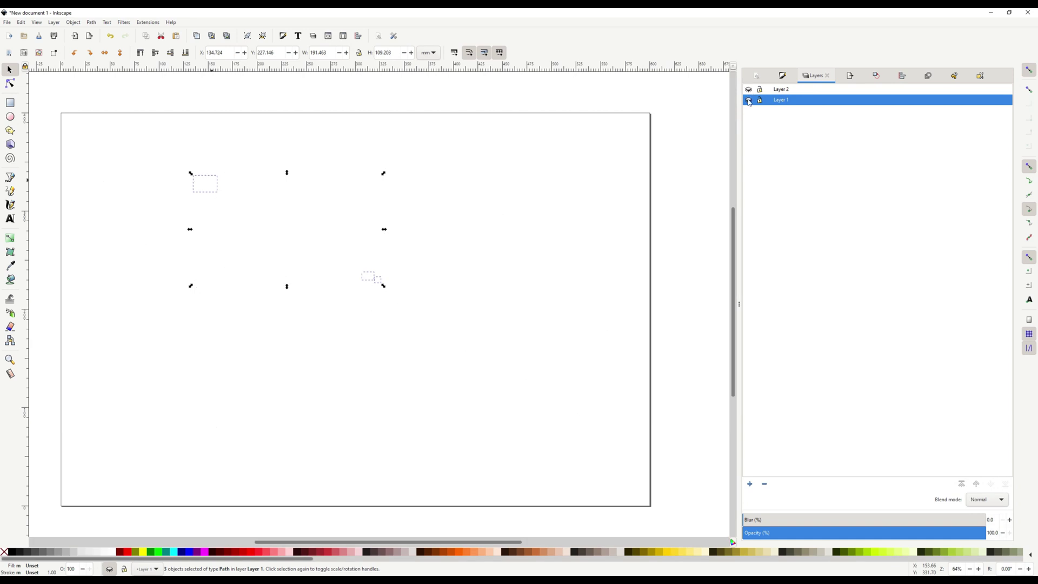
left_click(750, 100)
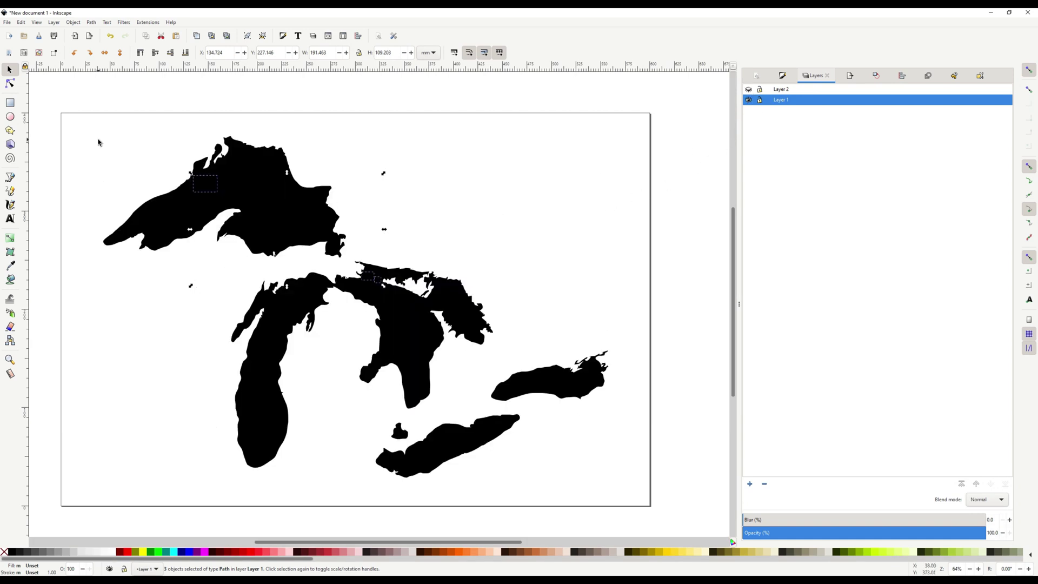
- Give all lake and island paths no fill and a flat black stroke, and combine them into one path
key("ctrl+a")
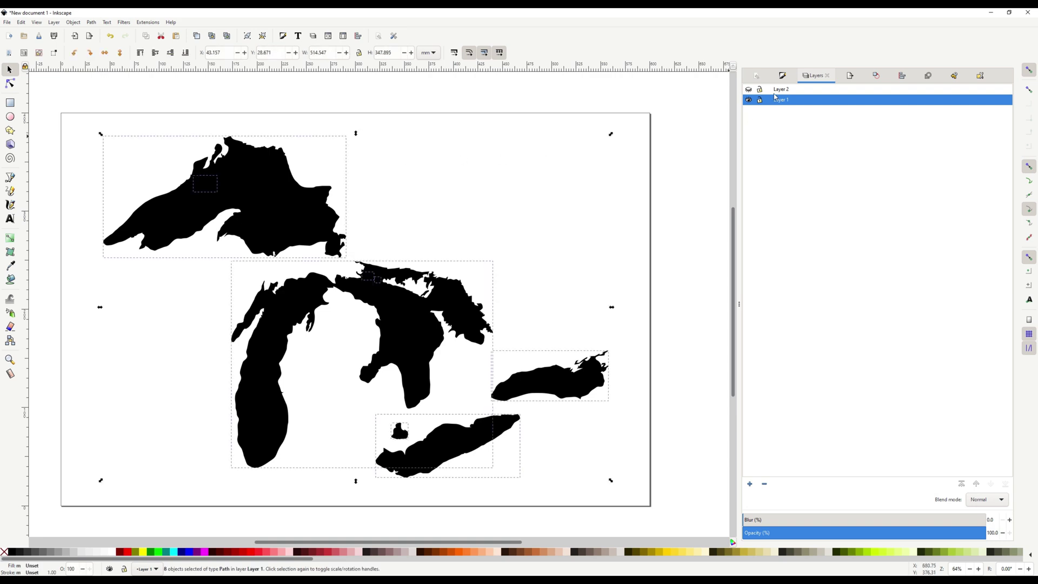
left_click(784, 75)
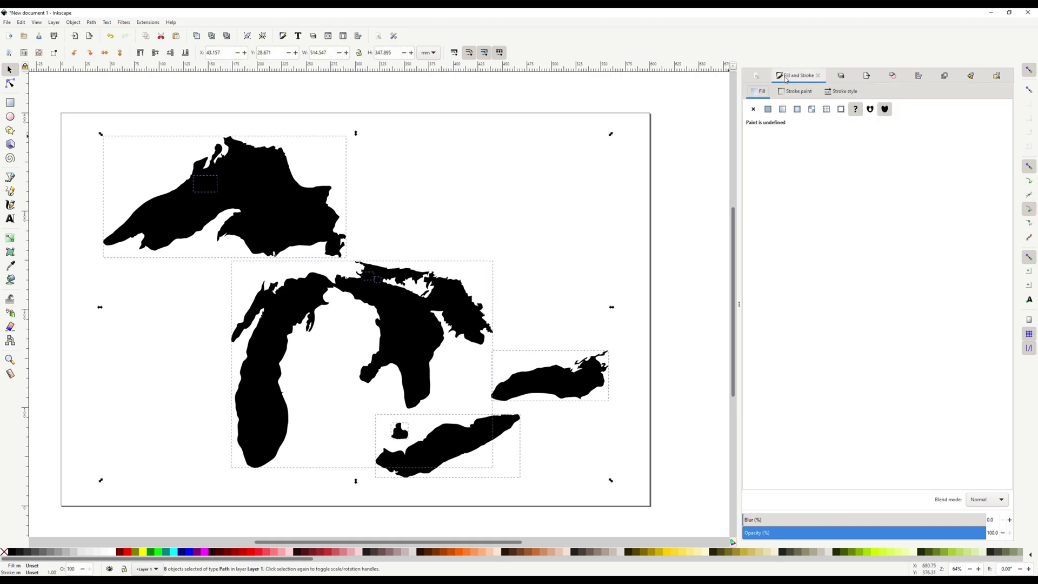
left_click(753, 110)
left_click(793, 92)
left_click(768, 109)
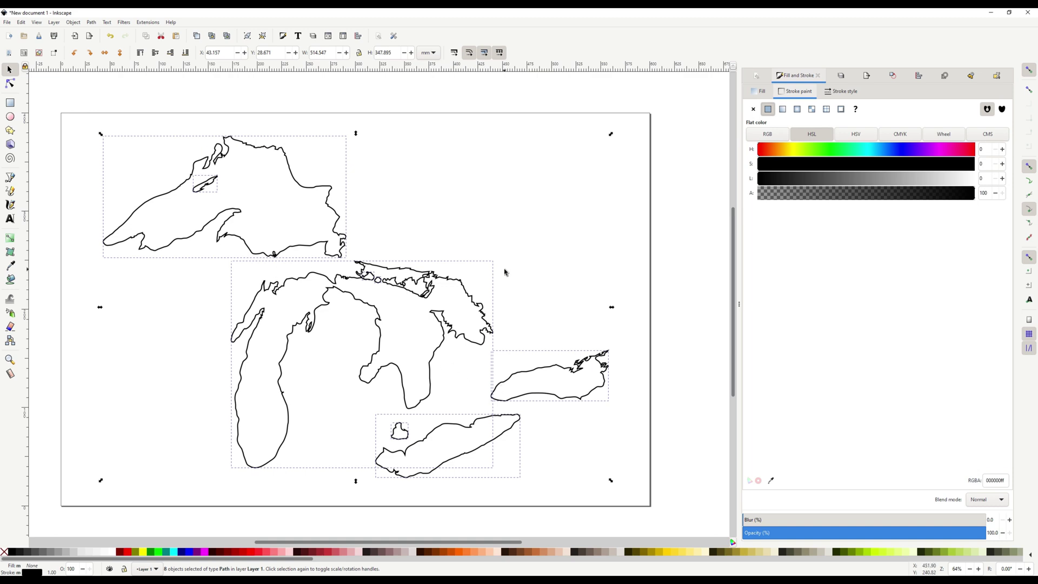
left_click(94, 23)
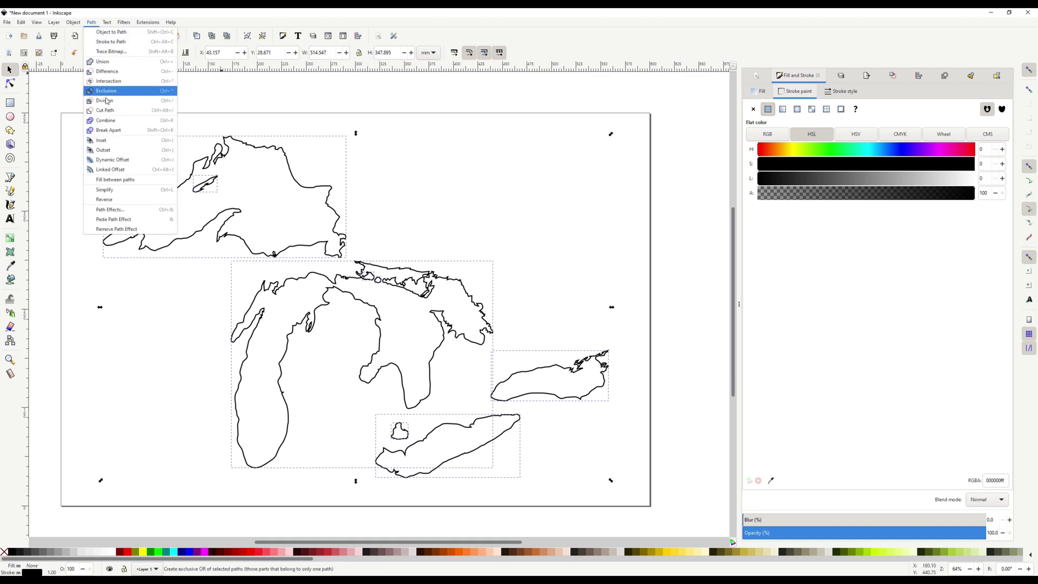
left_click(108, 120)
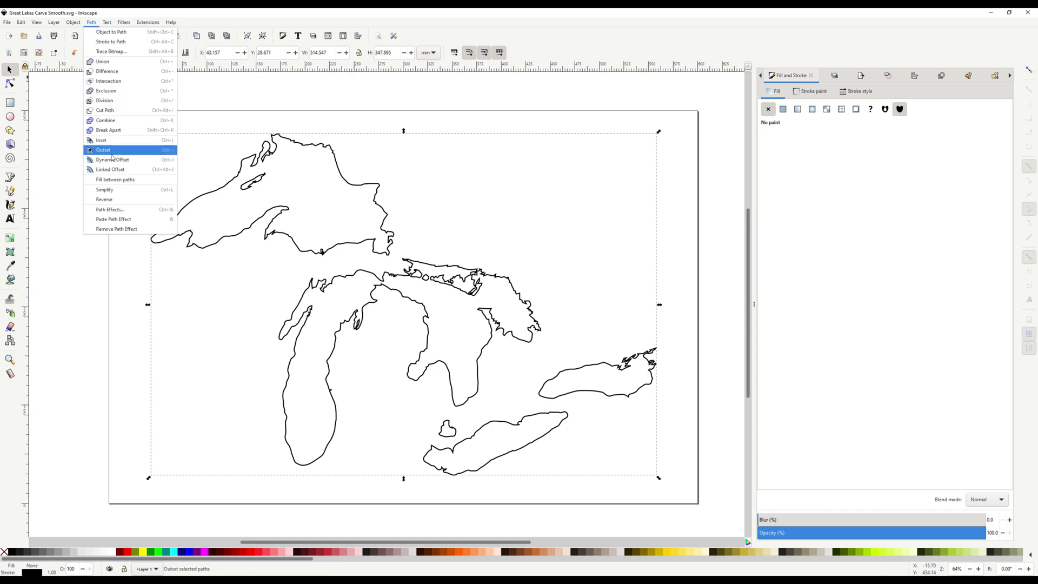
- Simplify the combined Great Lakes path repeatedly to smooth its shorelines
left_click(135, 193)
key("ctrl+l")
key("ctrl+l")
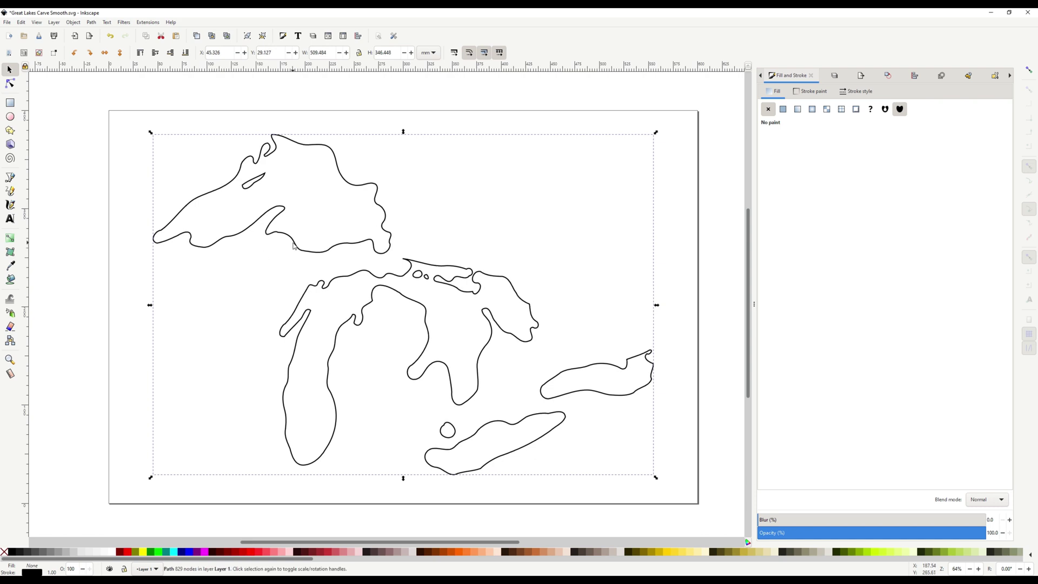
- Reshape the upper shoreline of Lake Erie by moving a node and adjusting its handles
key("n")
key("ctrl+shift+l")
scroll(557, 432, "left", 2, "shift")
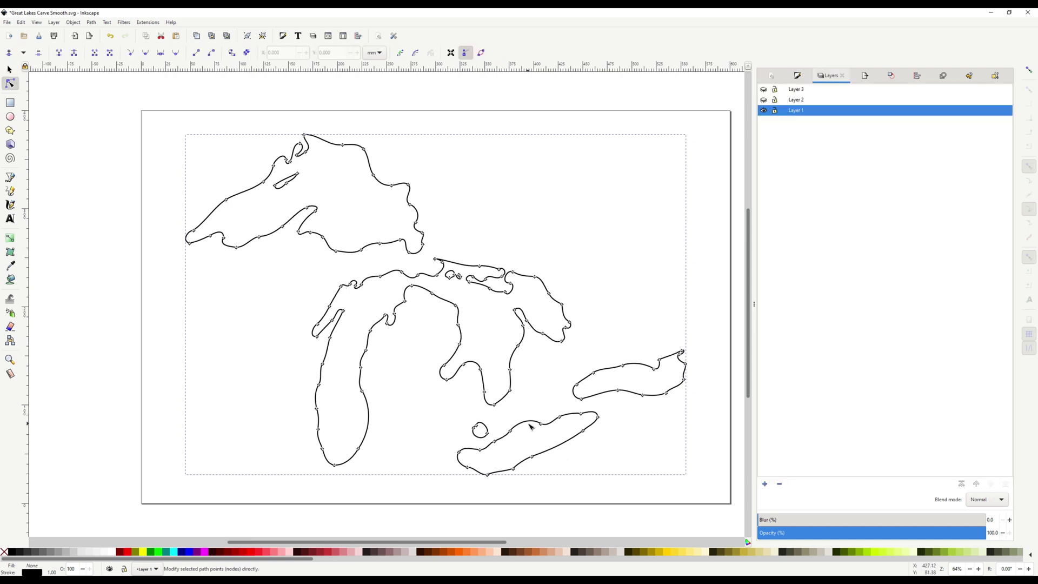
scroll(590, 360, "up", 5, "ctrl")
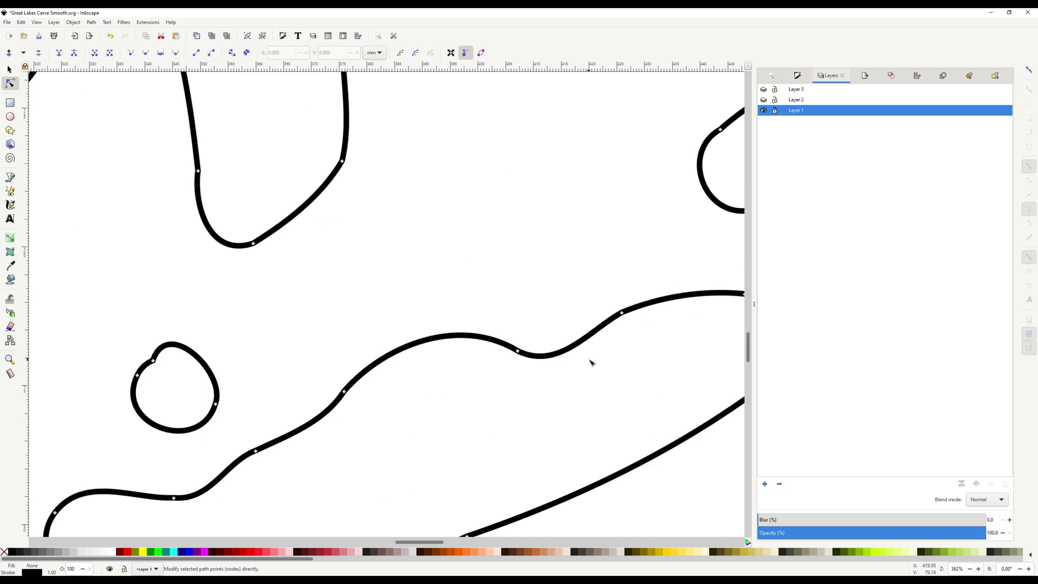
left_click(603, 331)
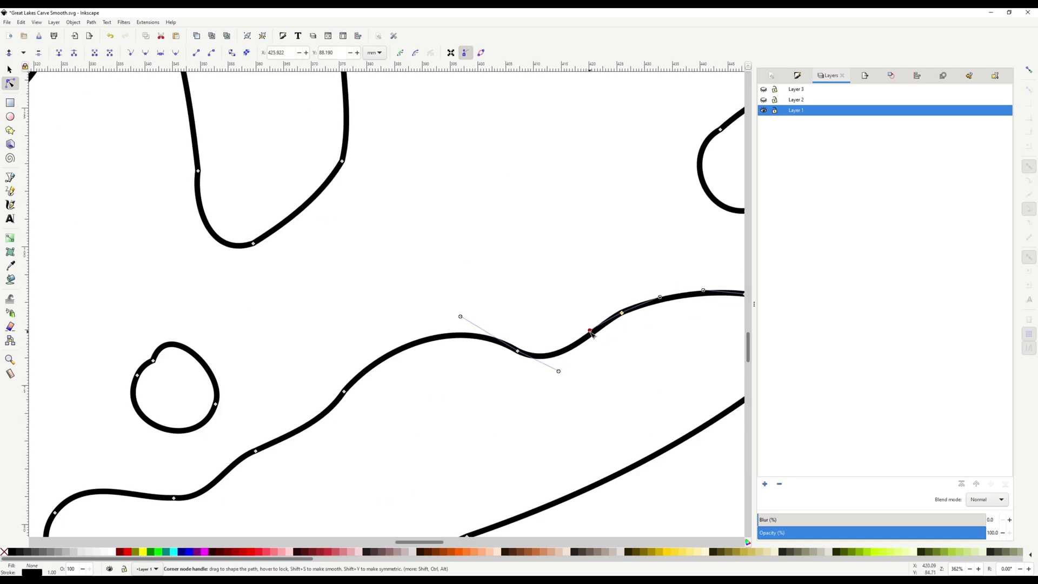
left_click_drag(577, 346, 606, 346)
scroll(508, 378, "down", 4, "ctrl")
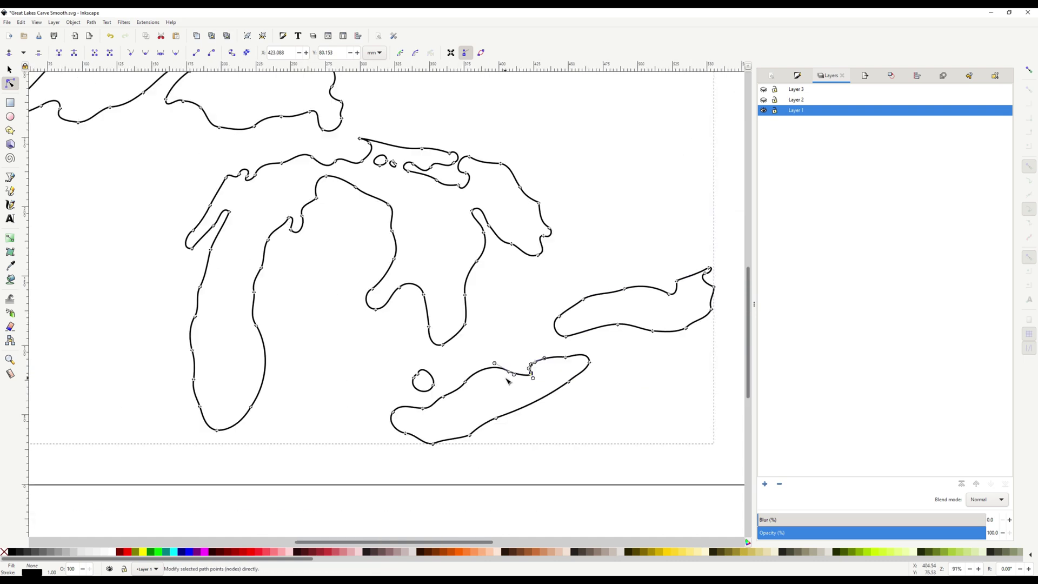
- Delete the smaller of the two islands in northern Lake Huron by removing its nodes
scroll(394, 162, "up", 6, "ctrl")
left_click(396, 161)
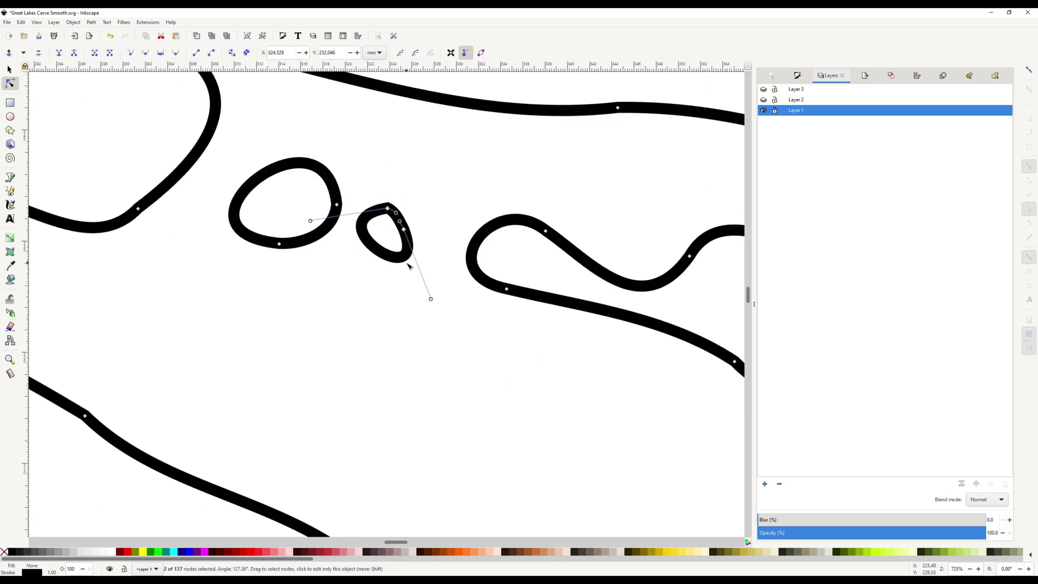
left_click(182, 184)
scroll(182, 183, "down", 3, "ctrl")
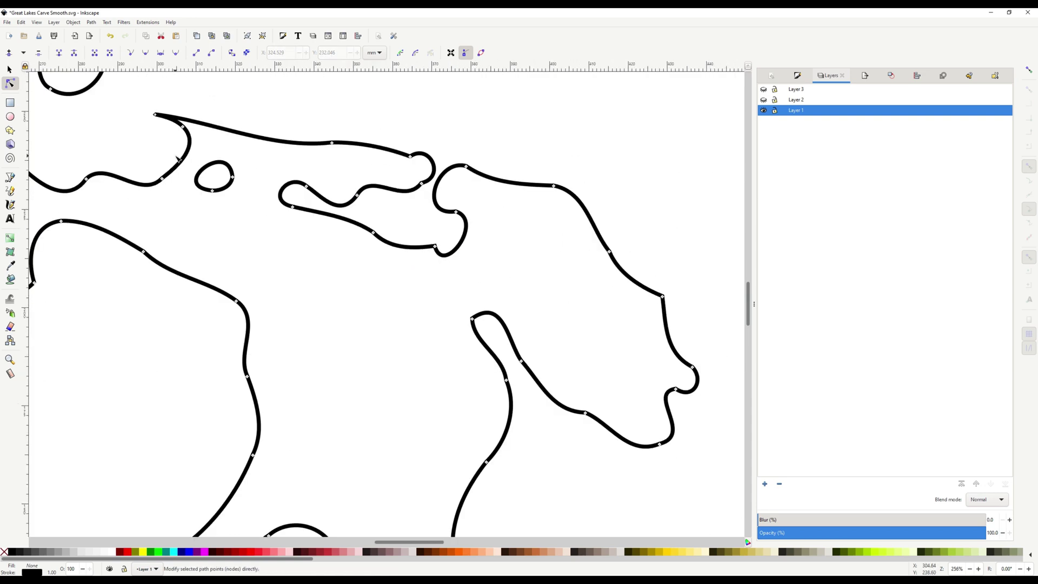
- Round off the pointed northwestern tip of Lake Huron by adjusting its node handles
scroll(173, 157, "up", 2)
left_click(155, 147)
left_click_drag(161, 149, 149, 154)
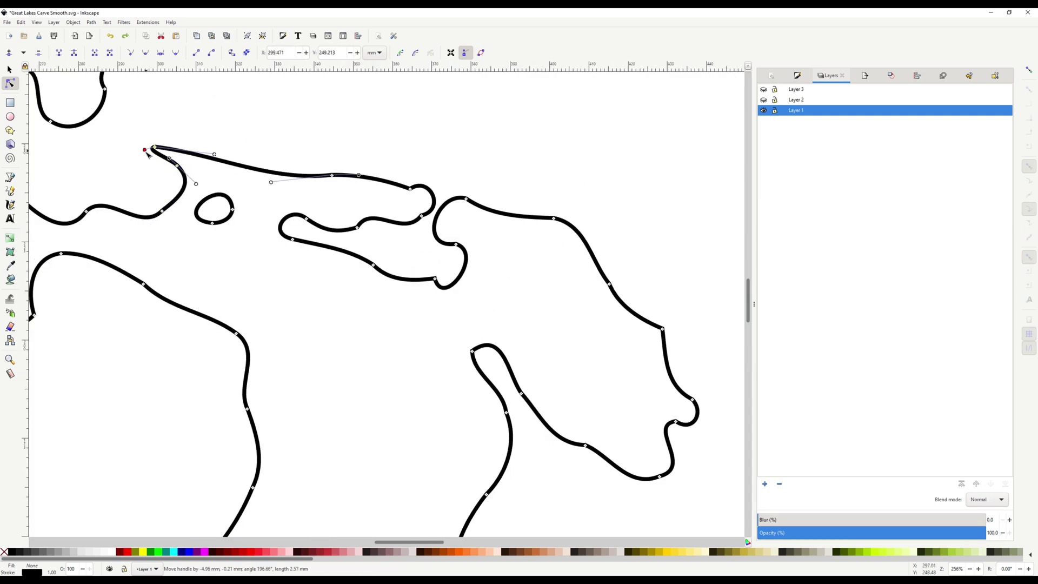
scroll(149, 154, "down", 5, "ctrl")
scroll(271, 157, "up", 6, "ctrl")
left_click(272, 157)
scroll(272, 157, "down", 4, "ctrl")
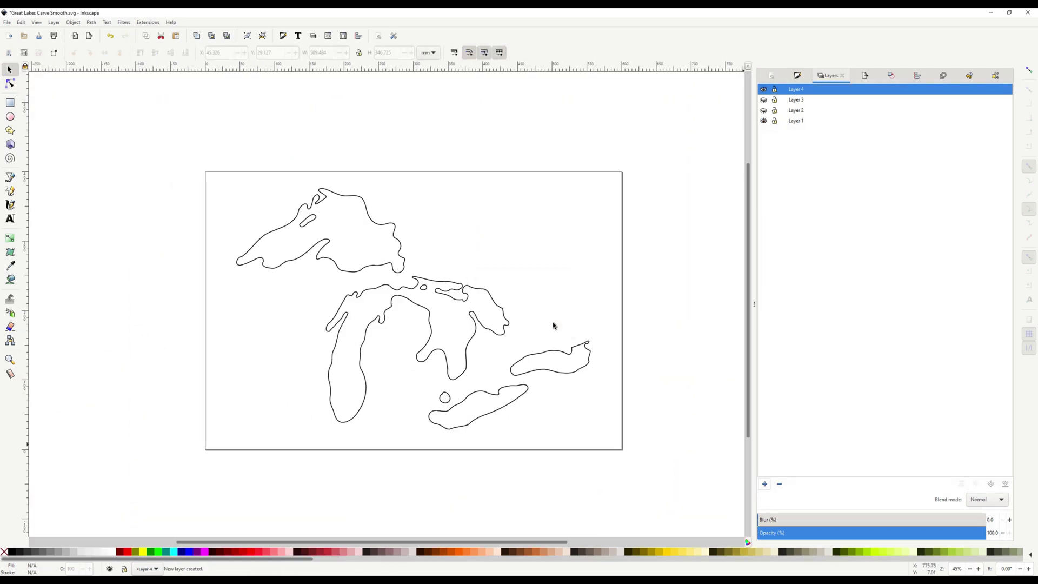
- On Layer 4, draw straight connector lines from Lake Huron's southern tip through the small round lake to Lake Erie
key("b")
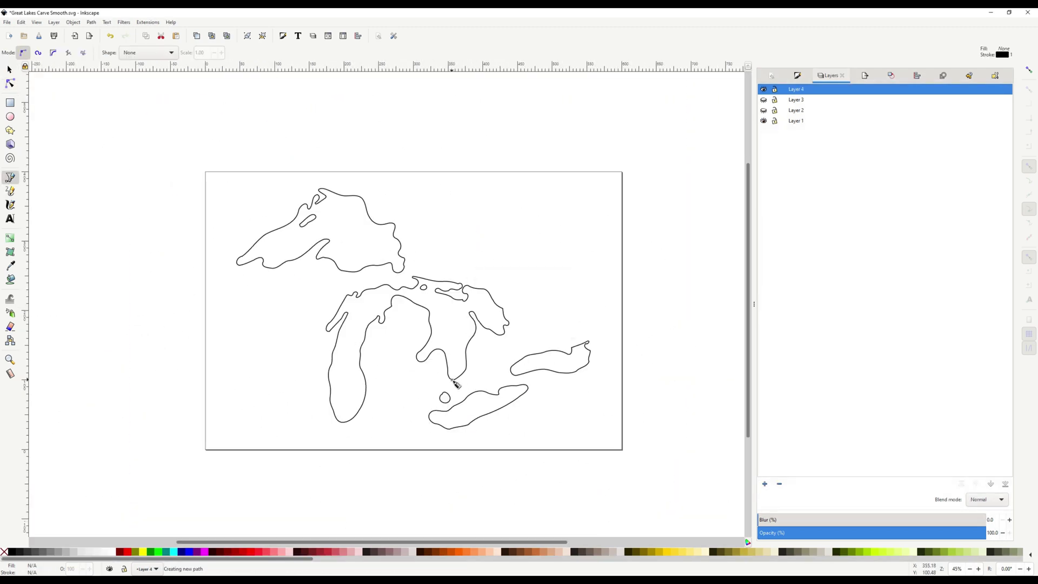
left_click(453, 381)
scroll(456, 384, "up", 6, "ctrl")
double_click(414, 355)
left_click(334, 497)
double_click(368, 433)
- Adjust the end node of the line between Lake Erie and Lake Ontario so it meets Lake Ontario's lower shoreline
key("n")
scroll(368, 439, "down", 5, "ctrl")
scroll(427, 346, "up", 5, "ctrl")
left_click_drag(420, 313, 422, 311)
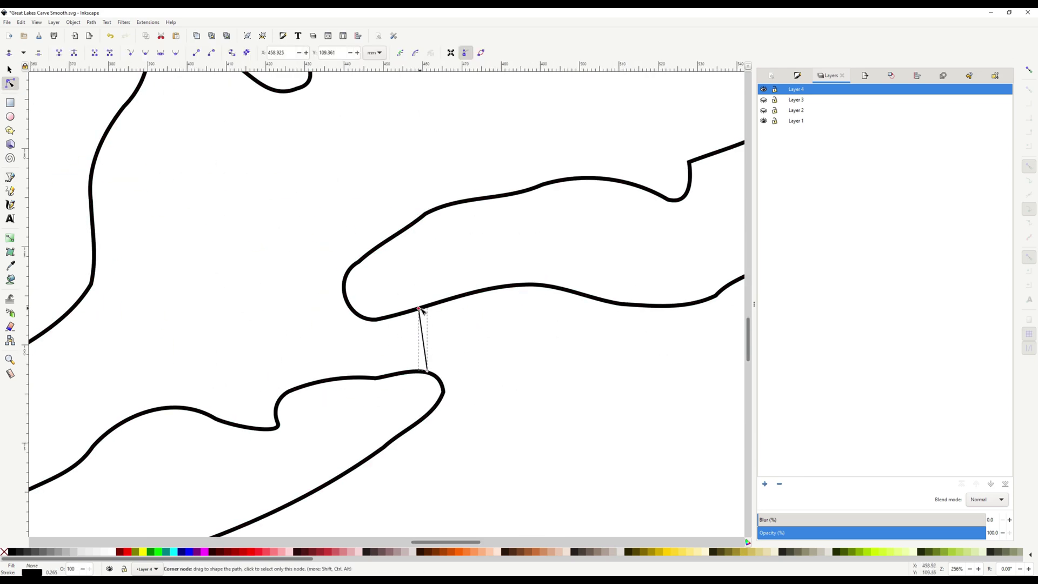
- Draw a channel outline with straight segments linking Lake Superior's southeastern corner to Lake Huron's northwestern shoreline
scroll(353, 355, "down", 3, "ctrl")
scroll(480, 308, "up", 4, "ctrl")
key("b")
left_click(476, 297)
left_click(528, 338)
left_click(524, 431)
left_click(553, 438)
left_click(552, 348)
left_click(509, 300)
left_click(476, 297)
key("n")
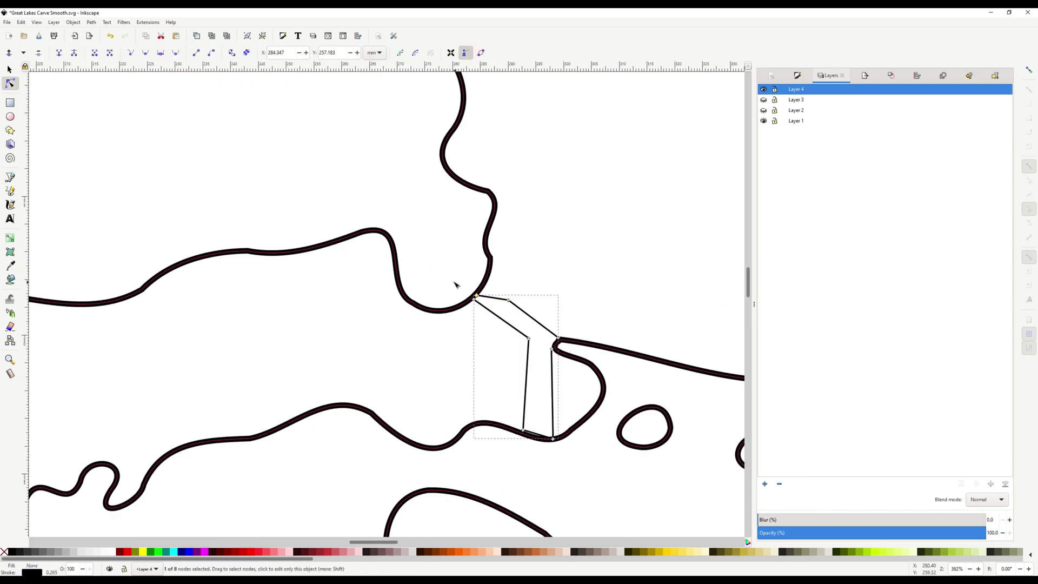
- Make the selected node of the Lake Superior–Lake Huron channel outline auto-smooth and deselect the path
left_click(176, 52)
scroll(493, 467, "down", 6, "ctrl")
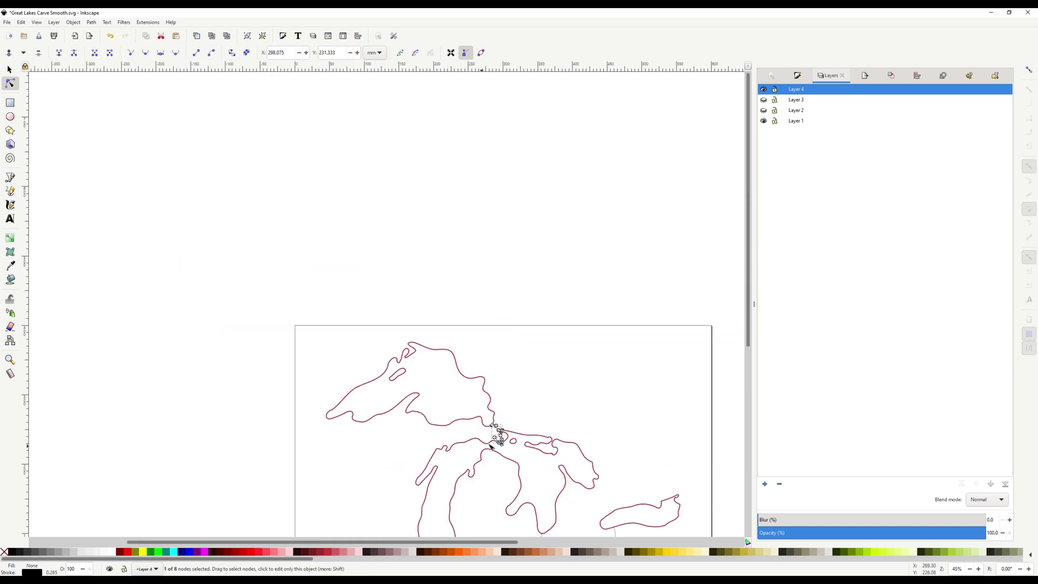
middle_click_drag(488, 454, 425, 295)
key("s")
key("Escape")
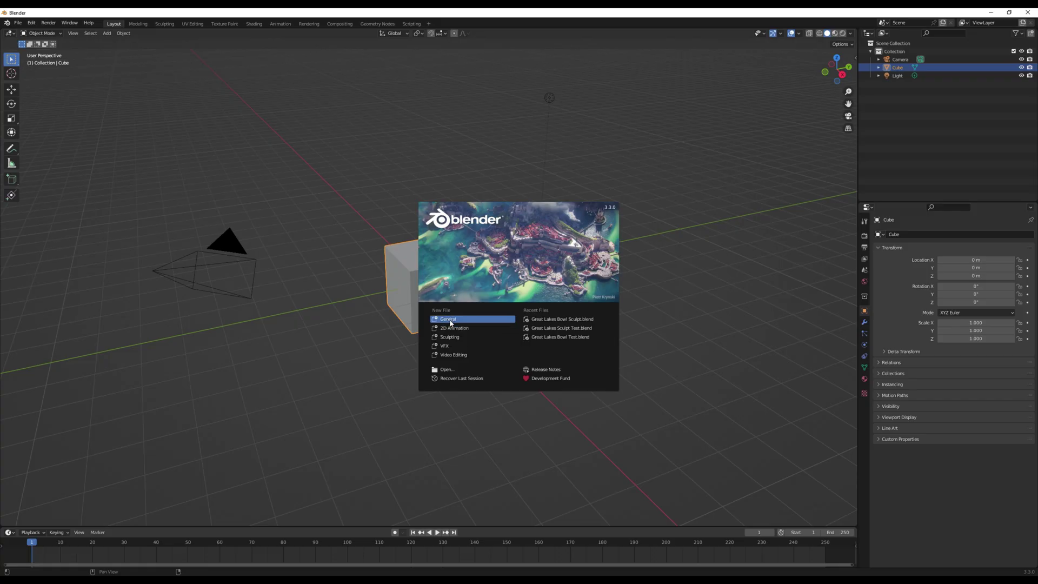
- Switch to Blender, start a new General file, and delete the default camera, cube and light
left_click(450, 323)
left_click_drag(133, 61, 615, 417)
key("Delete")
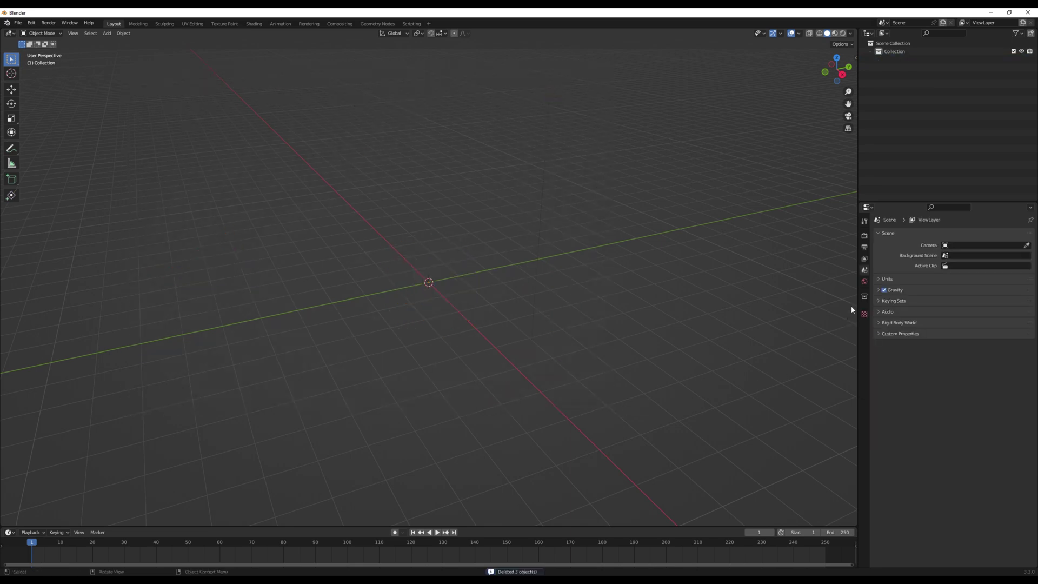
- Set the scene's unit scale to 0.01 and its length unit to millimeters
left_click(875, 279)
left_click(964, 301)
type("0")
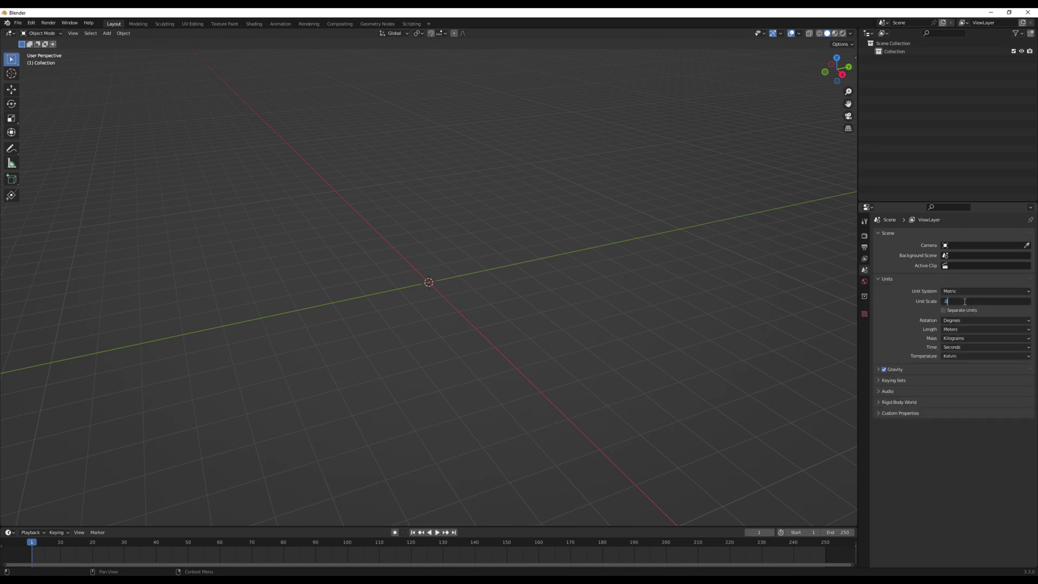
type(".01")
key("Return")
left_click(963, 327)
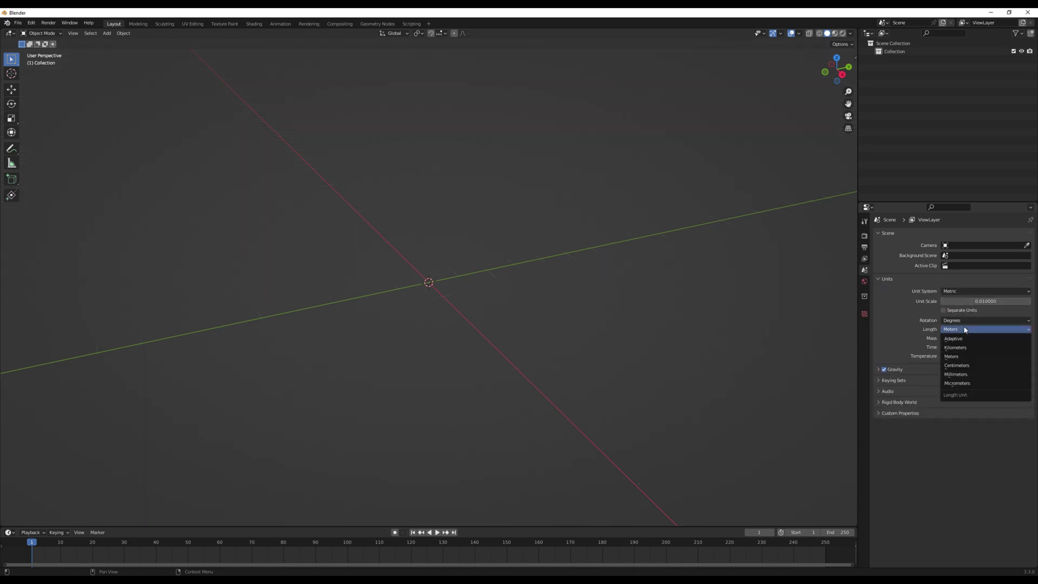
left_click(968, 373)
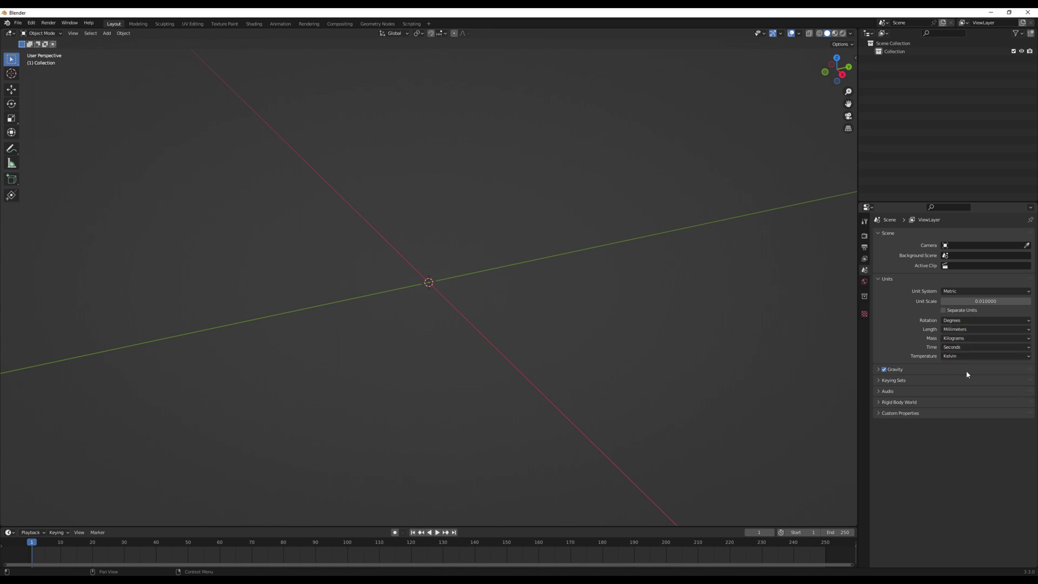
- Set the viewport grid scale to 0.01 and enable the statistics overlay
left_click(801, 34)
left_click(773, 82)
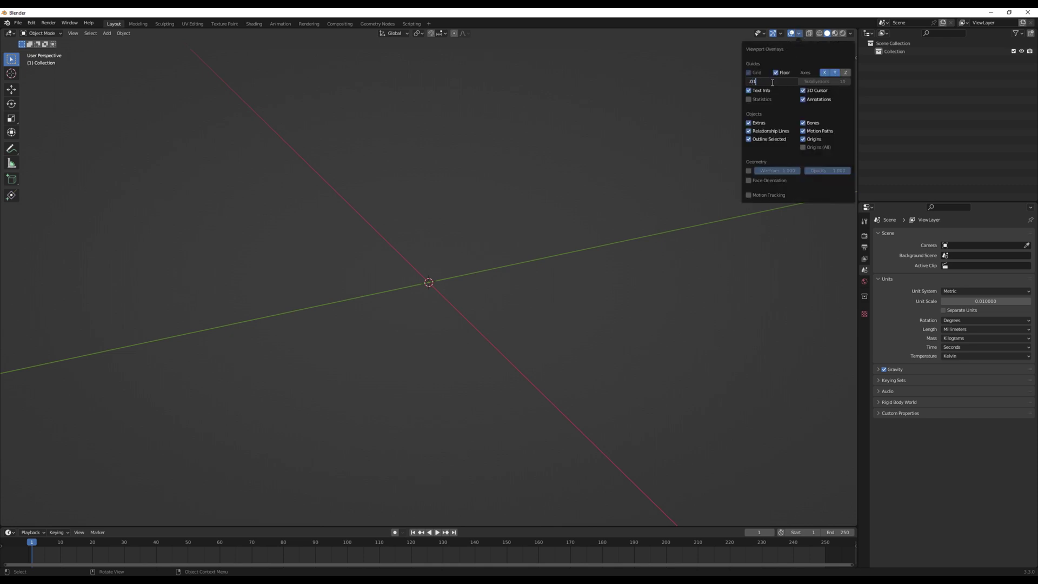
type(".01")
key("Return")
left_click(749, 100)
left_click(801, 34)
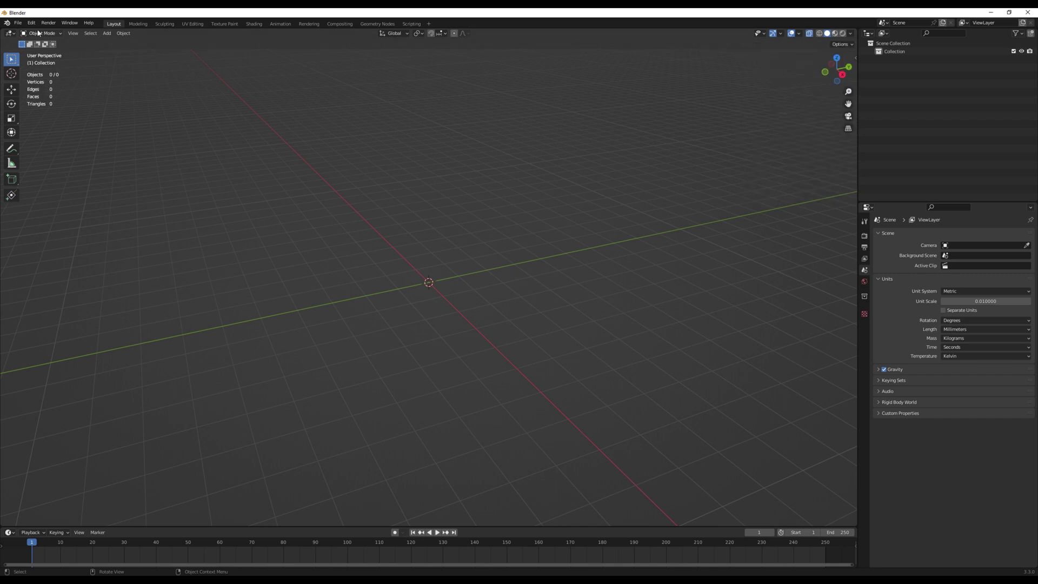
- Import the SVG file "Great Lakes Tray Carve Blender Import bowl.svg" into the scene
left_click(18, 23)
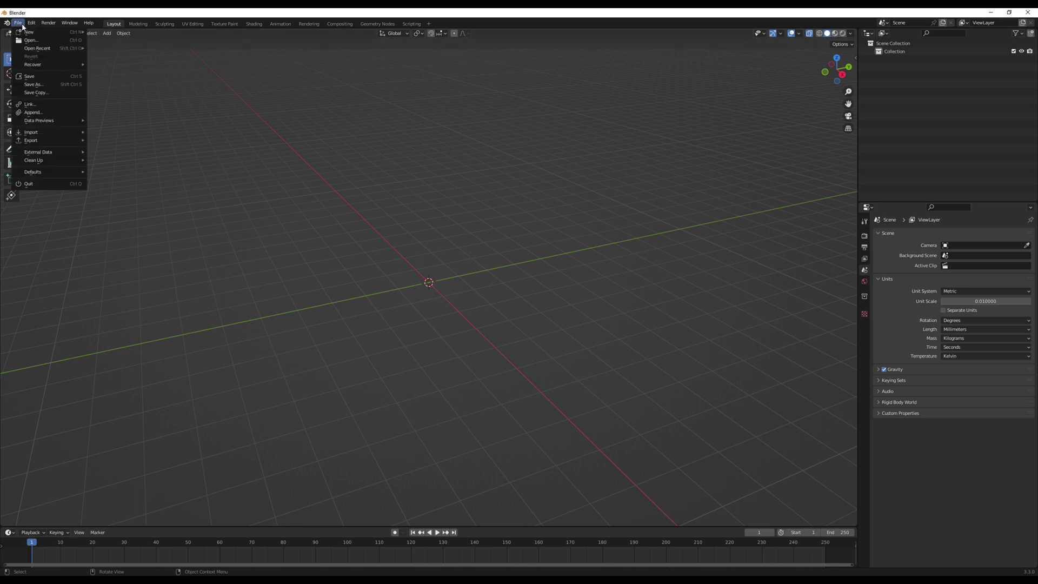
mouse_move(48, 133)
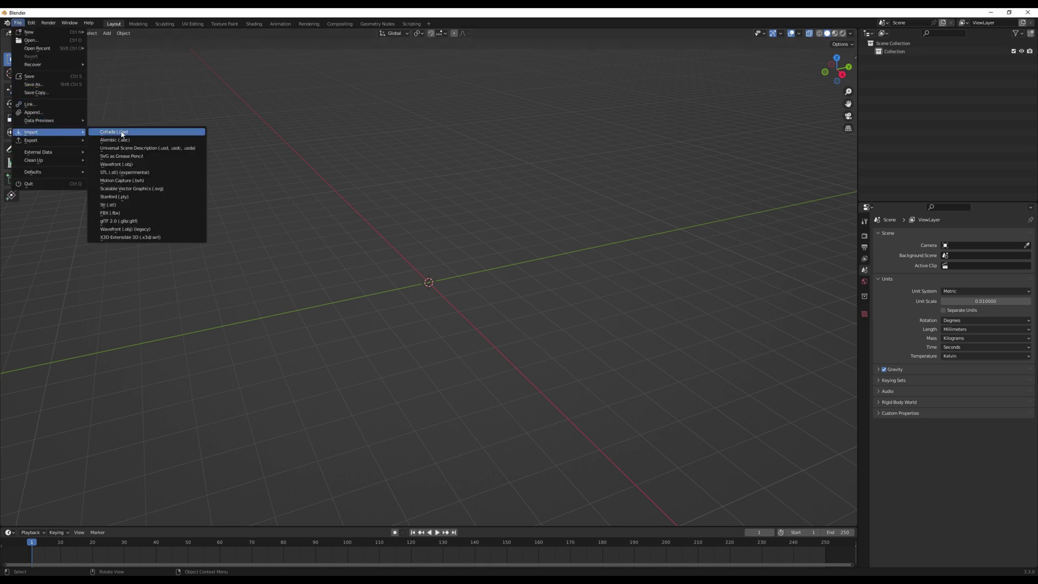
left_click(141, 189)
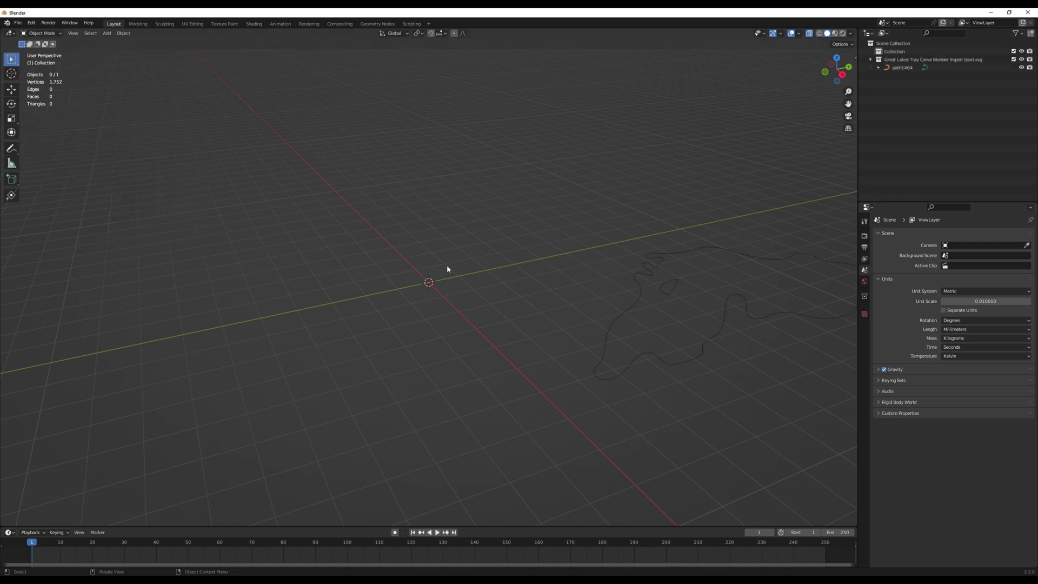
- Convert the imported Great Lakes outline curve to a mesh
left_click(838, 59)
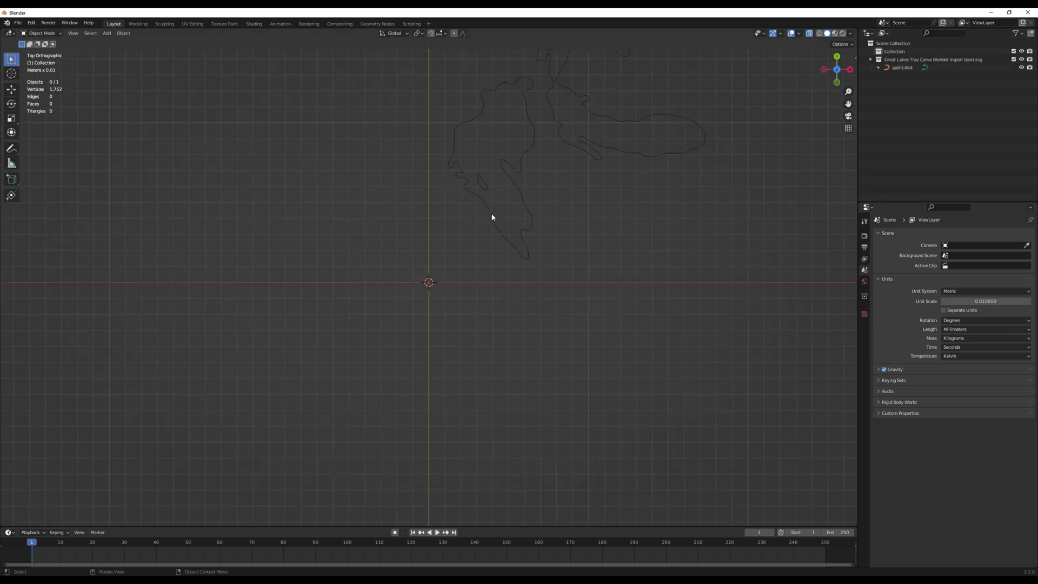
left_click(487, 233)
key("KP_Decimal")
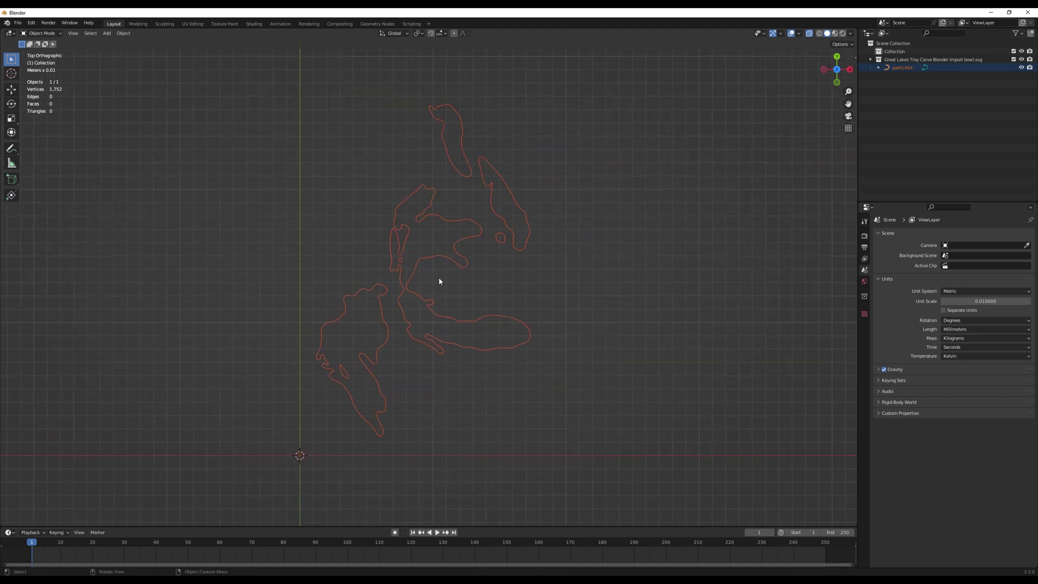
left_click(468, 162)
right_click(468, 162)
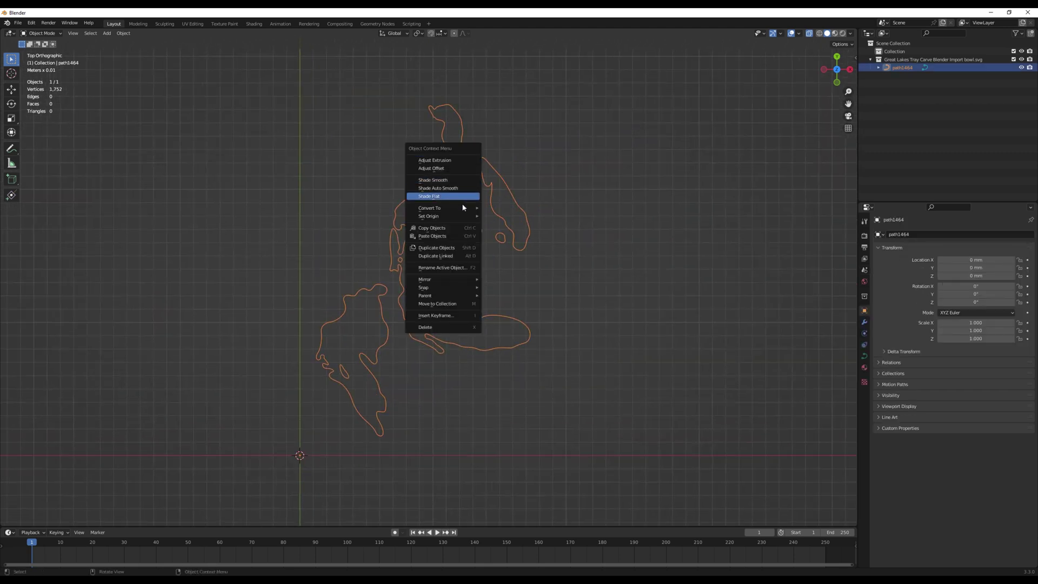
mouse_move(469, 208)
left_click(503, 217)
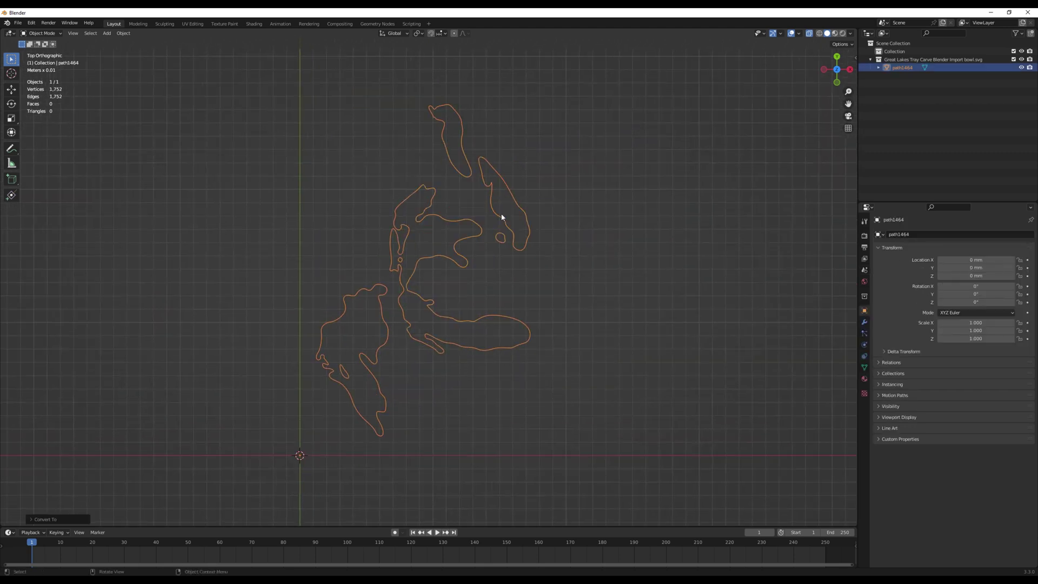
- In Edit Mode, select the entire Great Lakes outline and fill it with faces
left_click(60, 34)
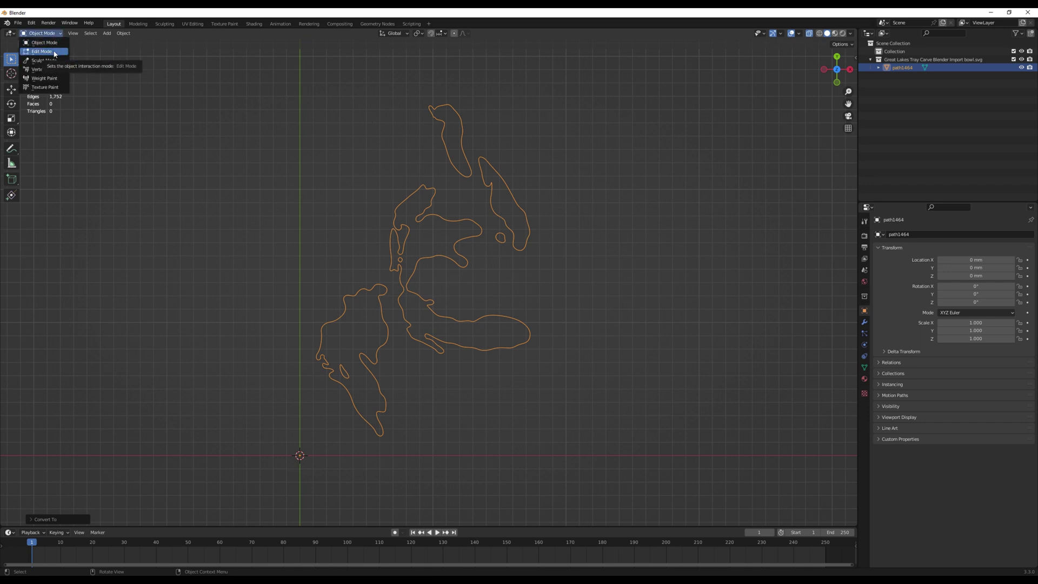
left_click(54, 53)
left_click_drag(253, 84, 658, 445)
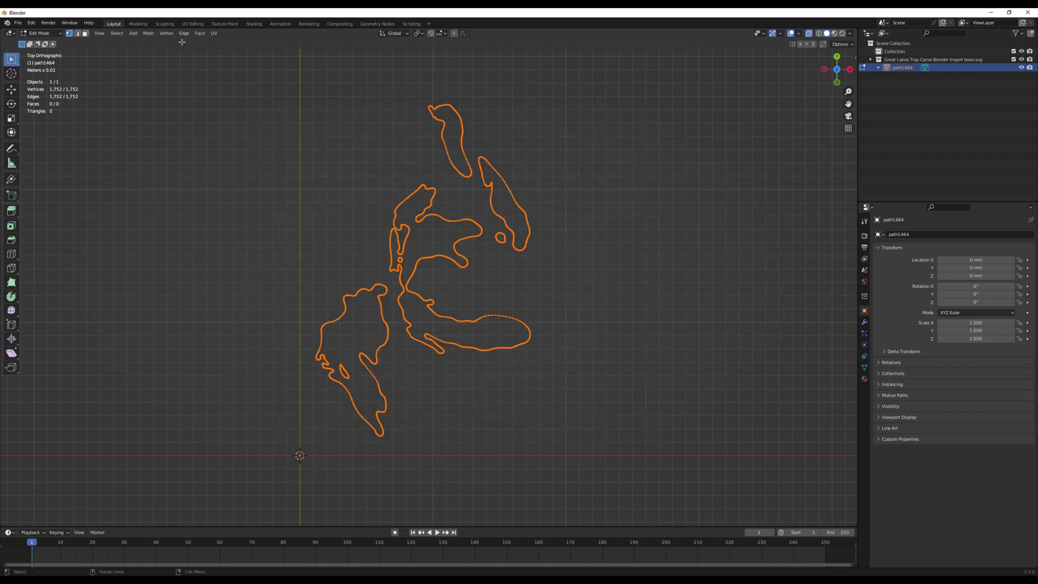
left_click(200, 33)
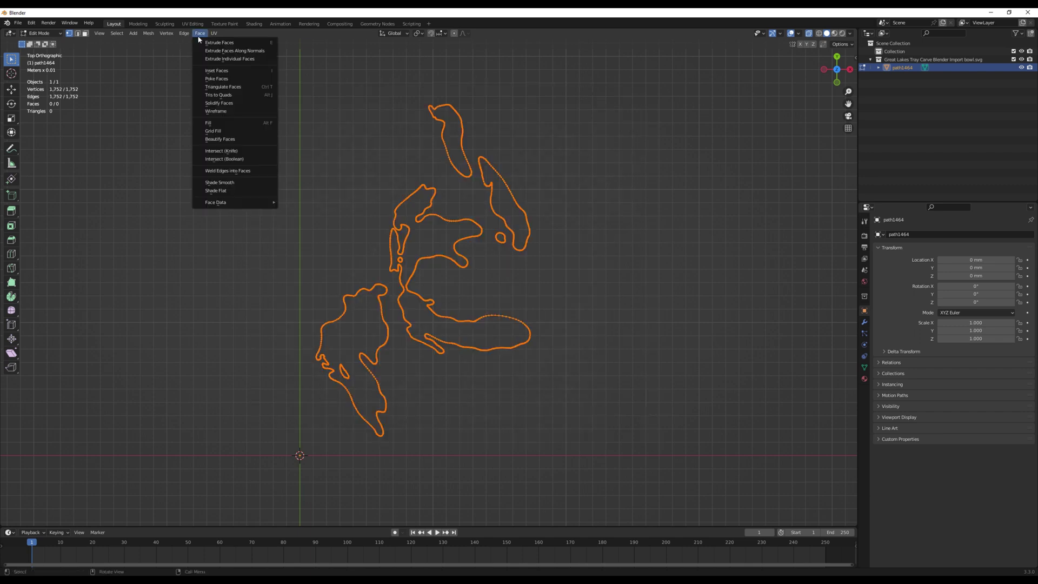
left_click(219, 124)
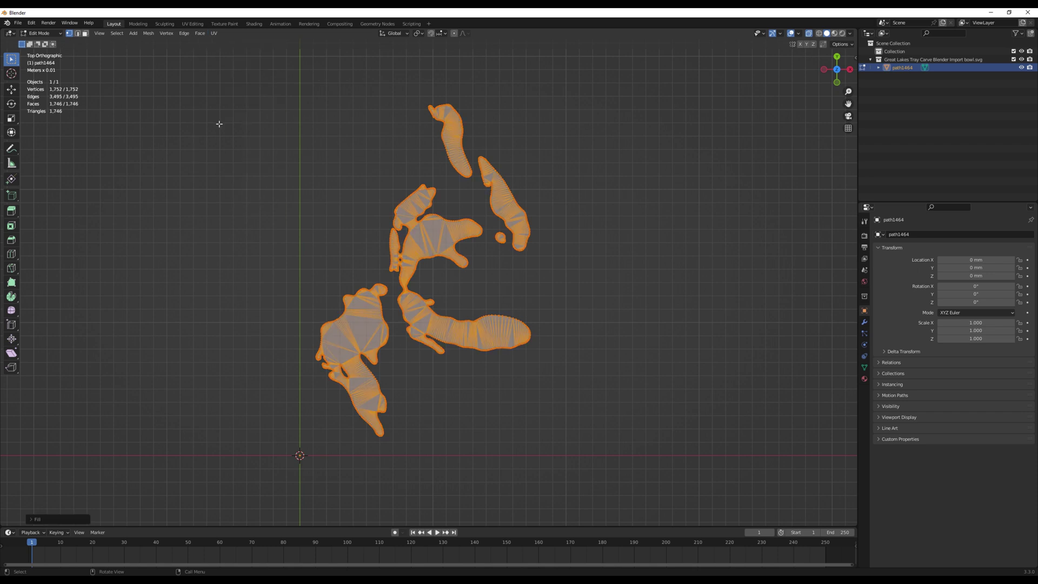
- Subdivide all faces of the filled lakes mesh five times
right_click(429, 246)
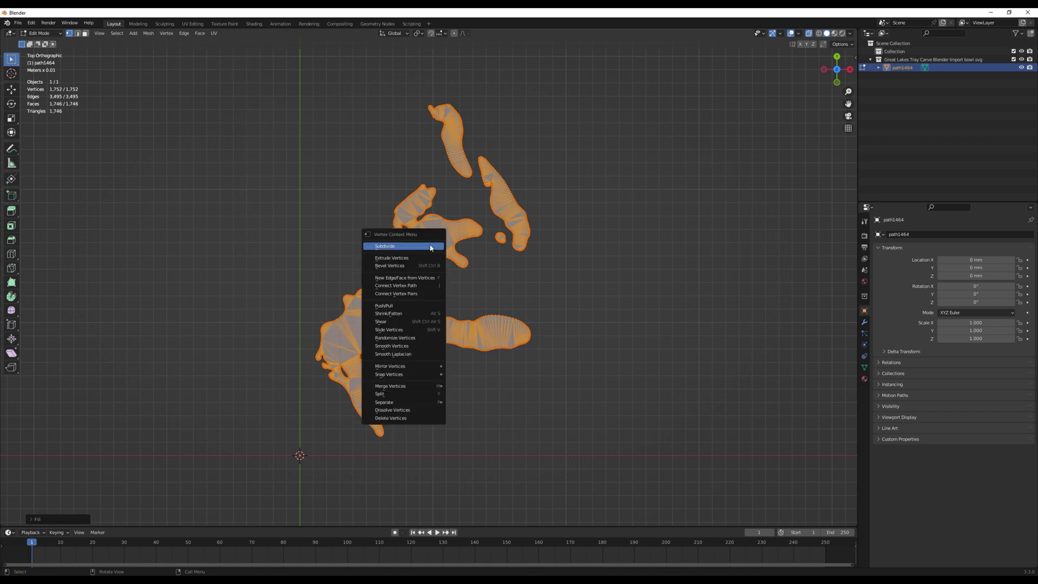
left_click(409, 250)
right_click(421, 242)
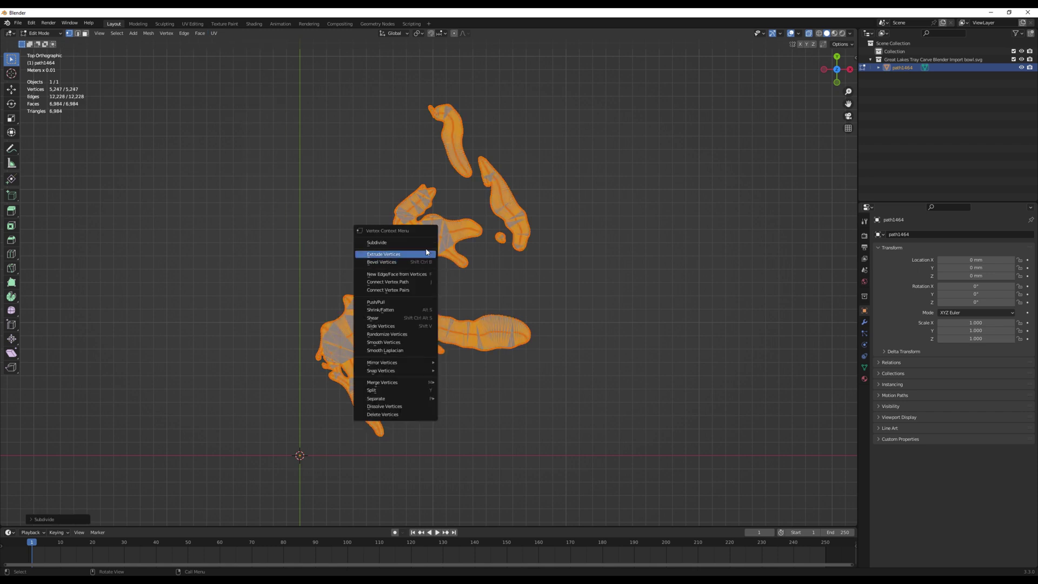
left_click(424, 241)
right_click(436, 234)
left_click(437, 234)
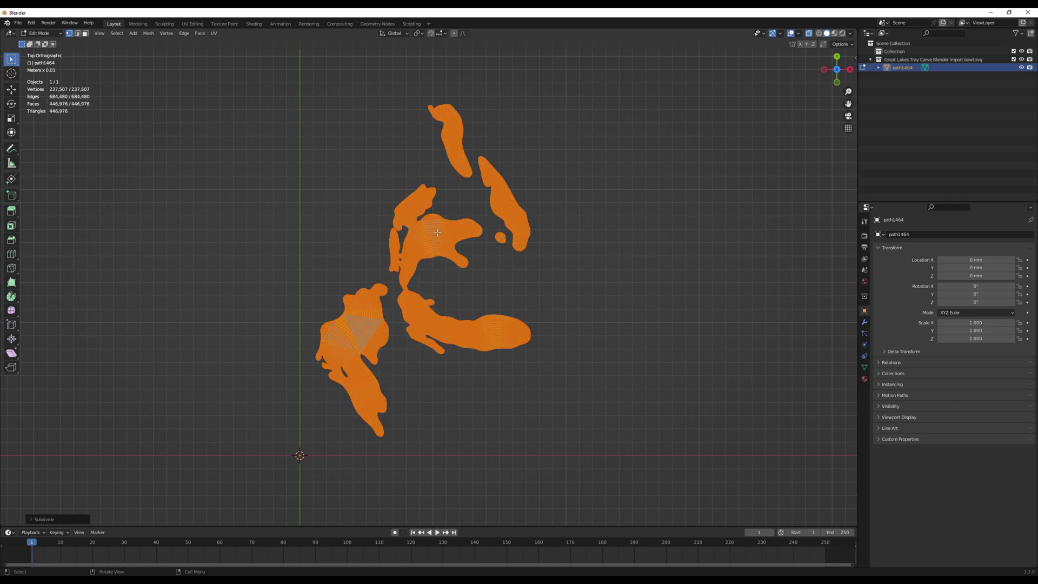
right_click(437, 232)
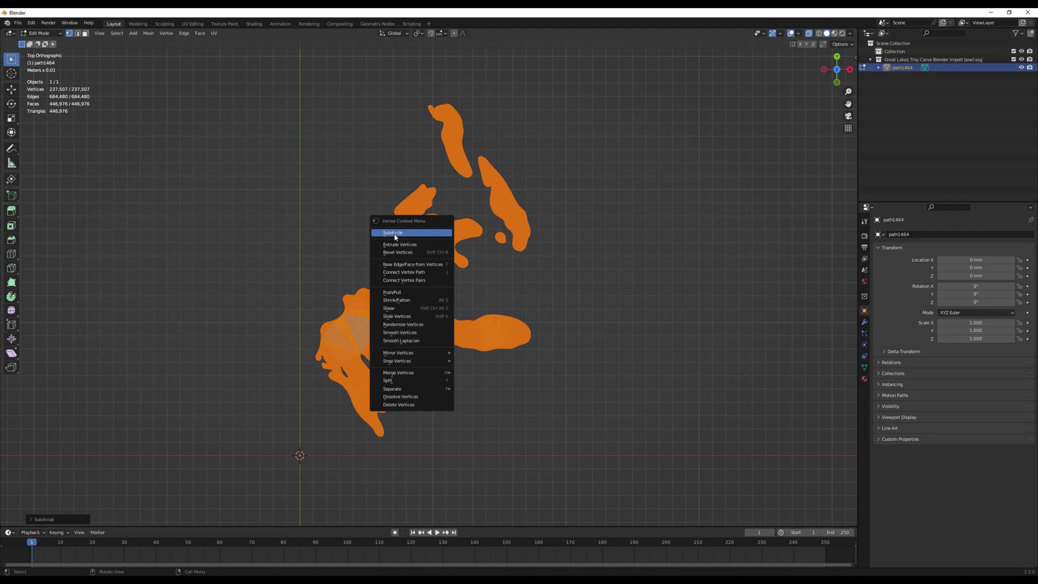
left_click(395, 235)
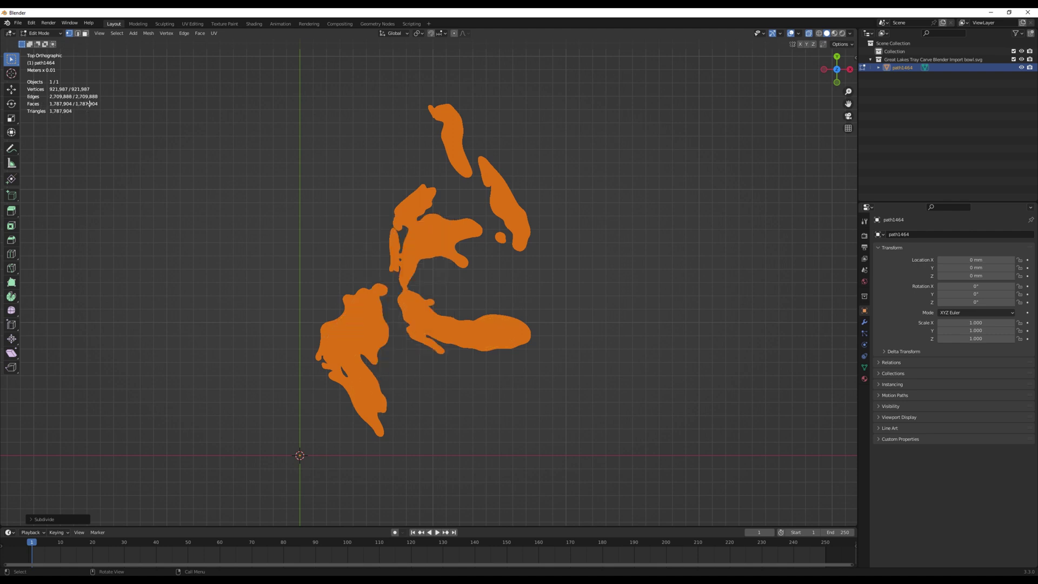
- Put the lakes mesh in Sculpt Mode and set the Draw brush direction to Subtract
left_click(40, 33)
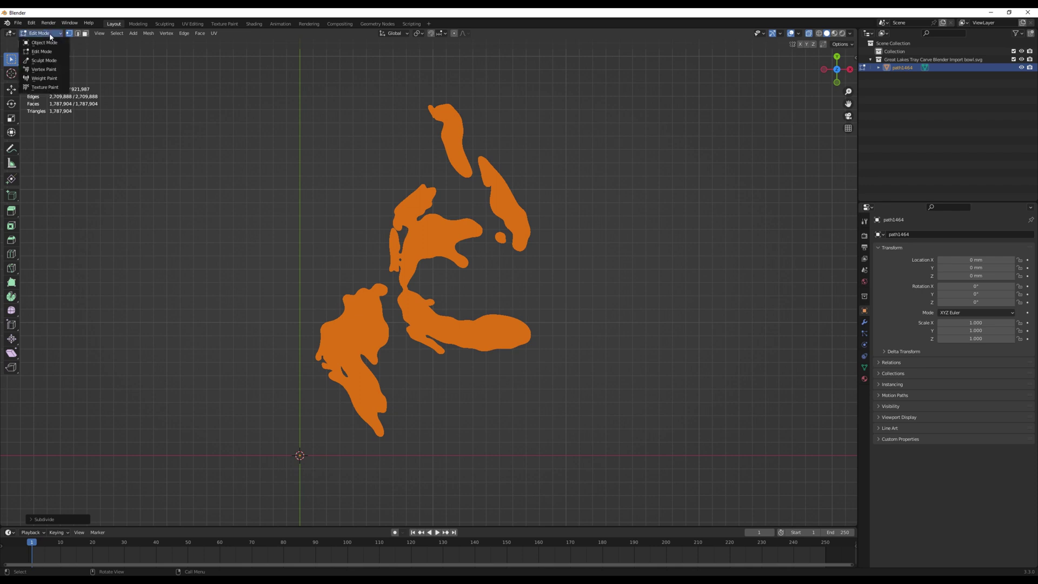
left_click(52, 61)
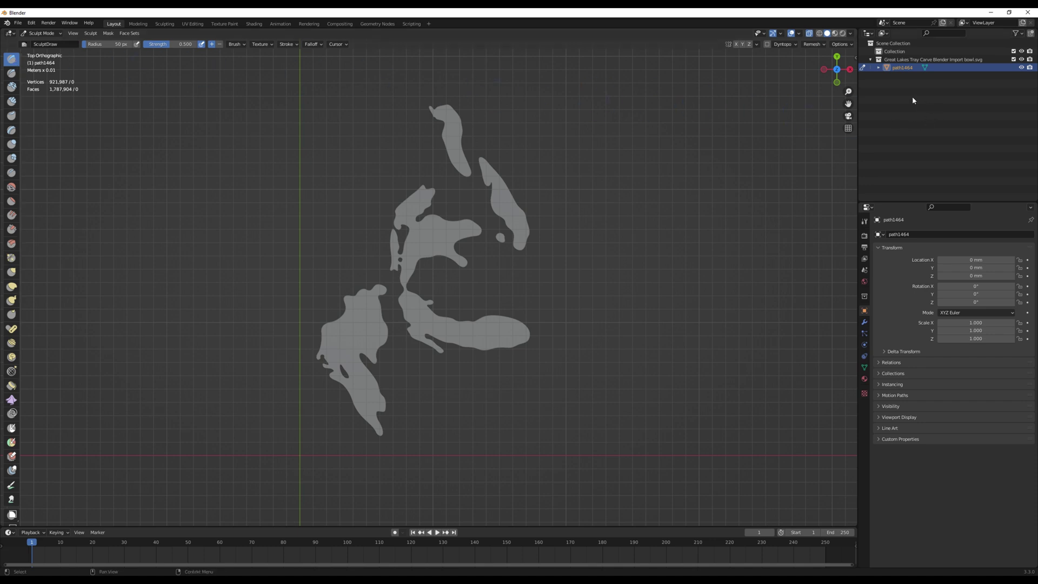
left_click(857, 58)
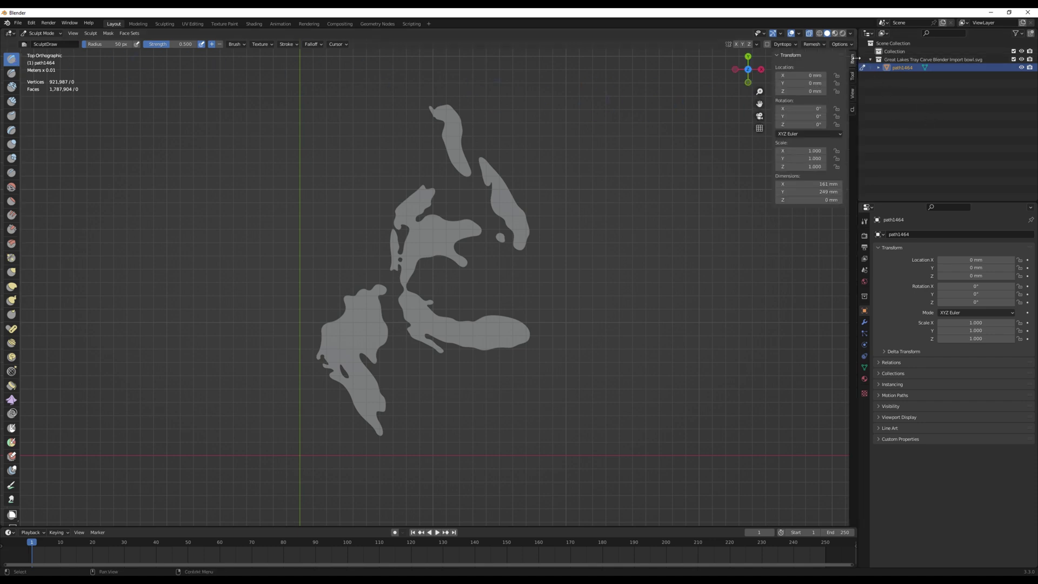
left_click(853, 77)
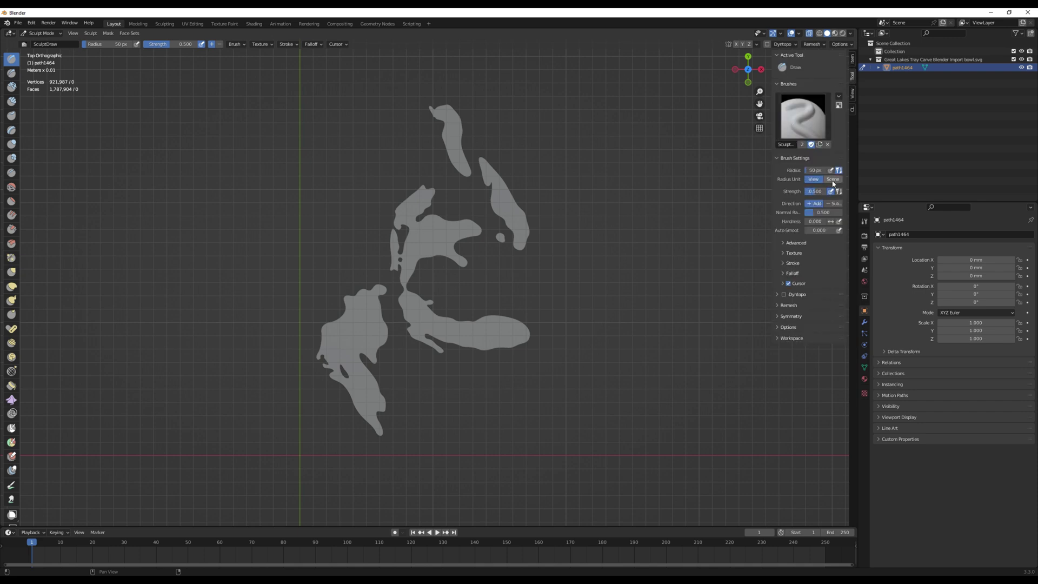
left_click(834, 204)
- Turn on the Draw brush's Mesh Boundary and Face Sets Boundary auto-masking
scroll(418, 232, "up", 5)
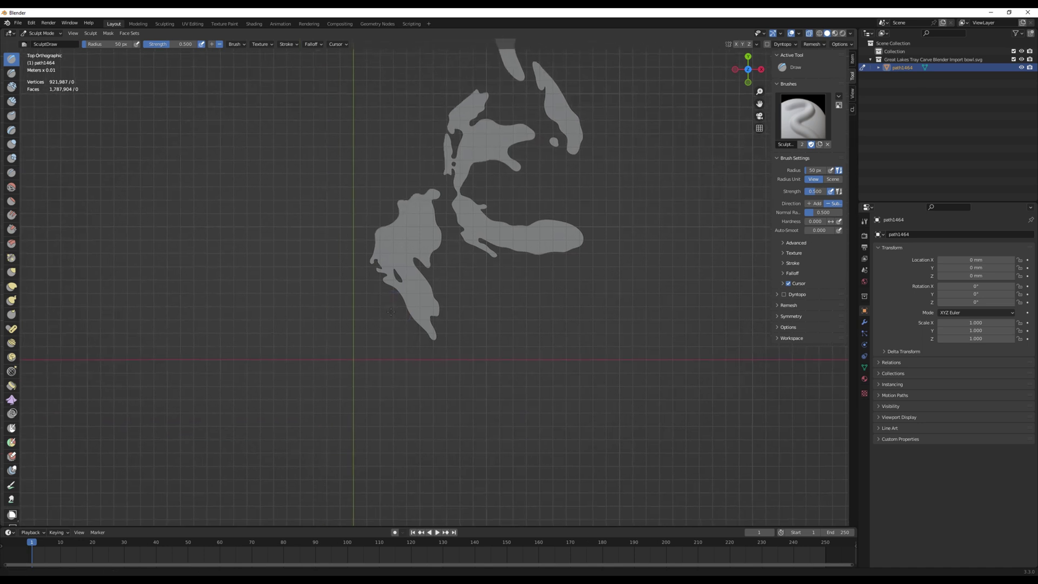
left_click(238, 44)
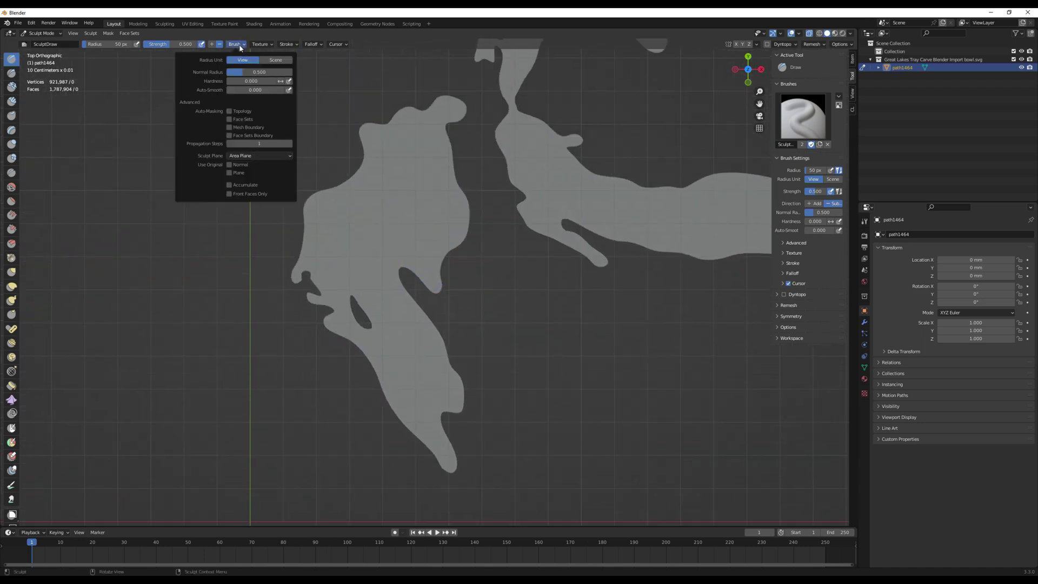
left_click(231, 129)
left_click(230, 136)
left_click(244, 45)
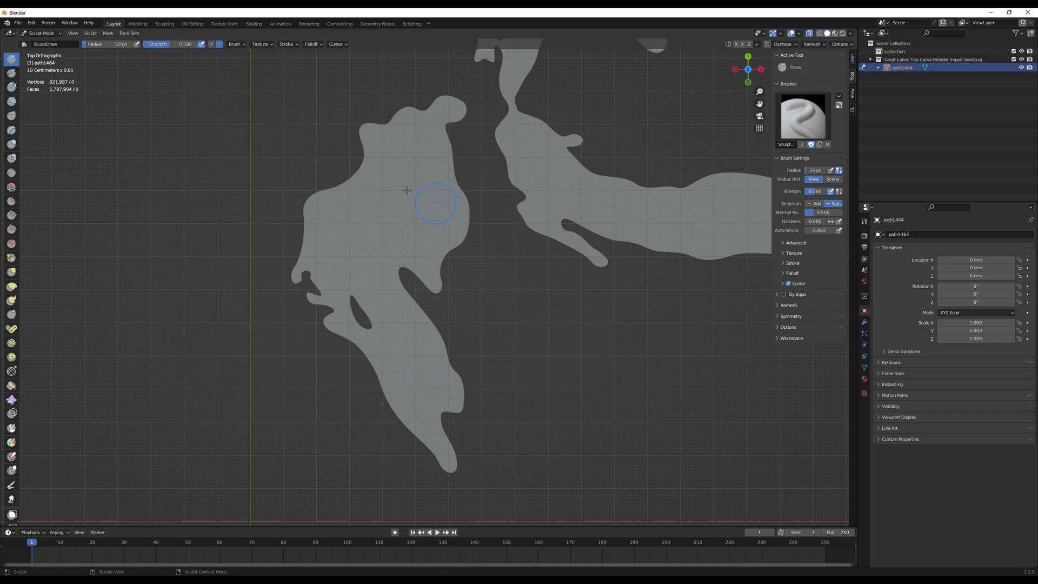
- Carve sunken basins into the lake surfaces with subtractive Draw brush strokes, checking the depth from several angles
mouse_move(392, 157)
left_mouse_down()
mouse_move(382, 180)
mouse_move(330, 213)
mouse_move(315, 257)
mouse_move(344, 325)
mouse_move(390, 366)
mouse_move(429, 438)
mouse_move(431, 393)
mouse_move(447, 391)
mouse_move(438, 362)
mouse_move(400, 293)
mouse_move(385, 284)
mouse_move(422, 389)
mouse_move(403, 377)
mouse_move(381, 328)
mouse_move(426, 384)
mouse_move(407, 332)
mouse_move(351, 281)
mouse_move(340, 249)
mouse_move(408, 172)
mouse_move(355, 274)
mouse_move(405, 225)
mouse_move(377, 269)
mouse_move(382, 303)
mouse_move(362, 265)
mouse_move(392, 187)
mouse_move(338, 216)
mouse_move(379, 181)
mouse_move(386, 162)
mouse_move(375, 135)
mouse_move(384, 142)
mouse_move(399, 125)
mouse_move(459, 116)
mouse_move(419, 251)
mouse_move(459, 221)
mouse_move(379, 205)
mouse_move(412, 163)
mouse_move(412, 139)
mouse_move(439, 201)
left_mouse_up()
scroll(440, 201, "down", 2)
mouse_move(484, 171)
left_mouse_down()
mouse_move(515, 247)
mouse_move(507, 206)
mouse_move(624, 218)
mouse_move(504, 204)
mouse_move(495, 172)
left_mouse_up()
mouse_move(490, 362)
middle_mouse_down()
mouse_move(487, 274)
mouse_move(561, 286)
middle_mouse_up()
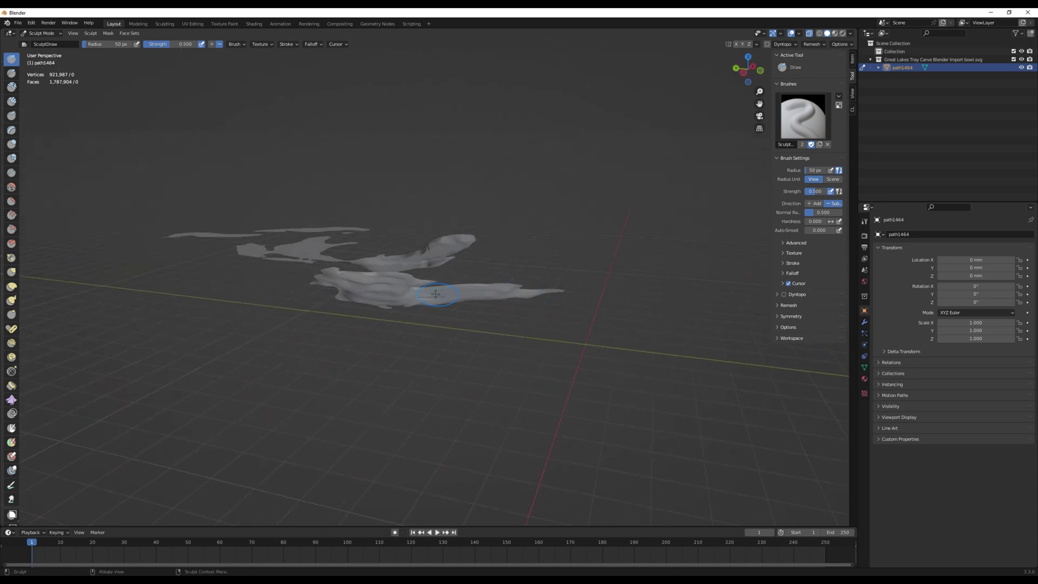
scroll(429, 297, "up", 4)
mouse_move(377, 386)
middle_mouse_down()
mouse_move(394, 364)
mouse_move(417, 398)
mouse_move(378, 335)
middle_mouse_up()
mouse_move(378, 335)
left_mouse_down()
mouse_move(303, 325)
mouse_move(433, 390)
mouse_move(424, 457)
mouse_move(297, 362)
mouse_move(390, 420)
left_mouse_up()
mouse_move(390, 420)
middle_mouse_down()
mouse_move(481, 434)
mouse_move(444, 334)
middle_mouse_up()
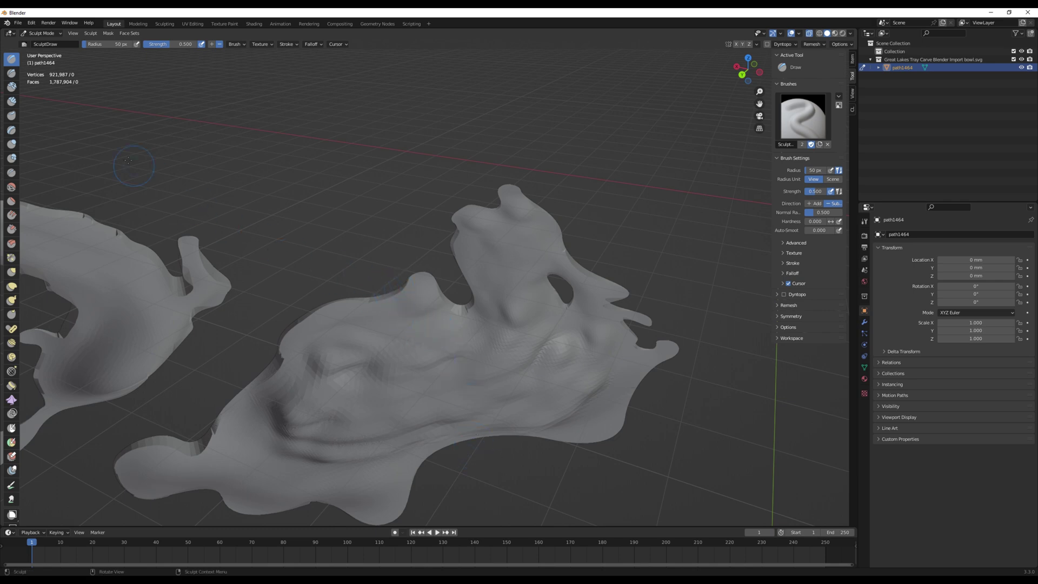
- Smooth the bumps and edges of the carved lake surfaces with the Smooth brush
left_click(12, 188)
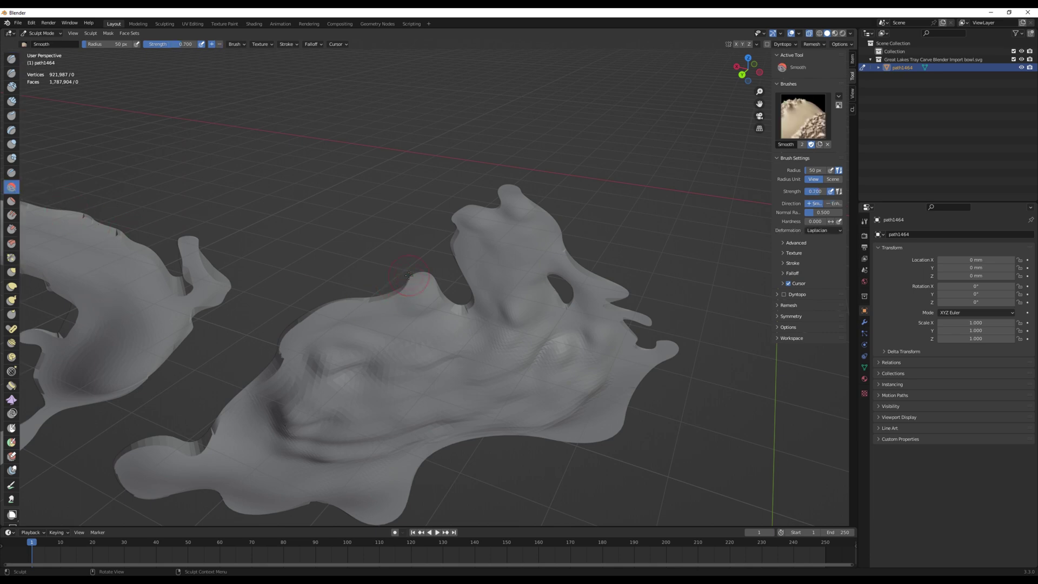
left_click_drag(410, 281, 409, 282)
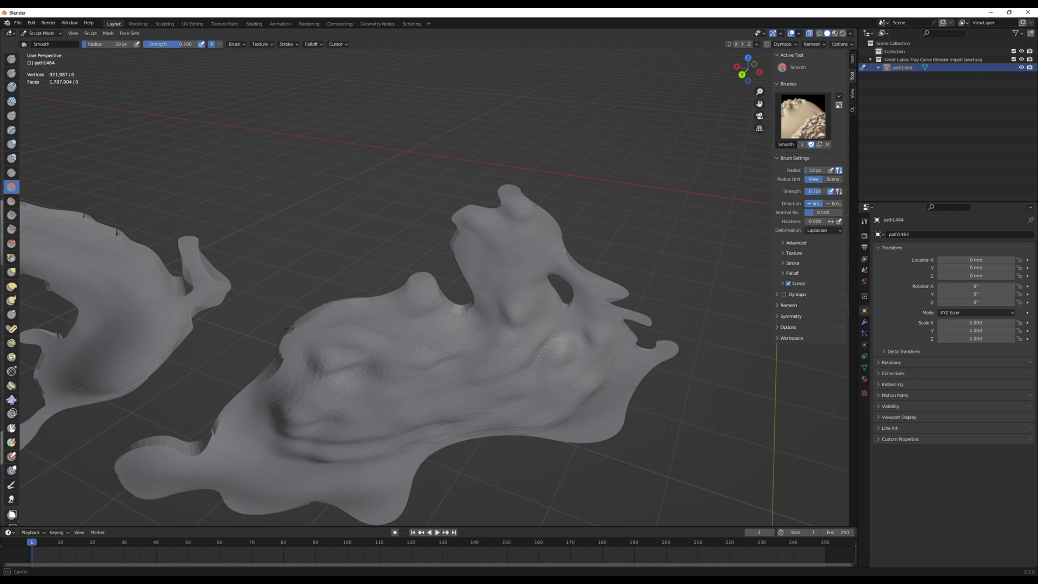
left_click_drag(278, 348, 266, 372)
middle_click_drag(345, 354, 338, 368)
mouse_move(300, 247)
middle_mouse_down("ctrl")
mouse_move(219, 218)
mouse_move(523, 279)
middle_mouse_up("ctrl")
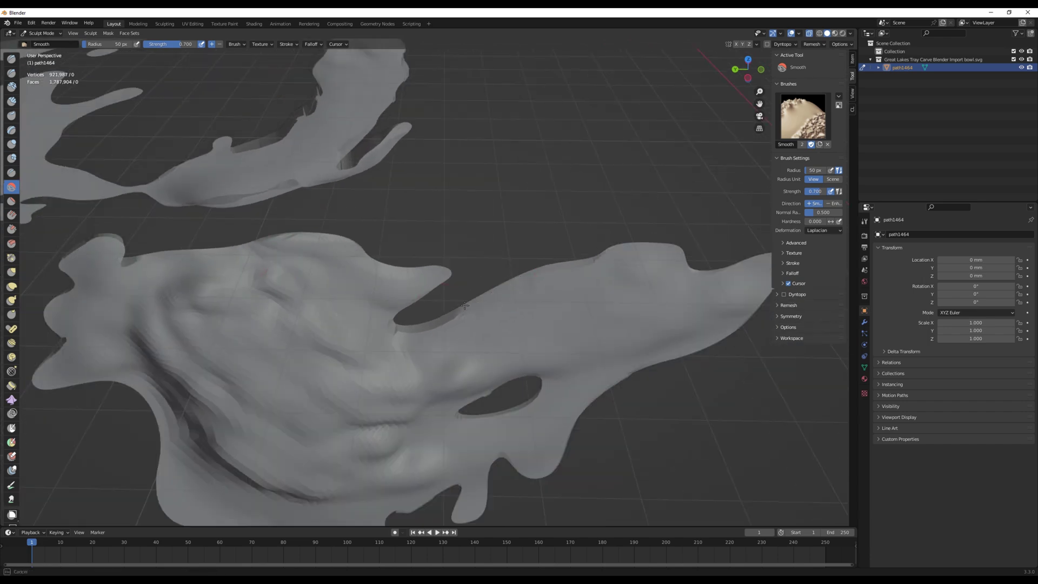
- Carve the remaining lakes into basins by alternating subtractive Draw brush strokes with the Smooth brush
key("x")
mouse_move(291, 324)
middle_mouse_down()
mouse_move(294, 282)
mouse_move(535, 164)
mouse_move(487, 228)
mouse_move(703, 195)
middle_mouse_up()
key("s")
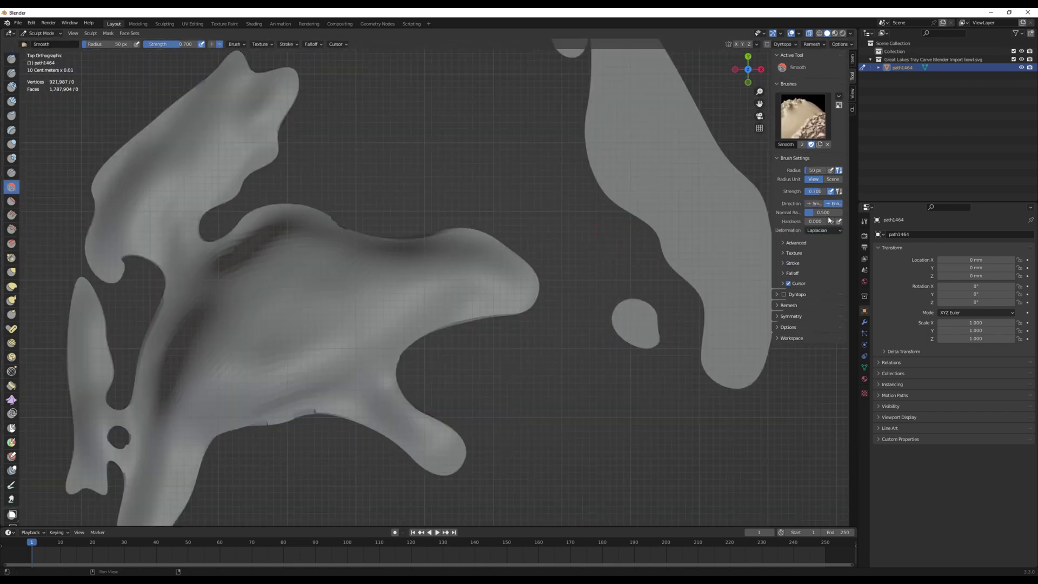
key("x")
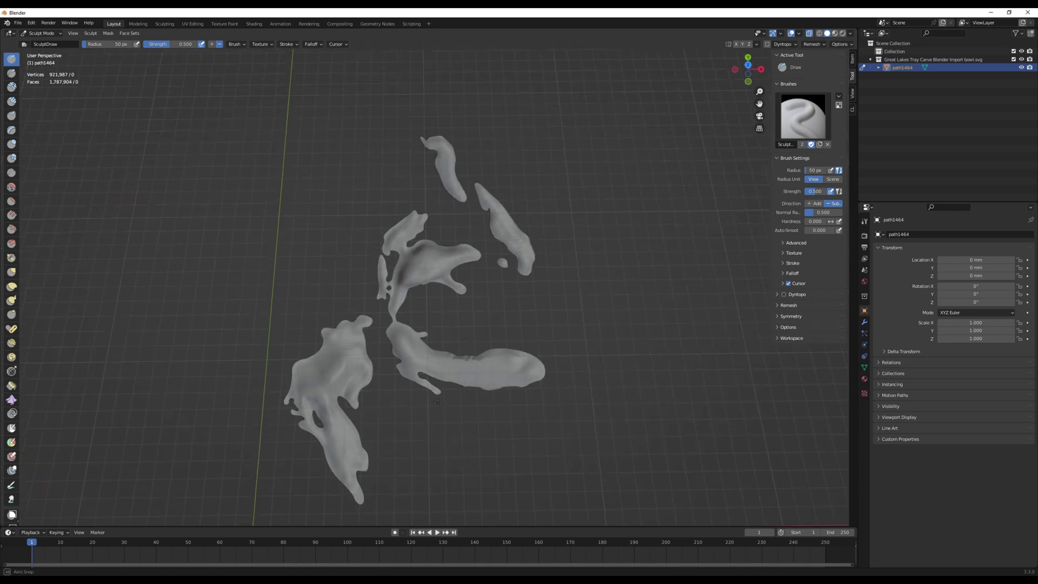
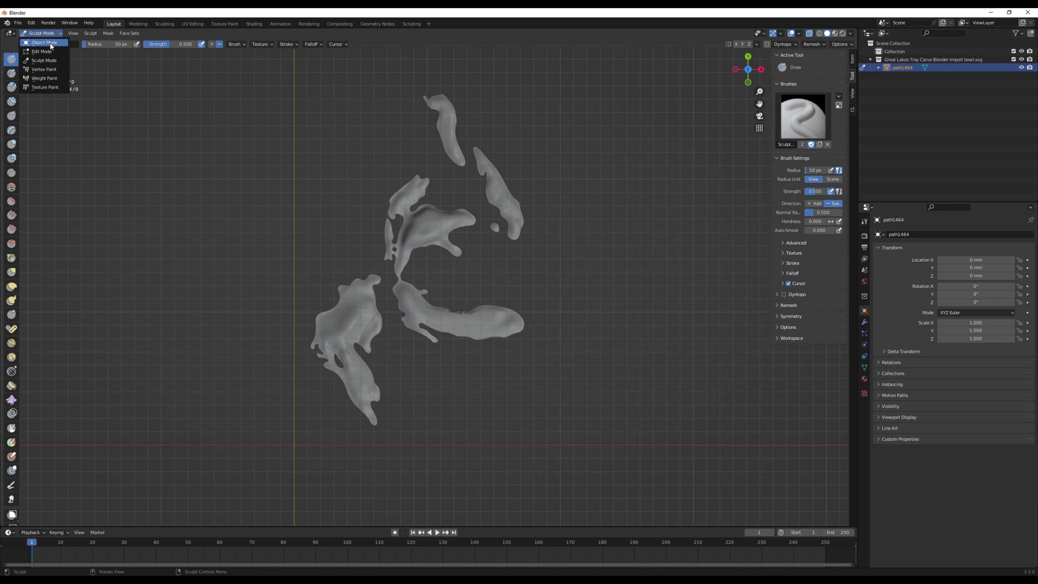
- Return to Object Mode and add a cube mesh at the origin
left_click(51, 44)
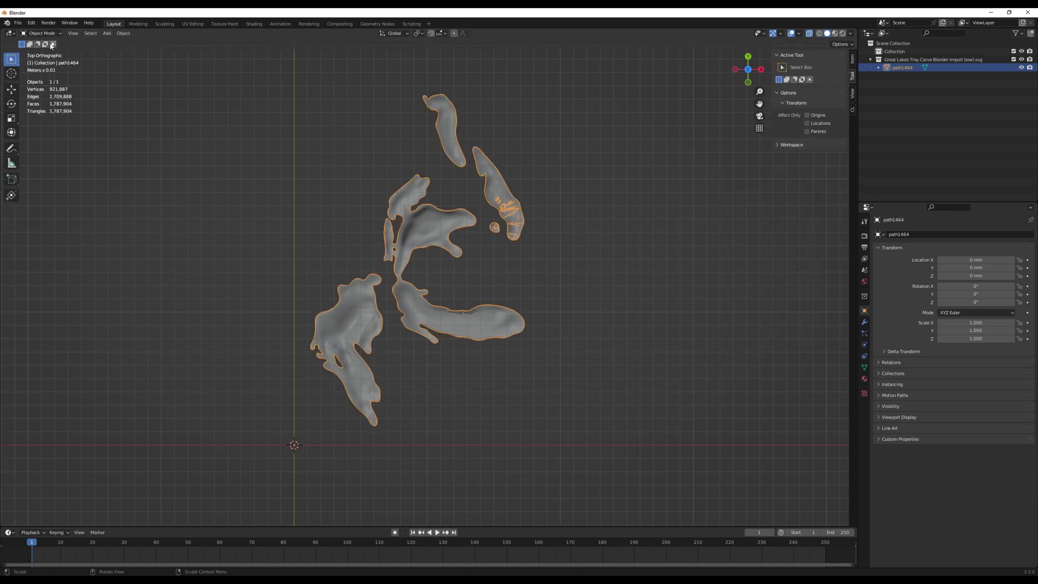
left_click(108, 33)
mouse_move(130, 42)
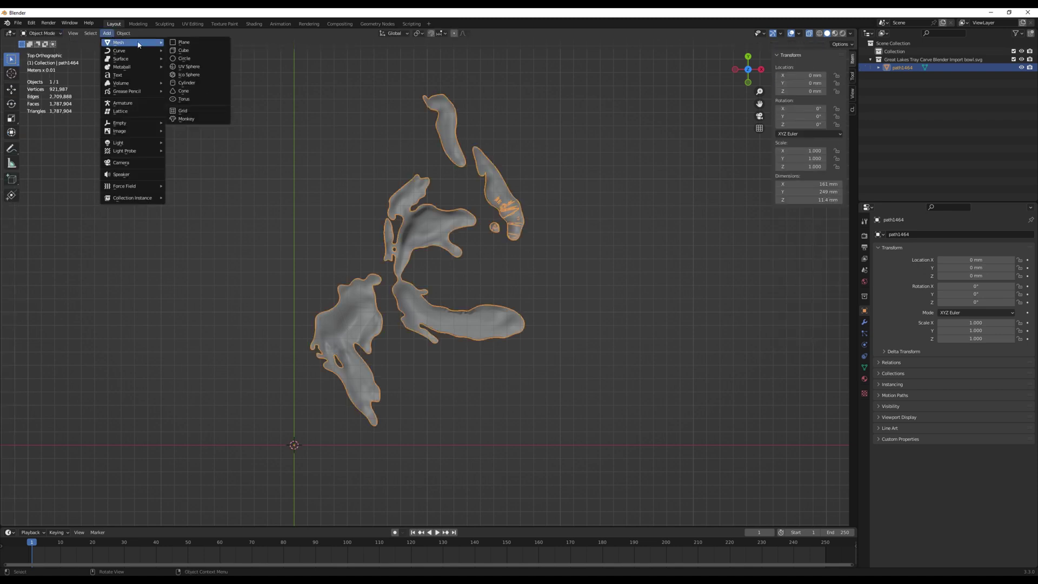
left_click(194, 50)
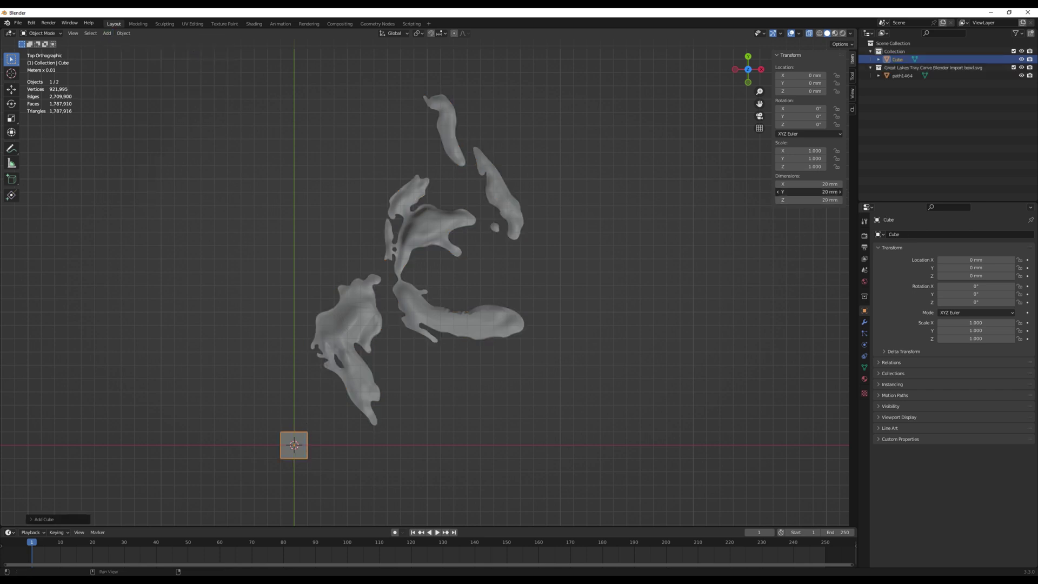
- Set the cube's dimensions to 185 mm in X and 330 mm in Y
left_click_drag(811, 192, 817, 192)
left_click(820, 192)
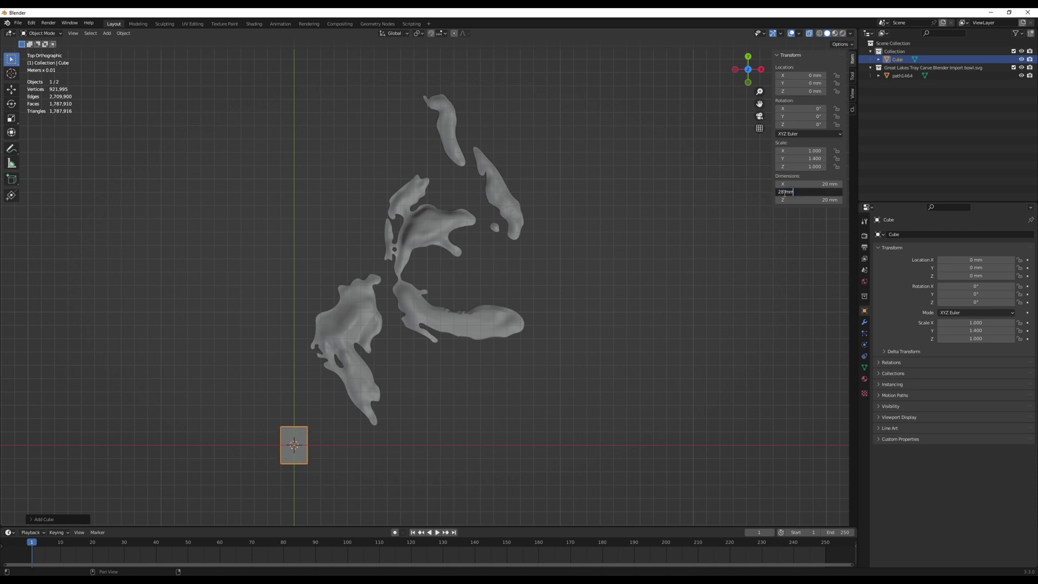
key("BackSpace")
key("BackSpace")
type("330")
left_click(825, 184)
type("185")
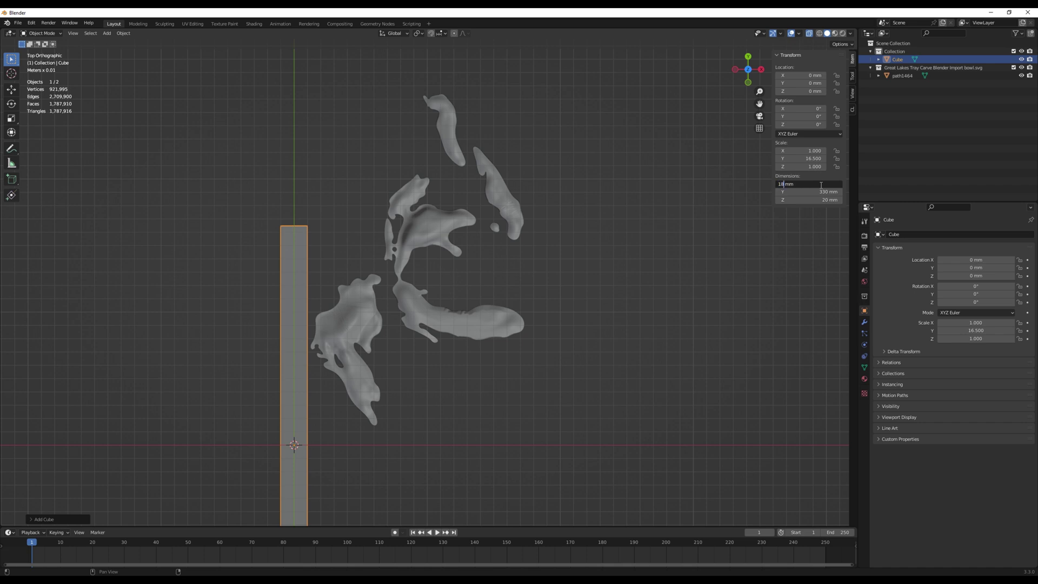
key("Return")
- Place the cube at X 92.5 mm, Y 165 mm and Z -10 mm so it surrounds the lakes
middle_click_drag(286, 406, 400, 239, "shift")
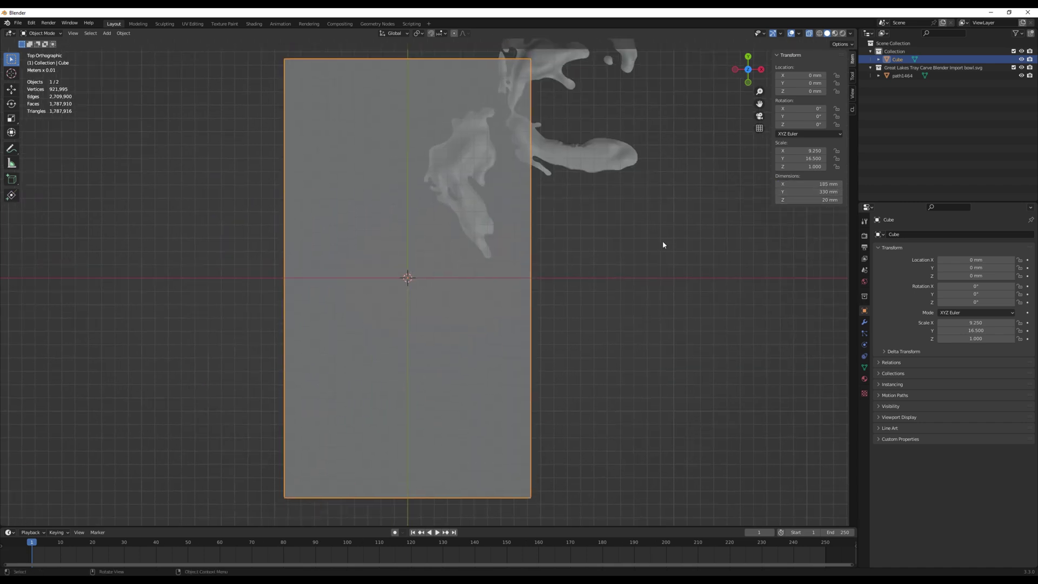
left_click(806, 75)
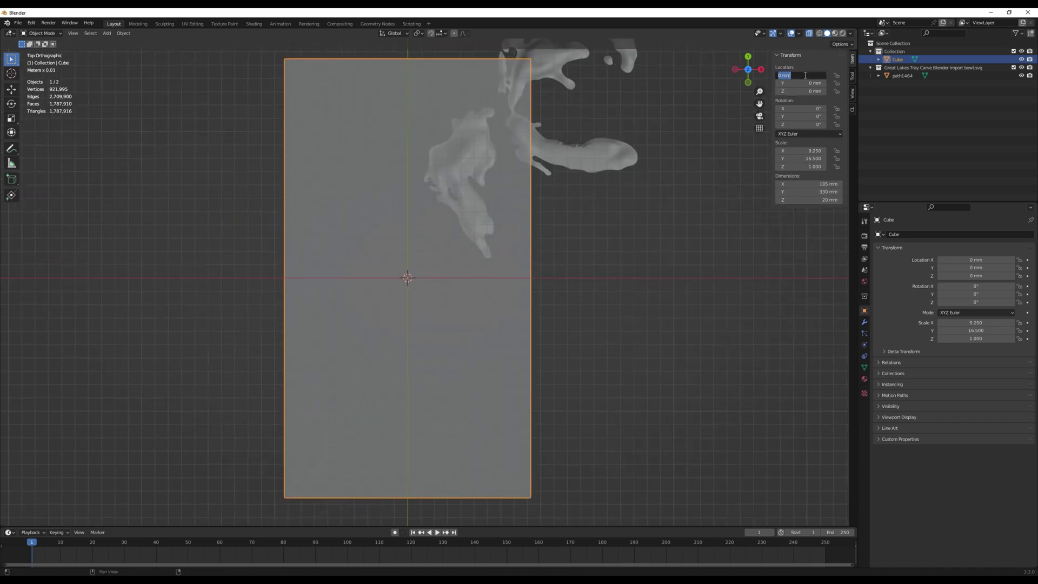
type("92.5")
key("Return")
left_click(811, 84)
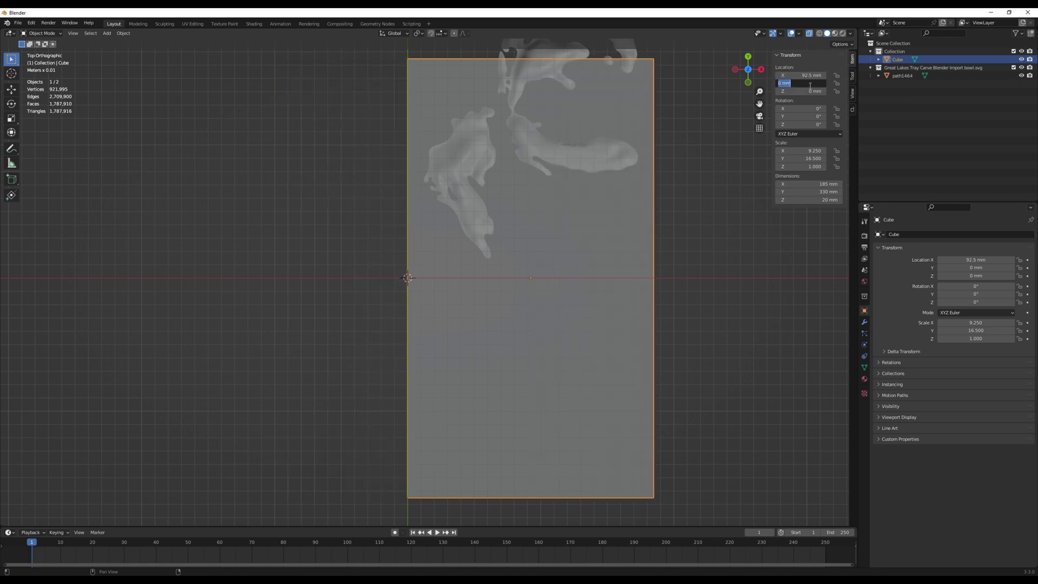
type("165")
key("Return")
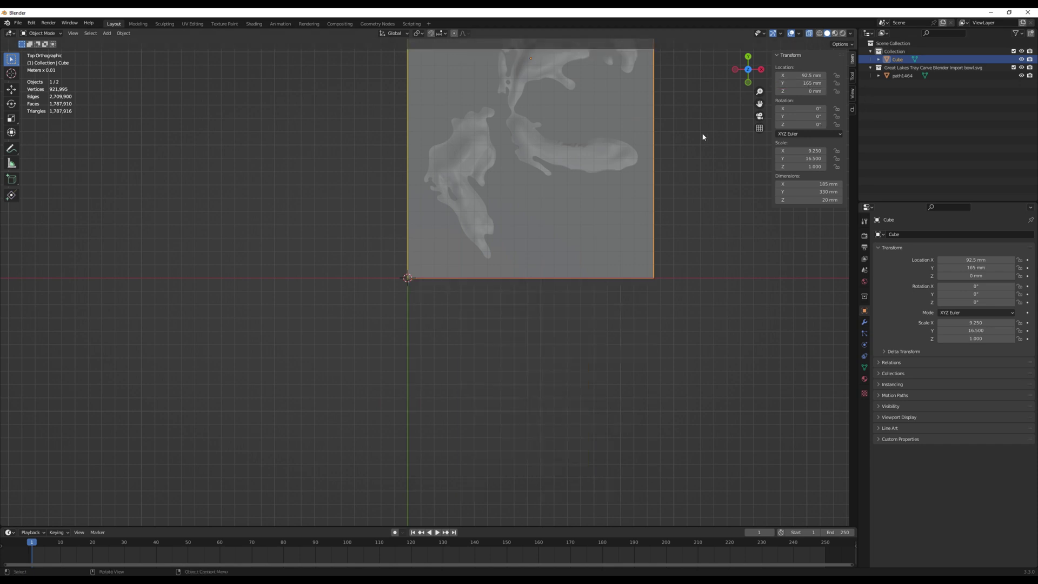
key("KP_Decimal")
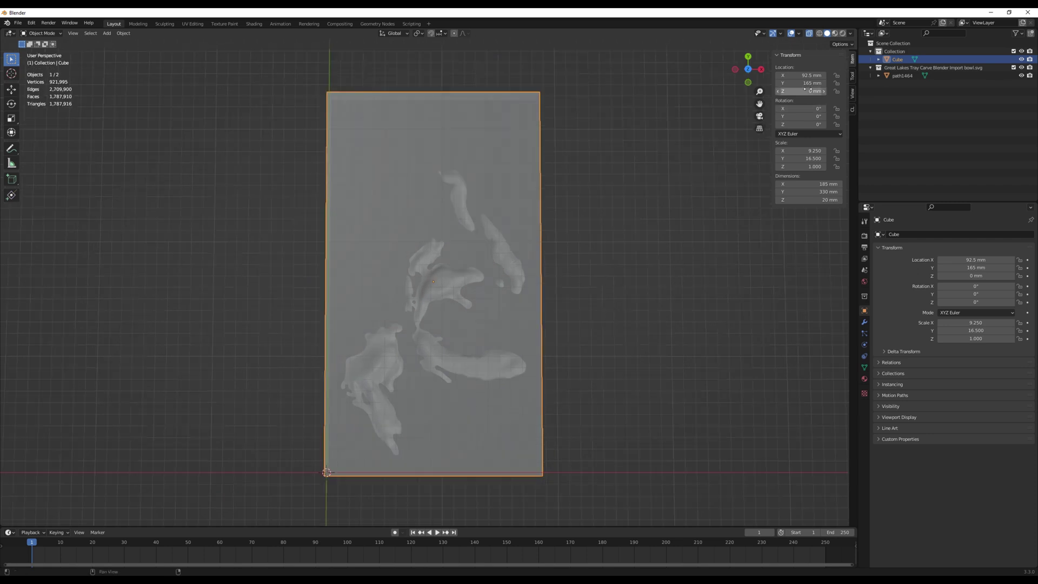
left_click(809, 90)
key("BackSpace")
type("-10")
key("Return")
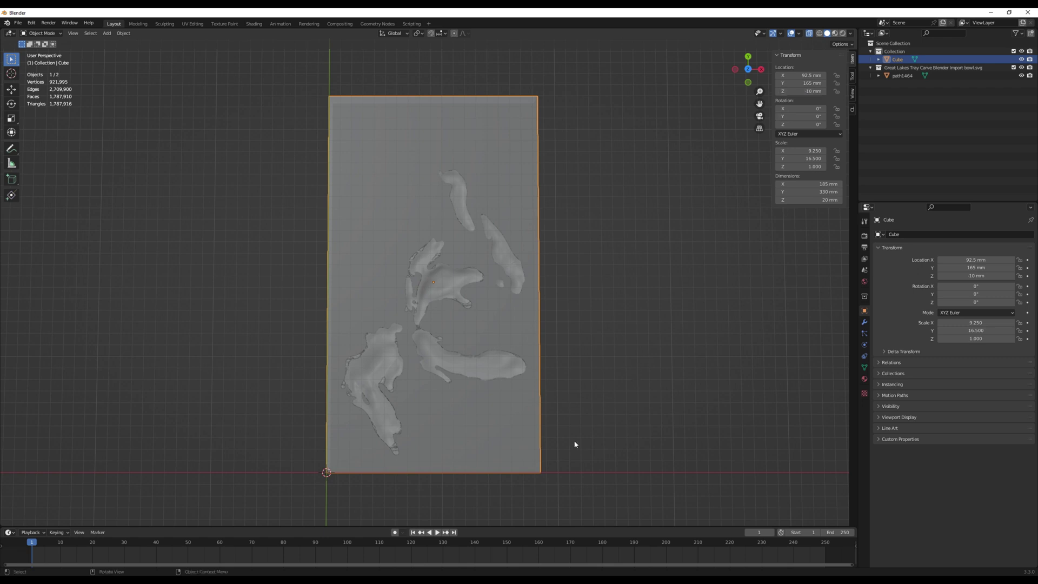
- In top view, import the Great Lakes Tray Carve Blender Import bowl SVG again and hide the sculpted lakes collection
middle_click_drag(575, 444, 754, 91)
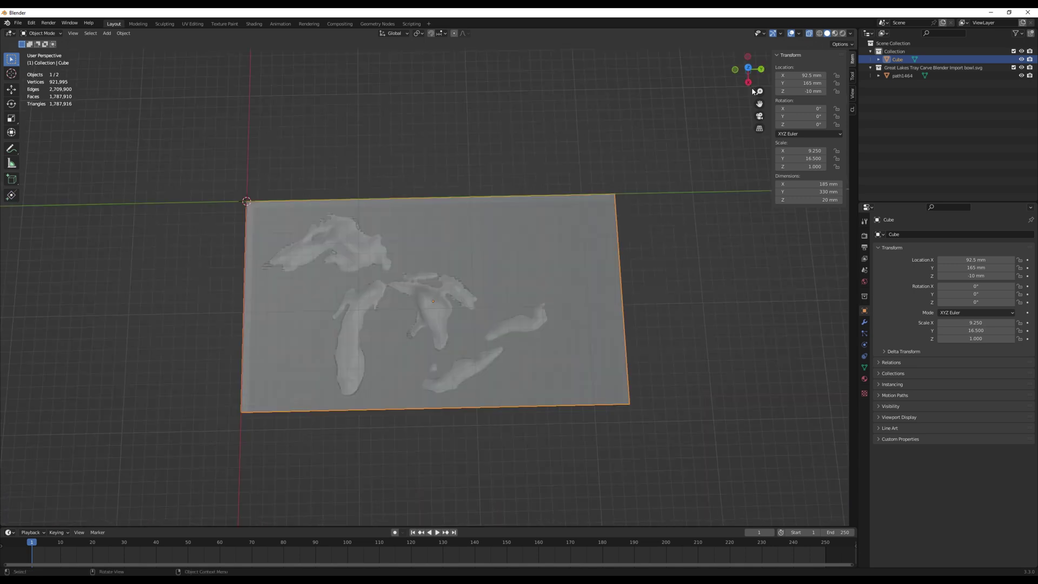
left_click(748, 67)
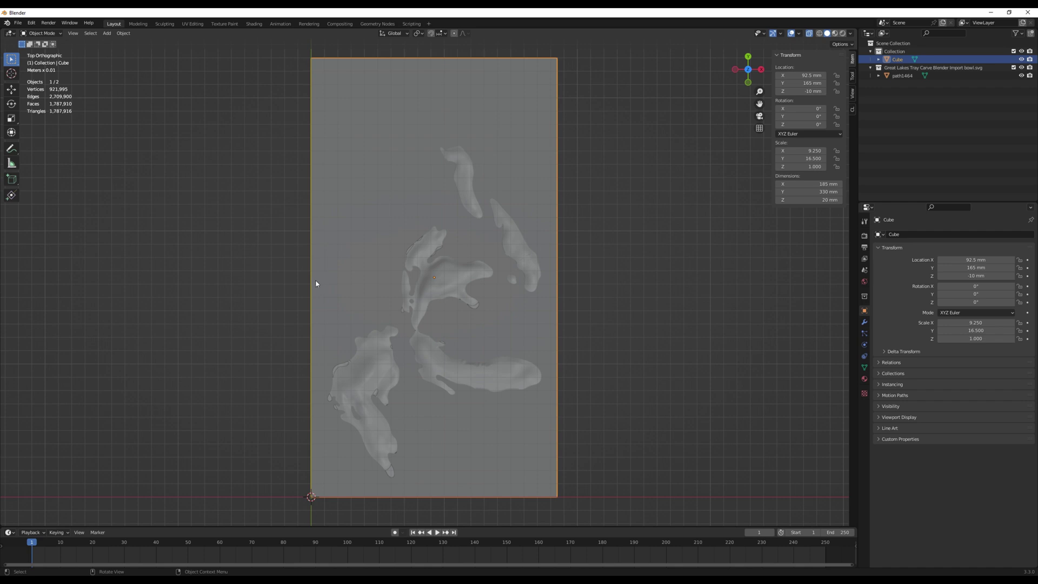
left_click(17, 23)
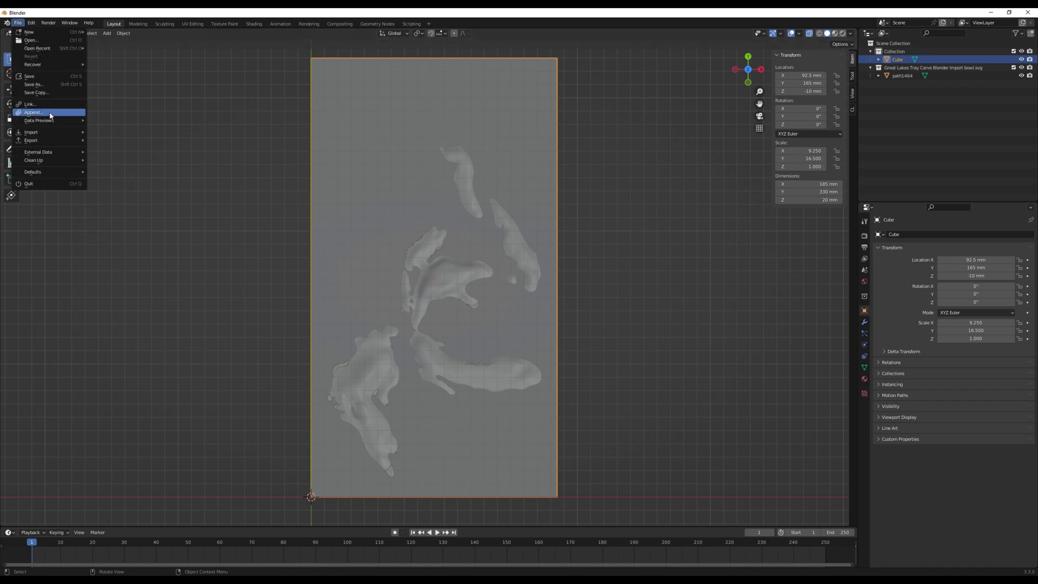
mouse_move(50, 134)
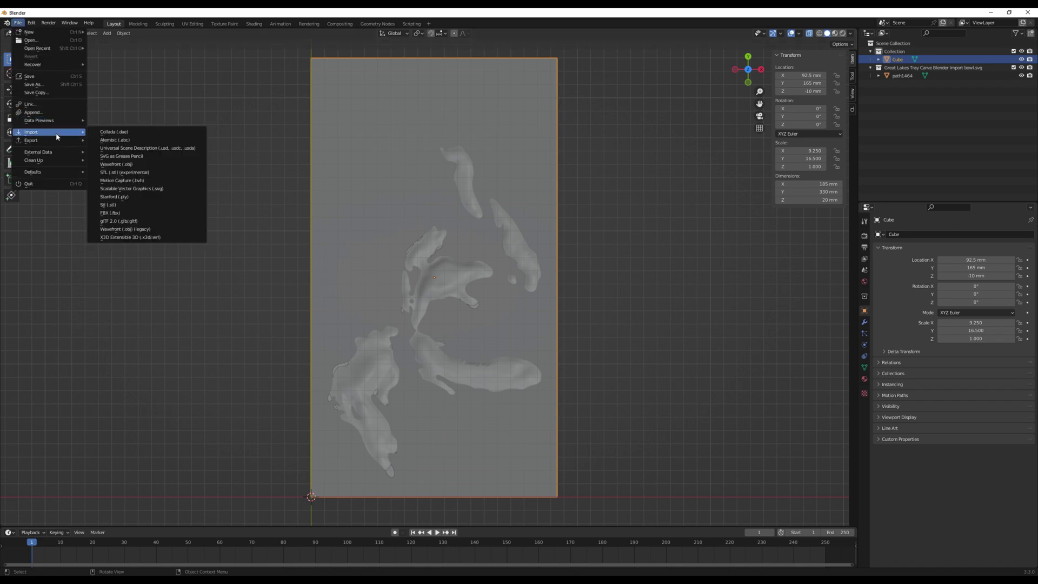
left_click(139, 189)
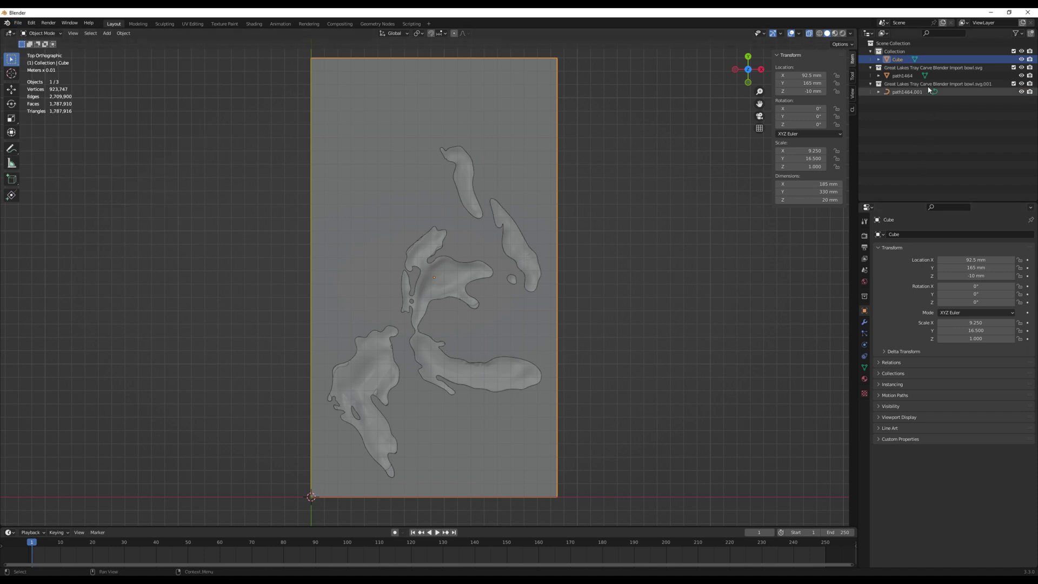
left_click(1022, 68)
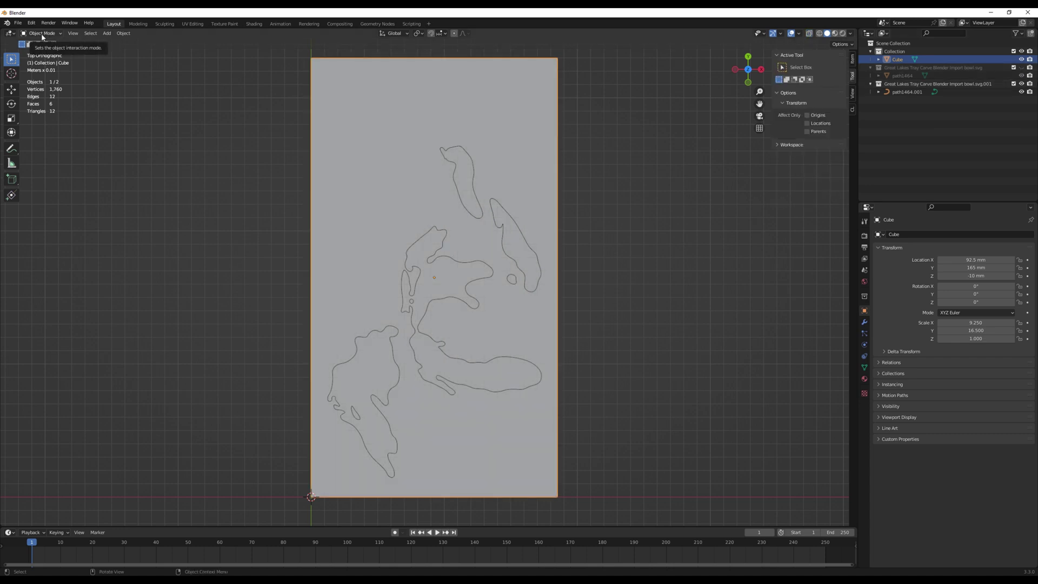
- Put the cube in Edit Mode and cut the imported path1464.001 outline into it with Knife Project
left_click(43, 33)
left_click(44, 53)
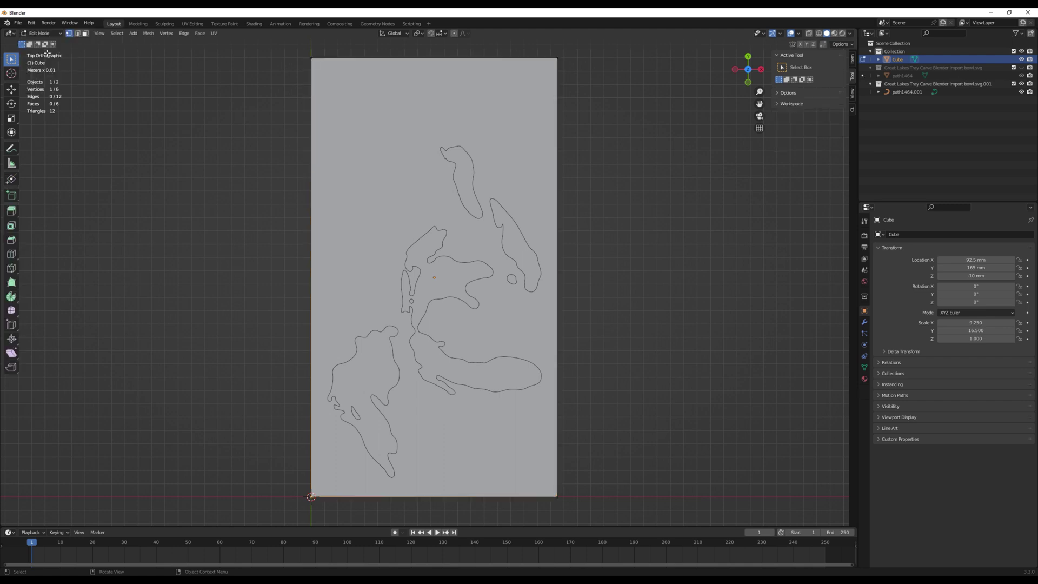
left_click(913, 92)
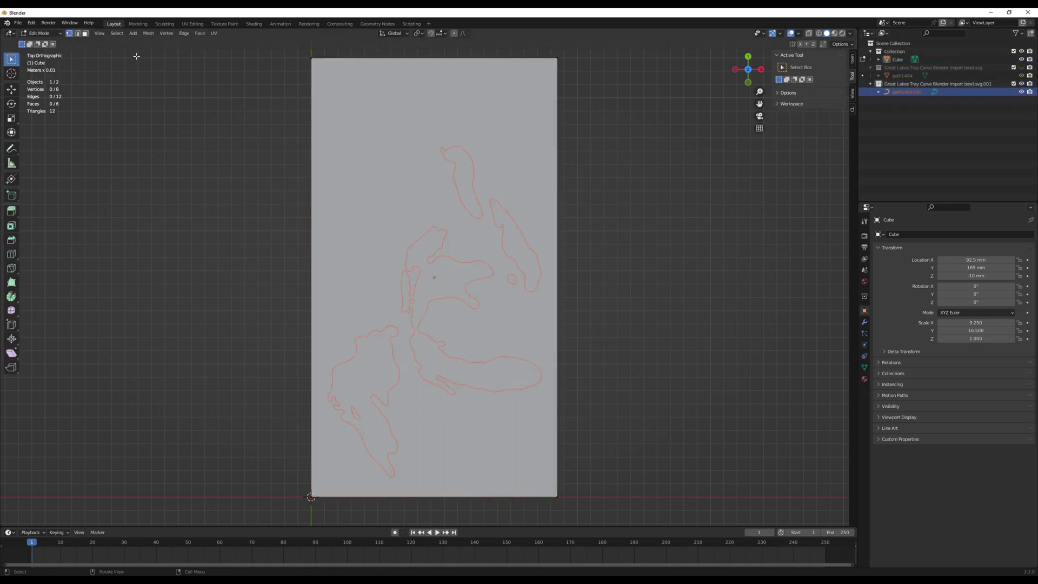
left_click(148, 33)
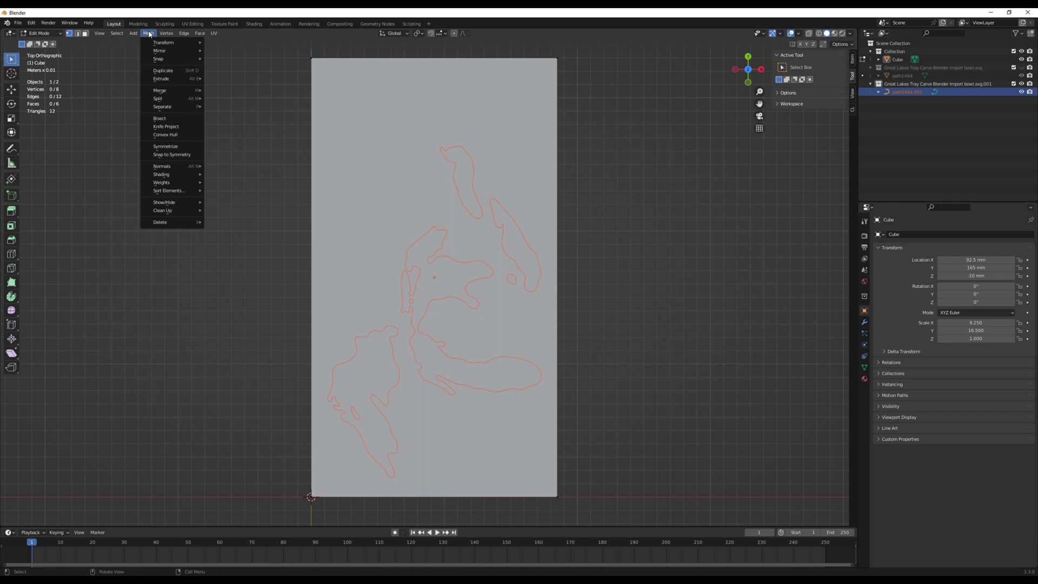
left_click(171, 127)
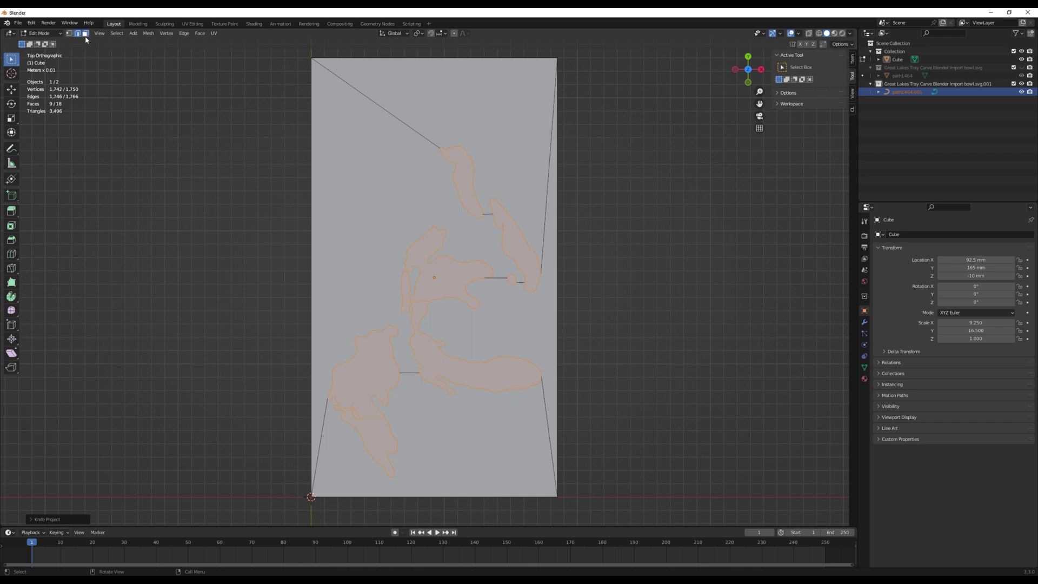
- Delete the lake-shaped faces cut into the cube's top surface, including the small round lake, using face selection
left_click(370, 376)
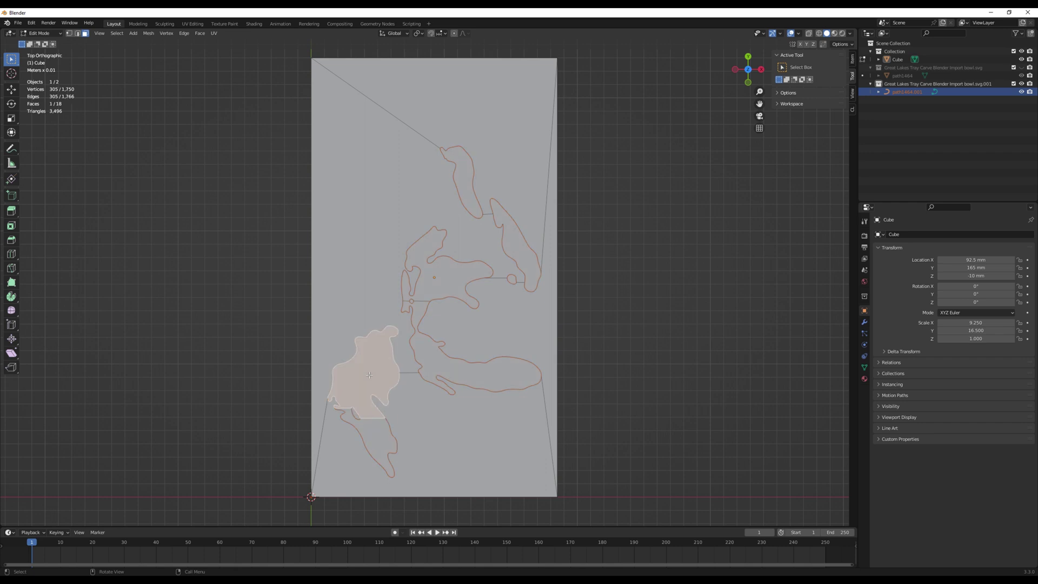
key("x")
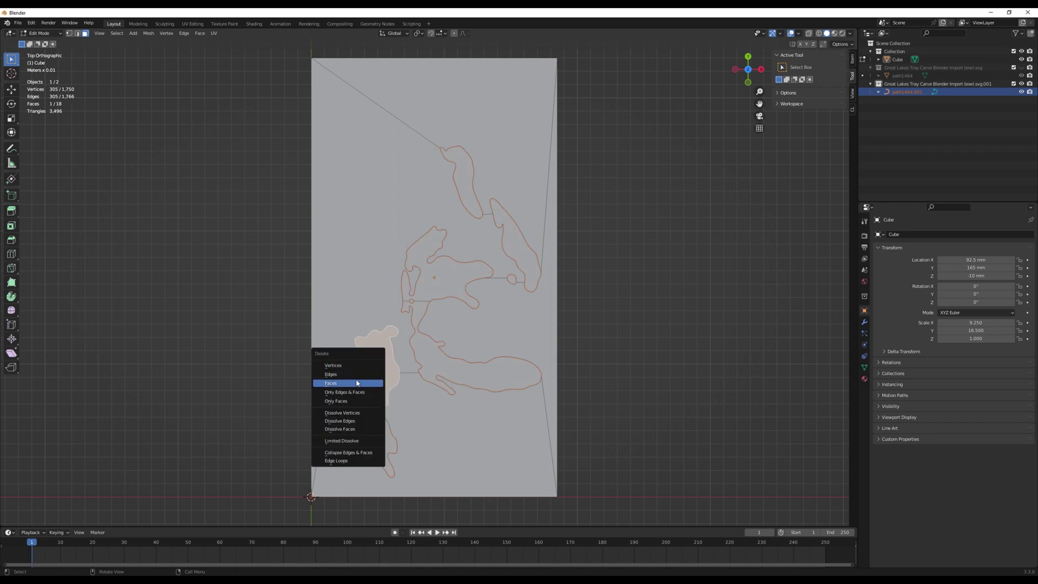
left_click(356, 388)
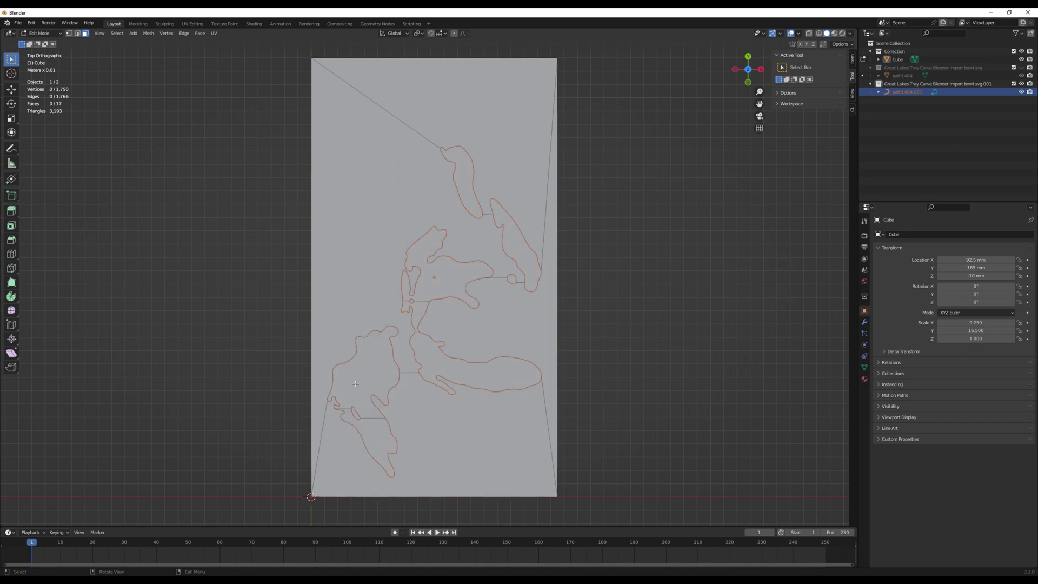
left_click(370, 434)
key("x")
left_click(364, 433)
left_click(442, 372)
key("x")
left_click(442, 384)
left_click(442, 299)
key("x")
left_click(442, 299)
left_click(518, 258)
key("x")
left_click(518, 258)
left_click(470, 195)
key("x")
left_click(469, 194)
left_click(512, 280)
key("x")
left_click(512, 280)
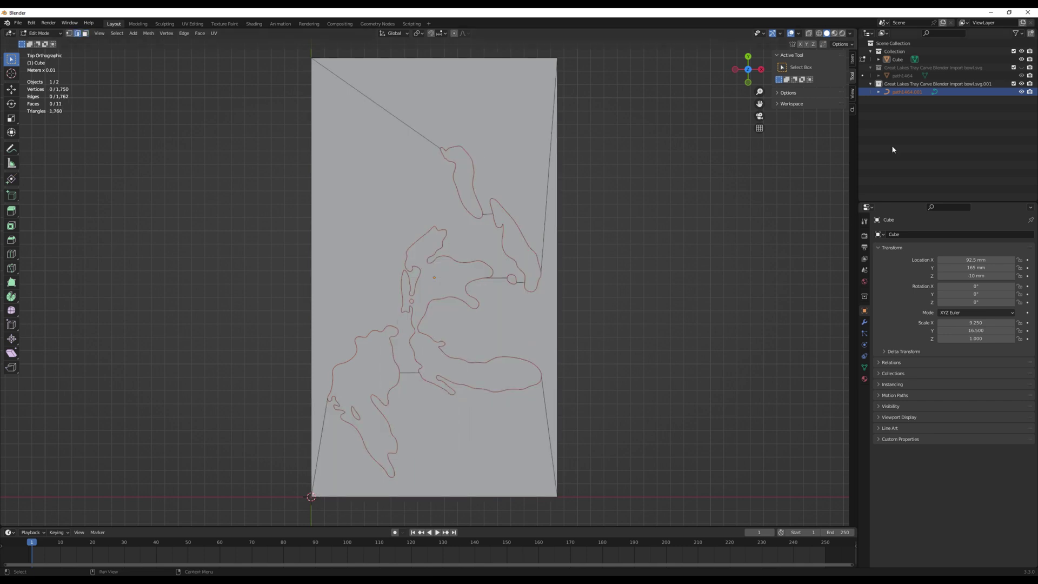
- Show the sculpted lakes collection again, check its fit in the block's openings, and export the model
left_click(1022, 68)
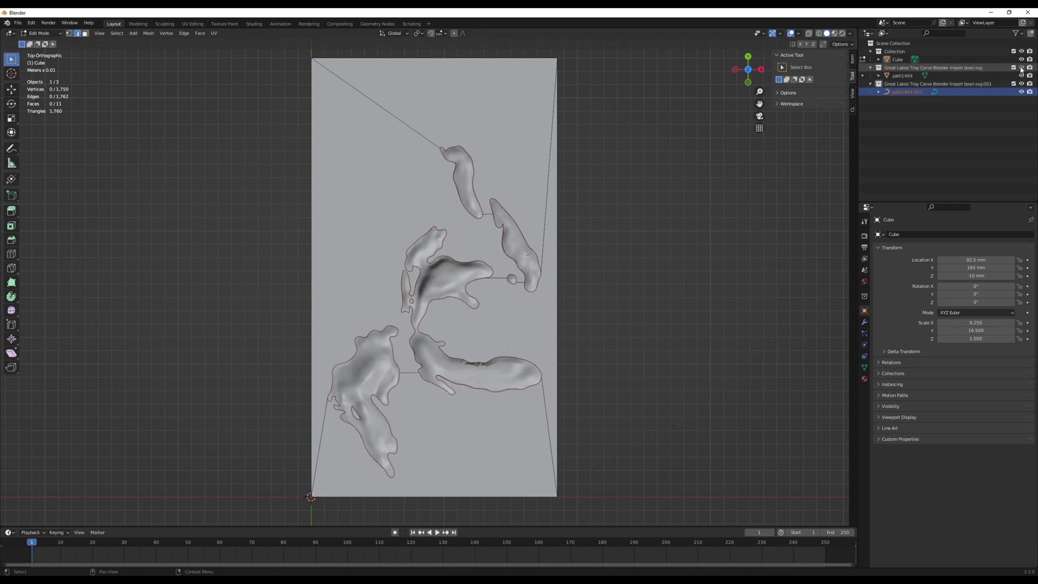
middle_click_drag(587, 409, 557, 428)
left_click(19, 23)
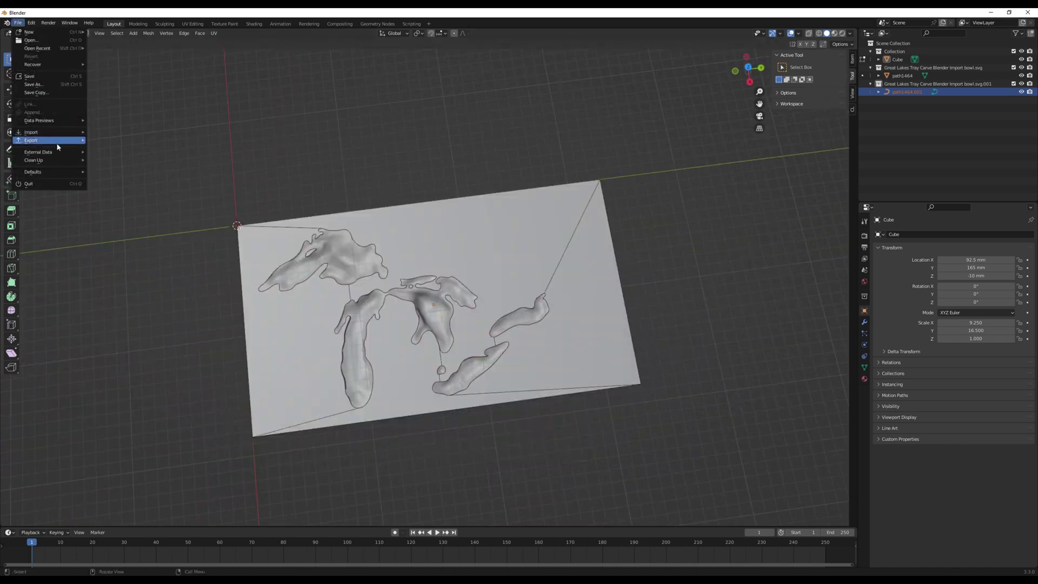
mouse_move(58, 145)
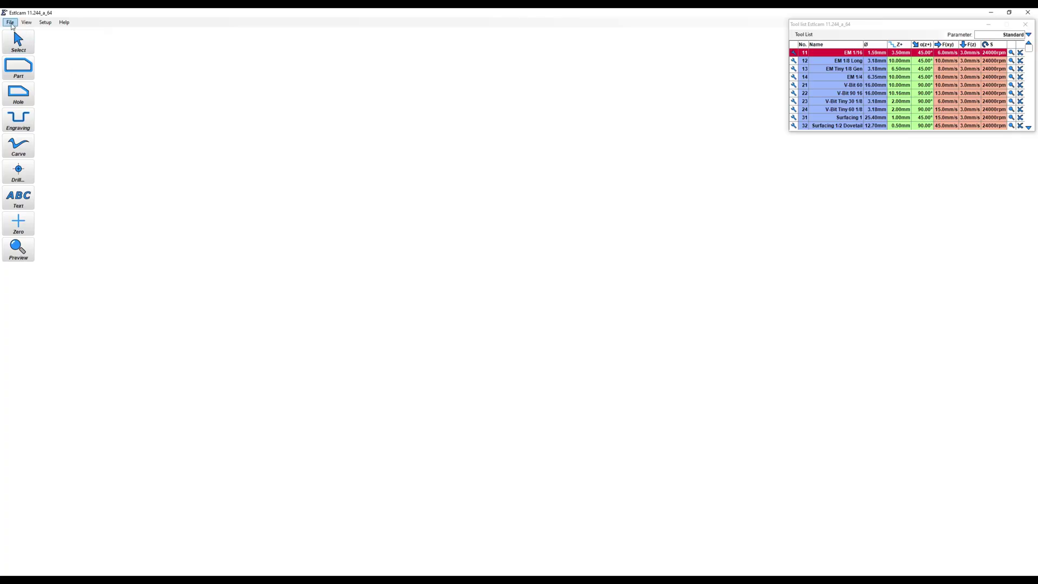
- Switch to Estlcam, open the Great Lakes Bowl Sculpt.stl model, and choose free machining
left_click(10, 22)
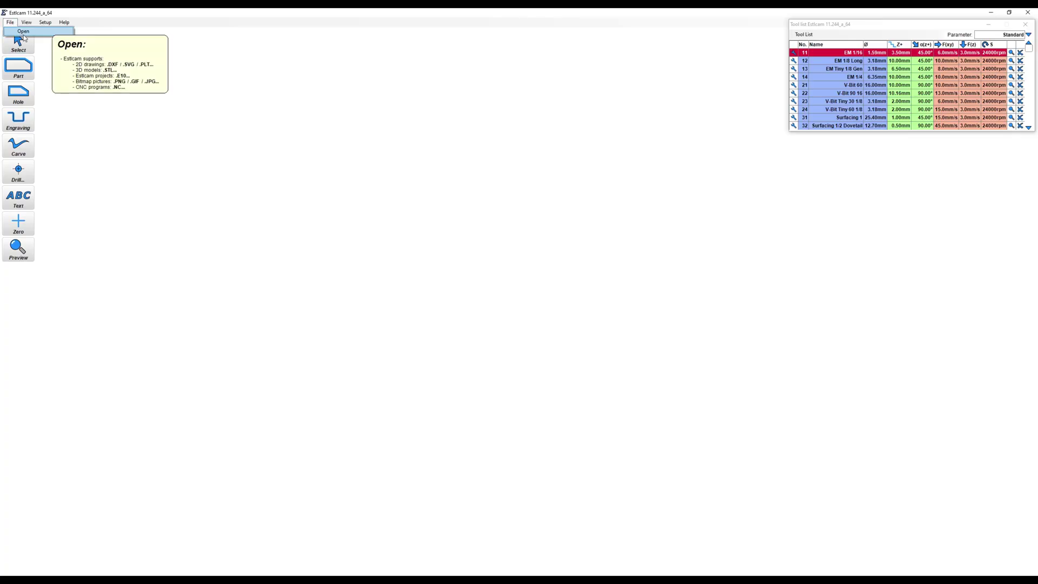
left_click(23, 32)
left_click(70, 88)
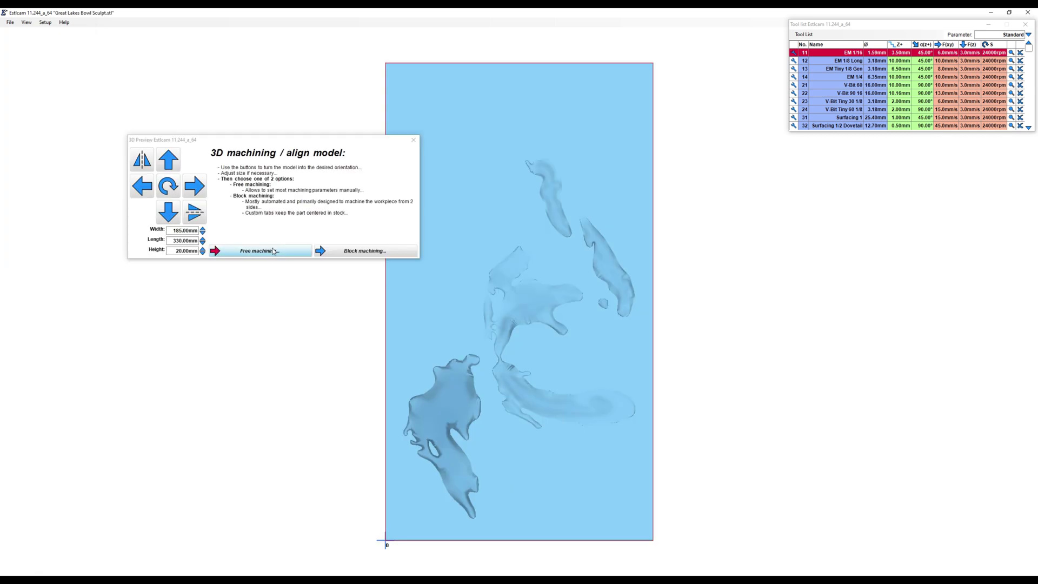
left_click(273, 251)
key("Return")
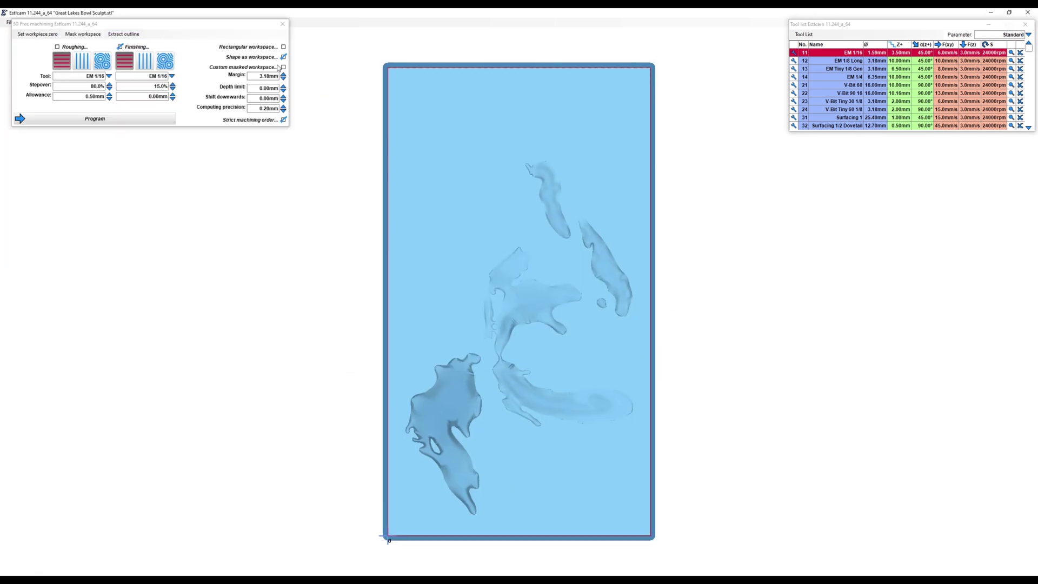
- Create a new workspace mask from the Great Lakes Tray Carve 185 height - Bowl.dxf drawing, using millimetres as the length unit
left_click(86, 35)
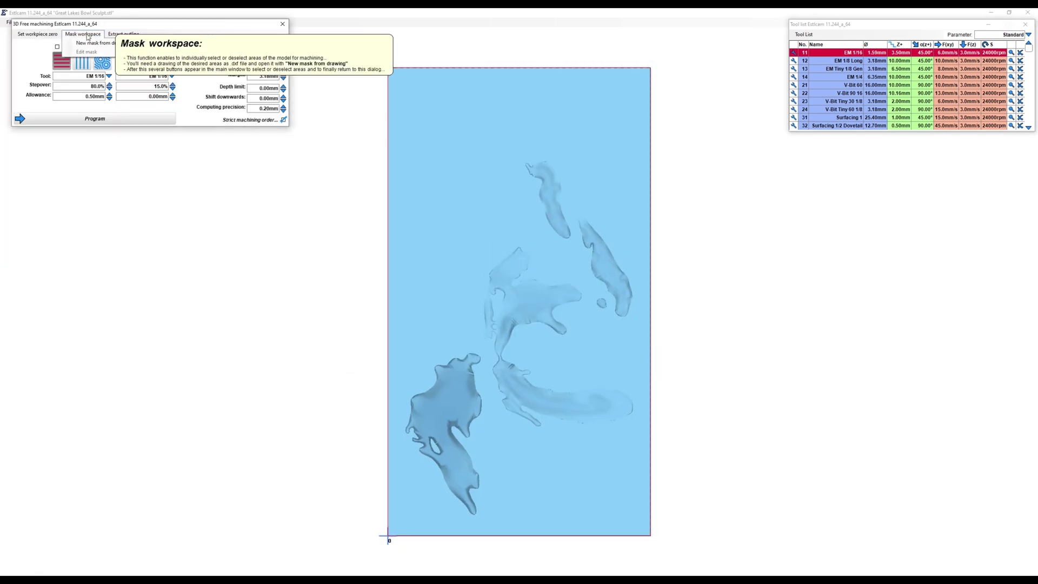
left_click(94, 42)
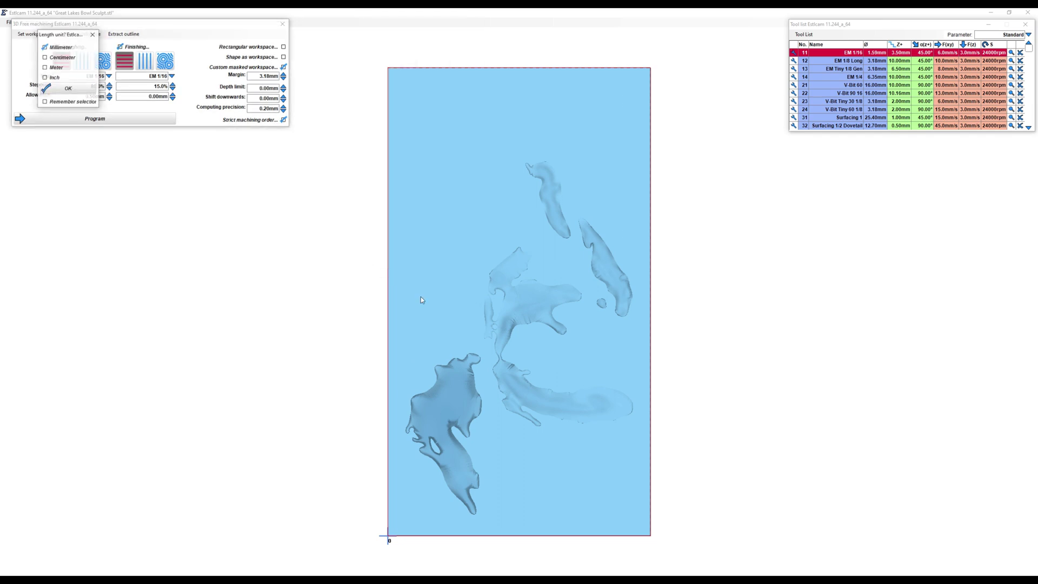
left_click(65, 89)
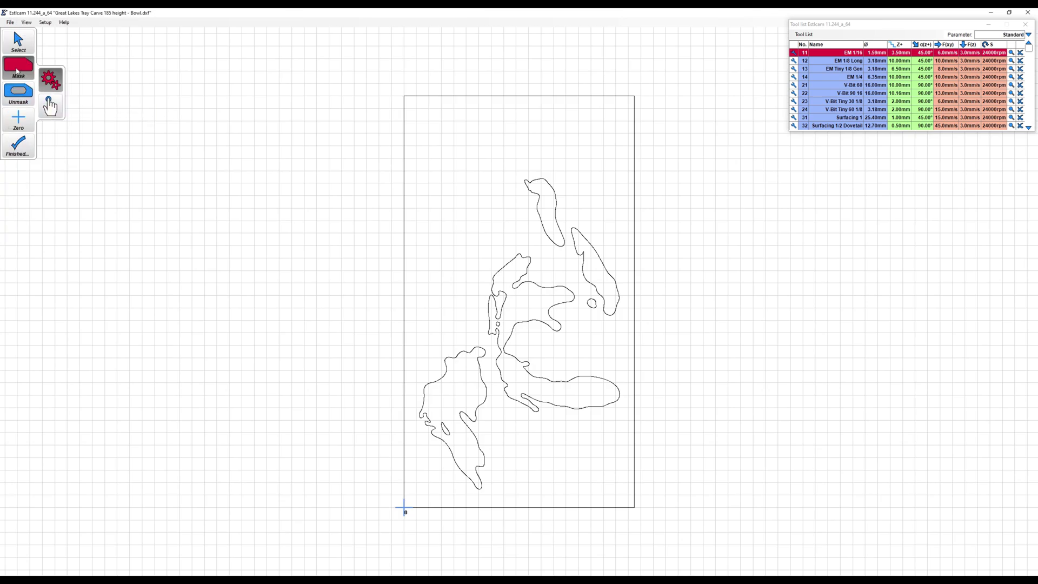
- Mask all the lake outlines, including the small round lake, and unmask the islands inside them
left_click(457, 373)
left_click(529, 277)
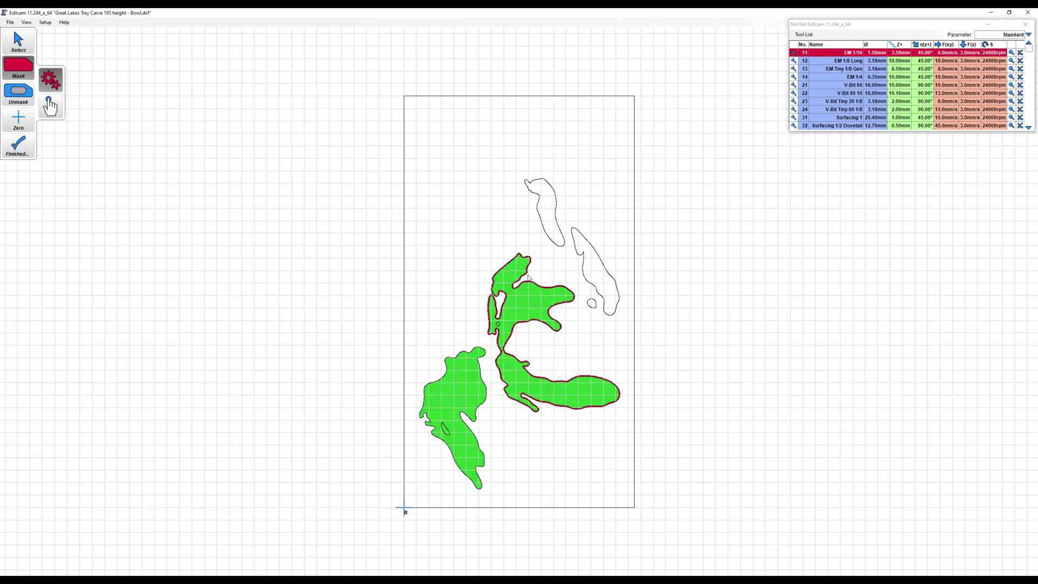
left_click(542, 227)
left_click(594, 270)
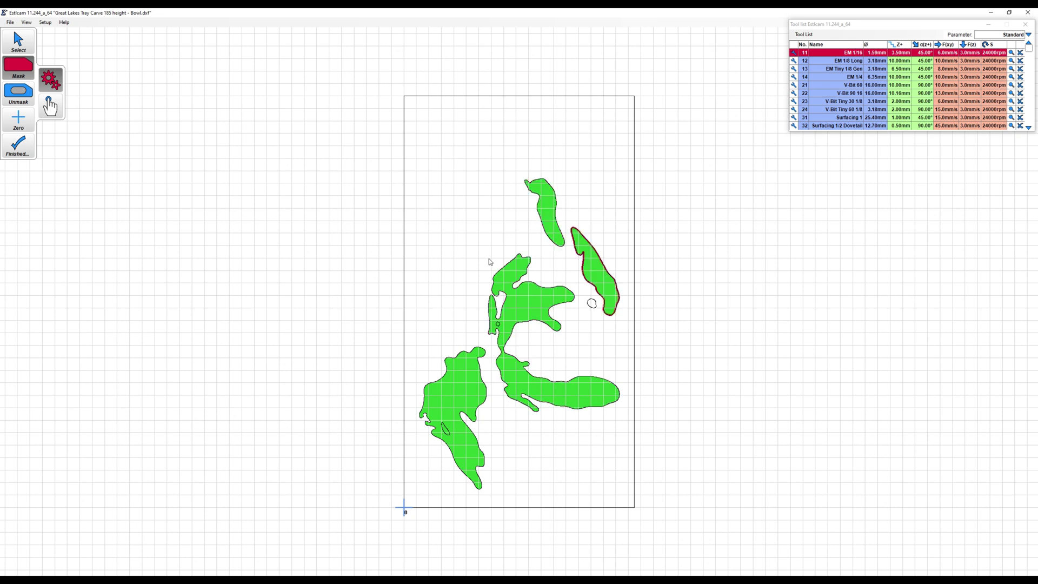
left_click(592, 303)
left_click(20, 93)
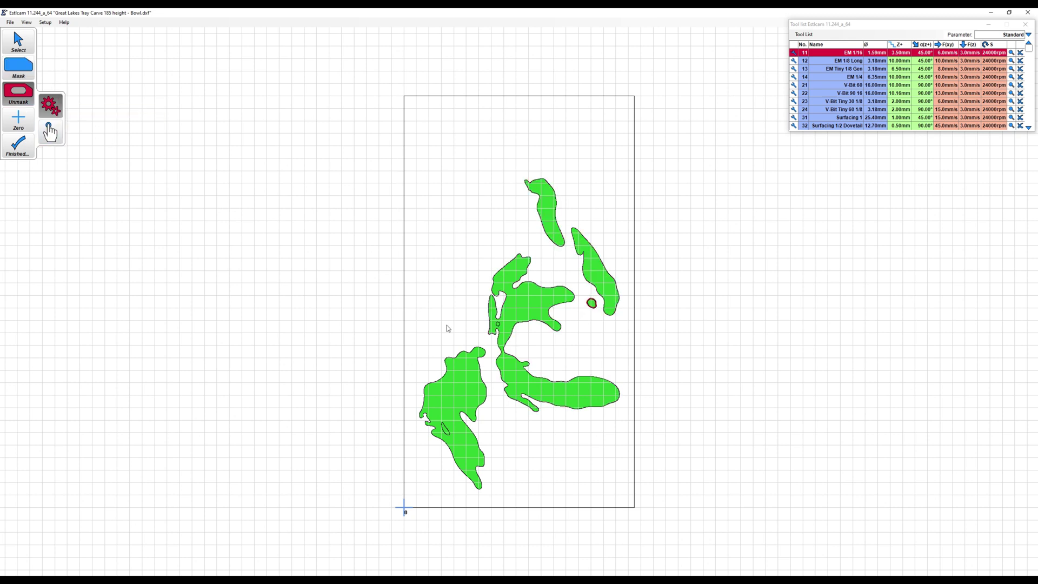
left_click(445, 428)
- Set the mask origin at the tray rectangle's lower-right corner, finish the mask, and place the workpiece zero at the same corner
left_click(14, 125)
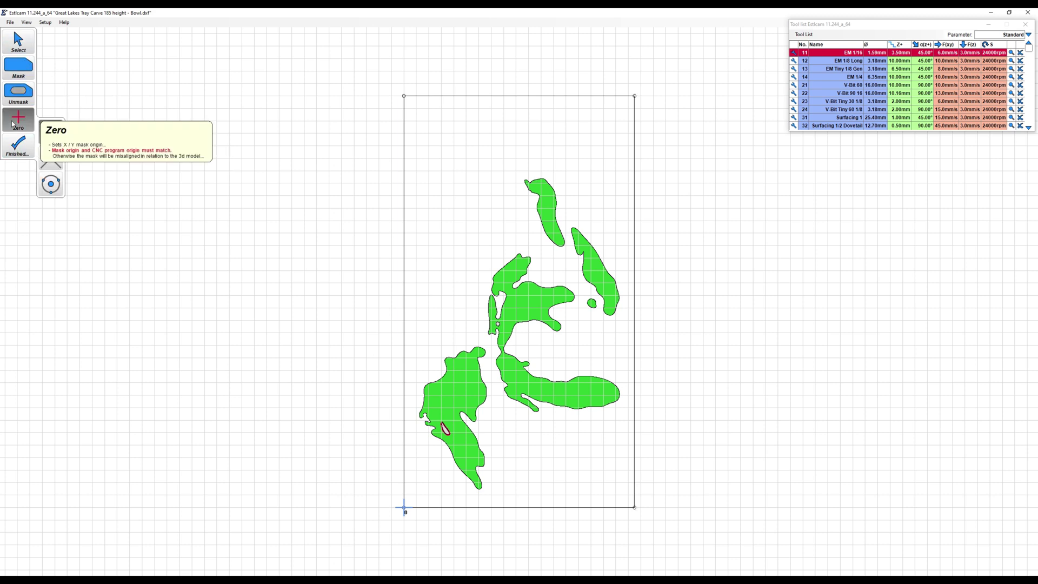
left_click(635, 507)
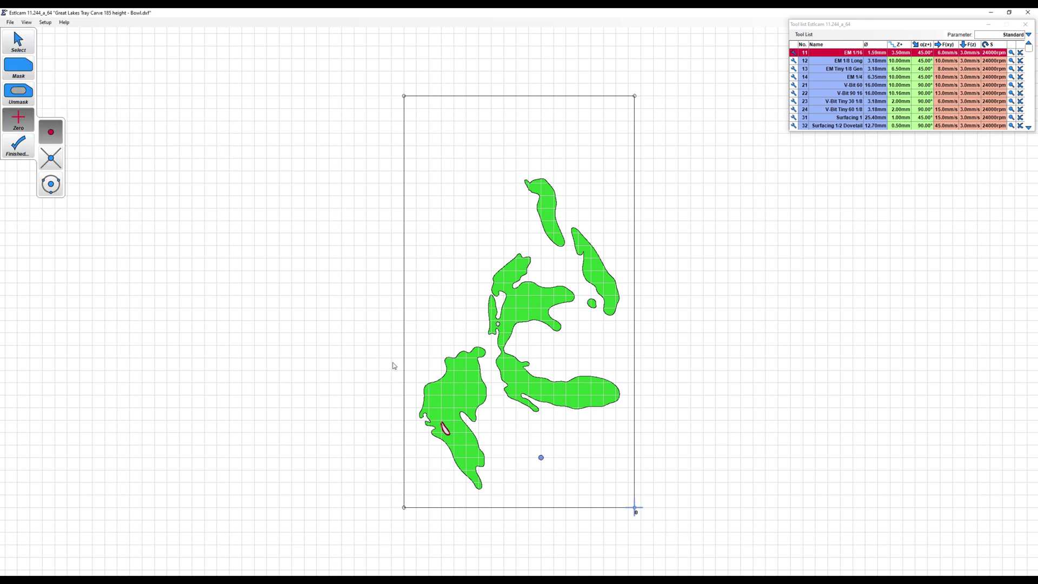
left_click(22, 150)
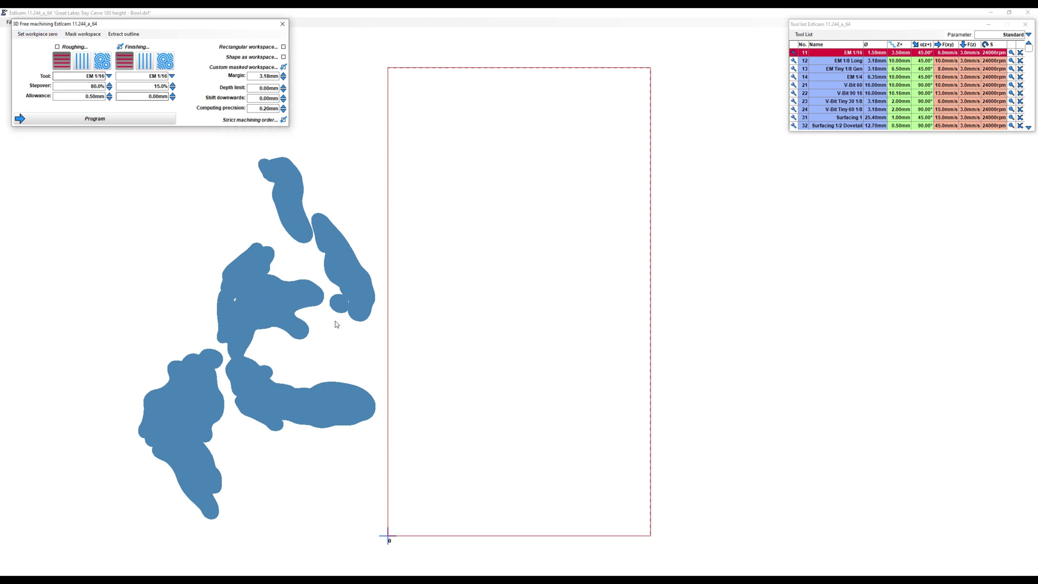
left_click(49, 34)
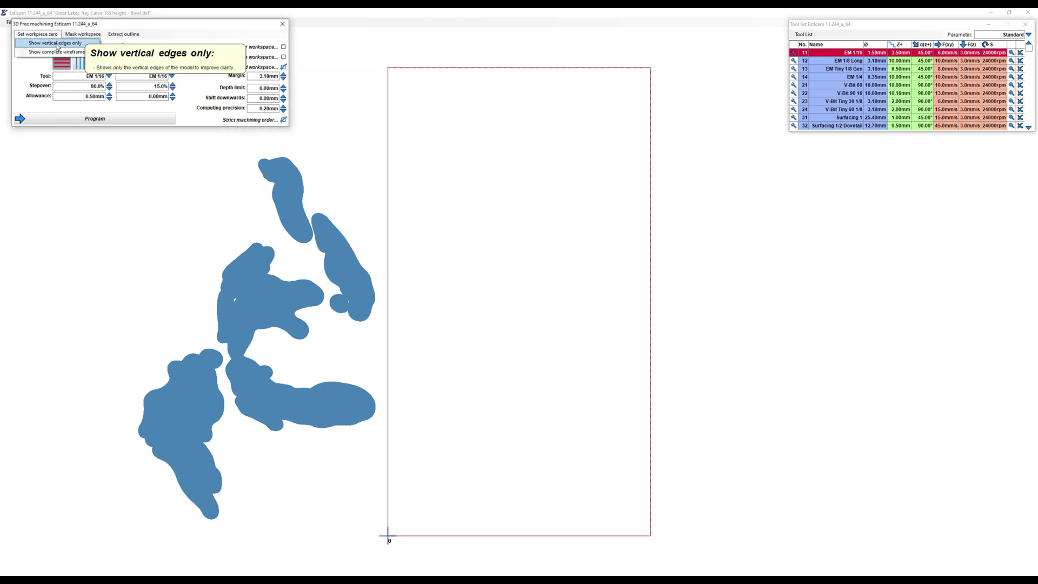
left_click(57, 52)
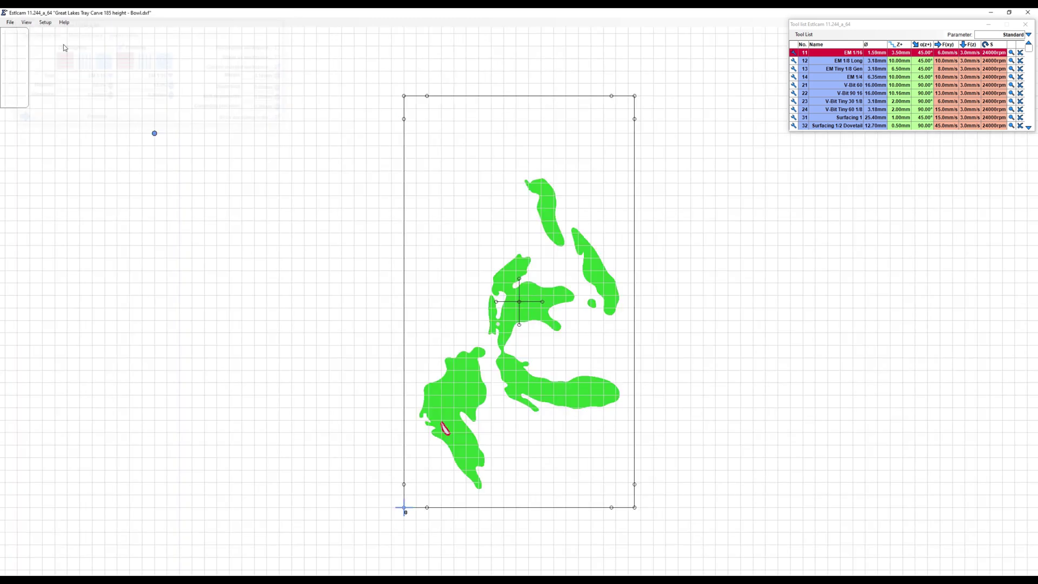
left_click(636, 509)
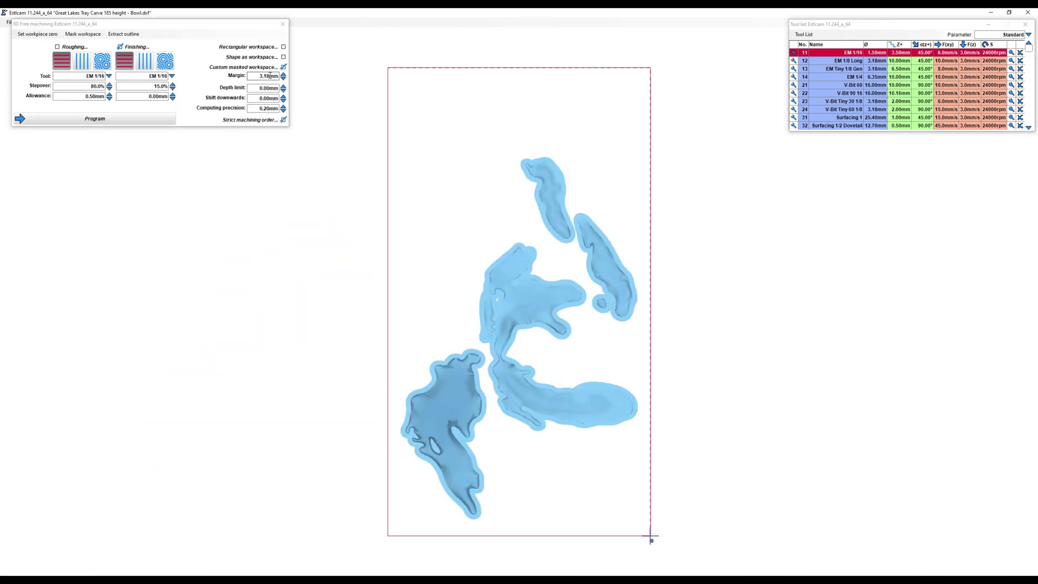
- Set the masked workspace margin to 0 mm and enable roughing with the EM 1/4 tool
double_click(264, 76)
type("0")
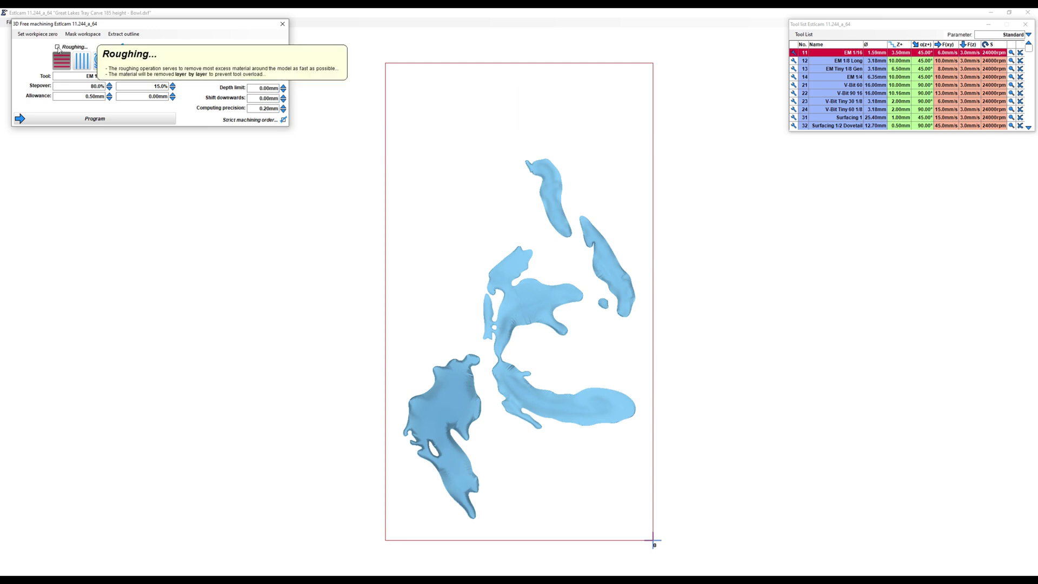
left_click(105, 75)
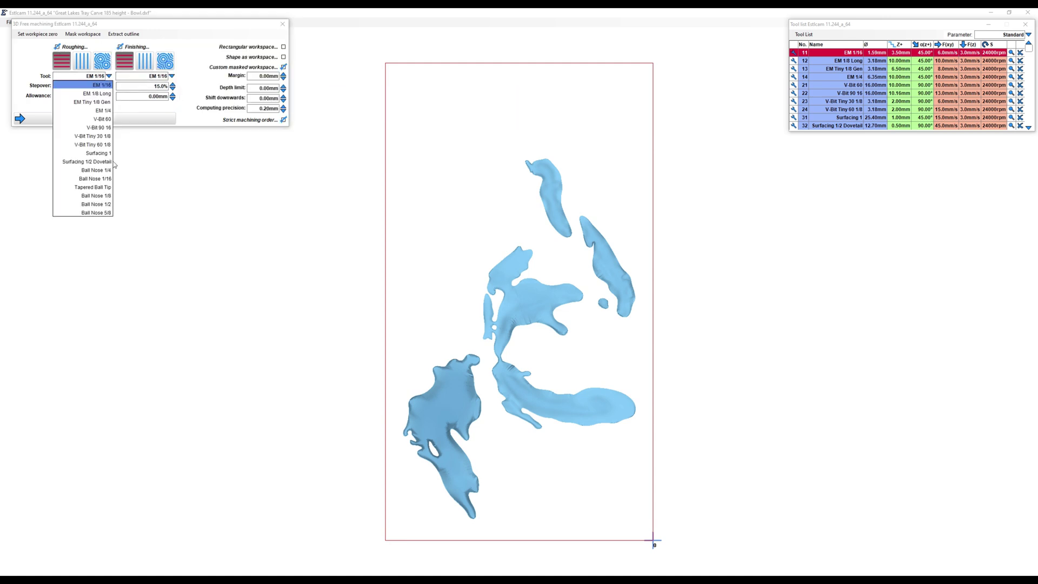
left_click(99, 111)
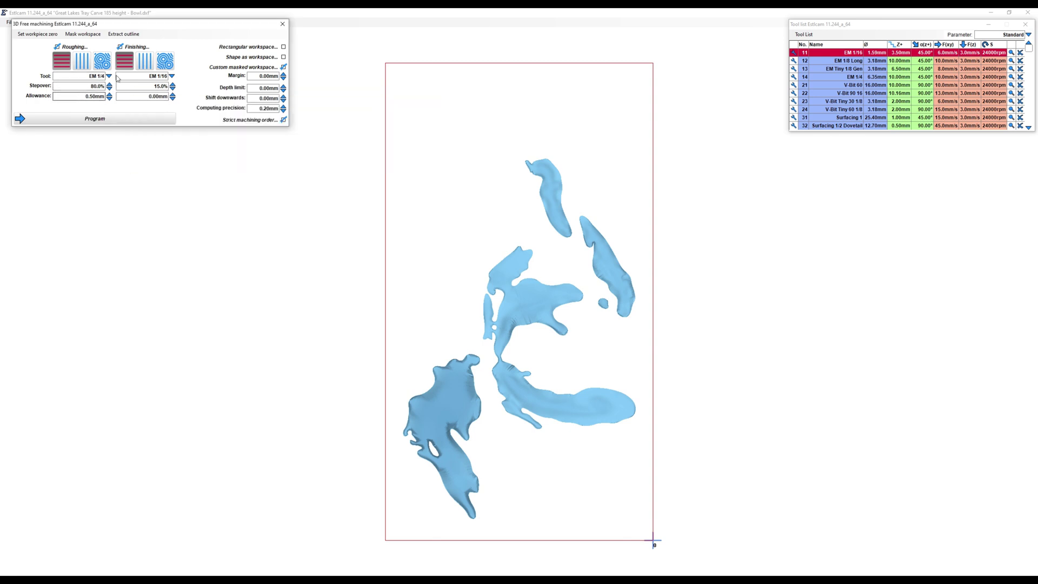
- Set finishing to the Ball Nose 1/8 tool with a 5% stepover and calculate the program, declining the deeper cut
left_click(120, 47)
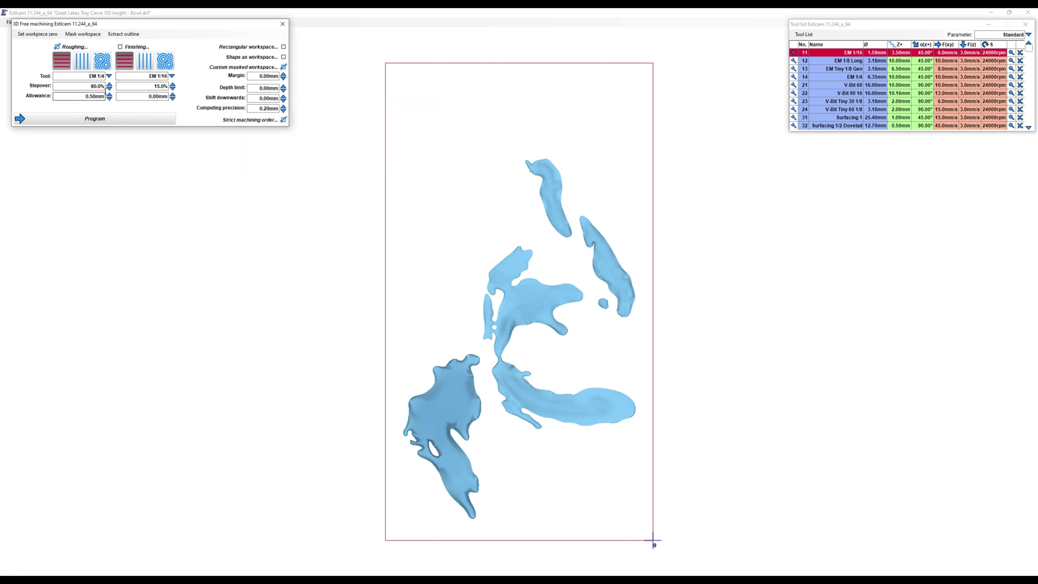
left_click(120, 47)
left_click(172, 77)
left_click(174, 169)
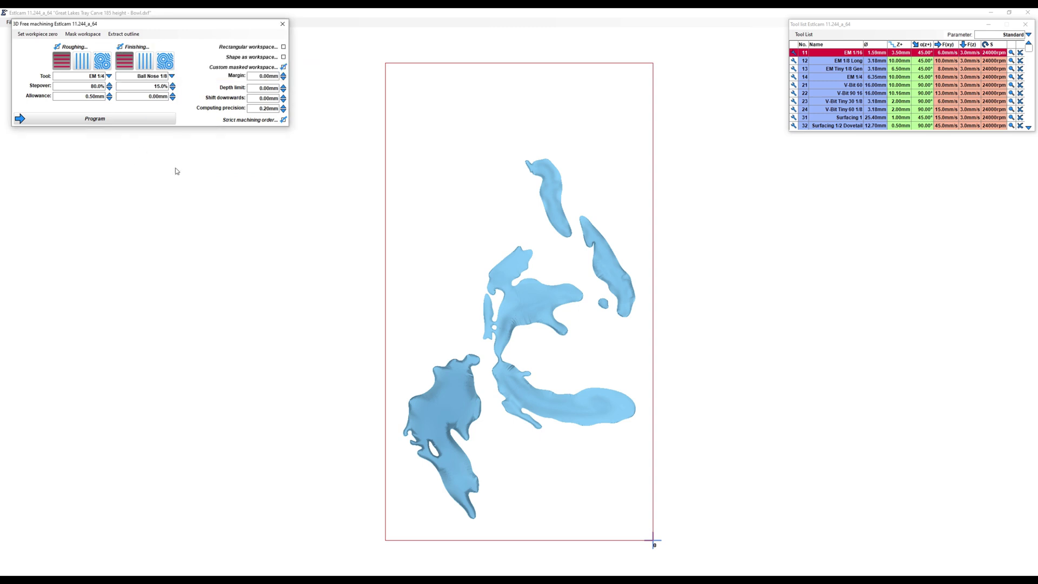
double_click(160, 87)
type("5")
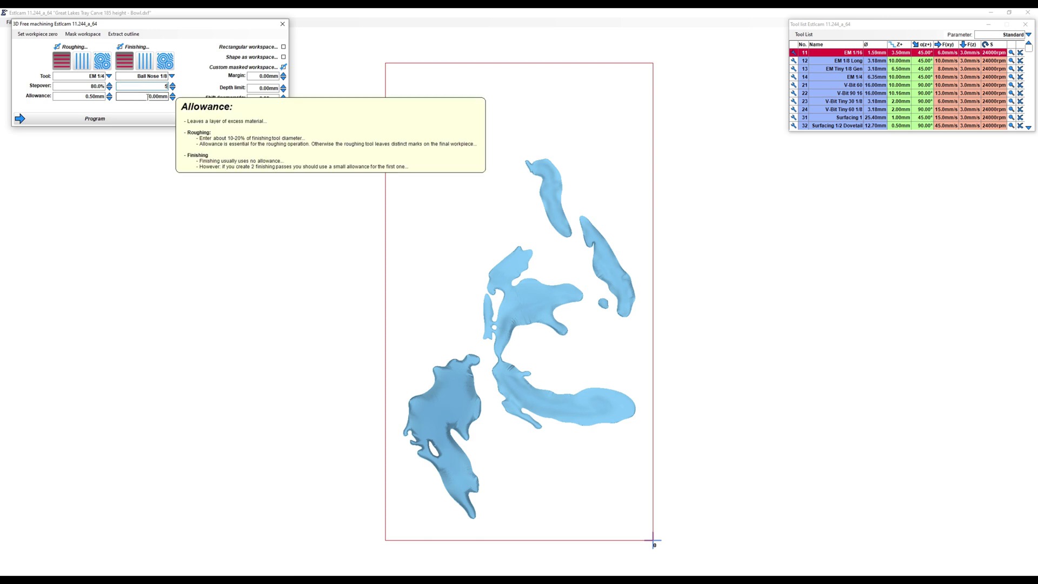
left_click(167, 120)
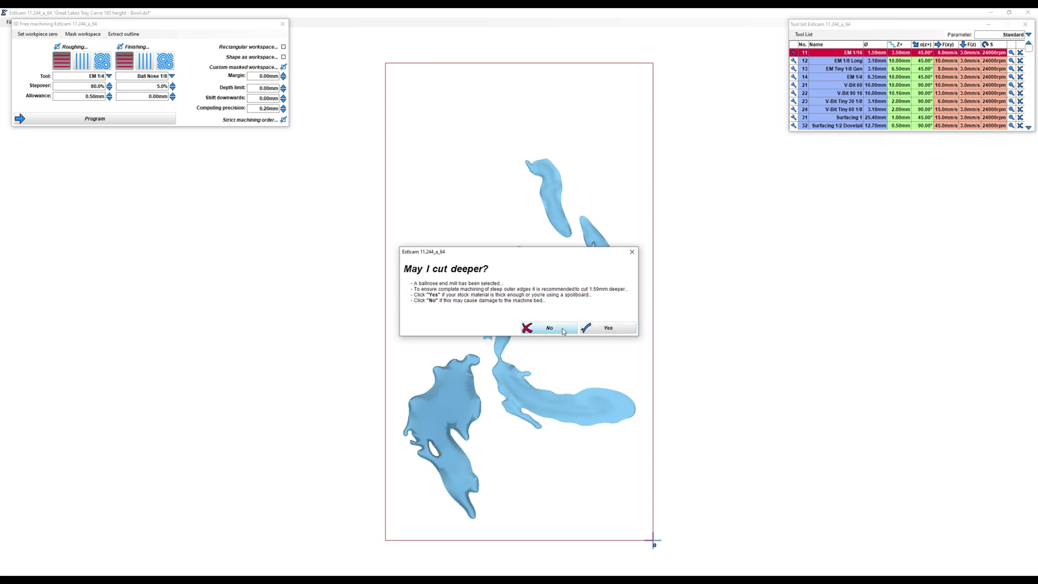
left_click(563, 331)
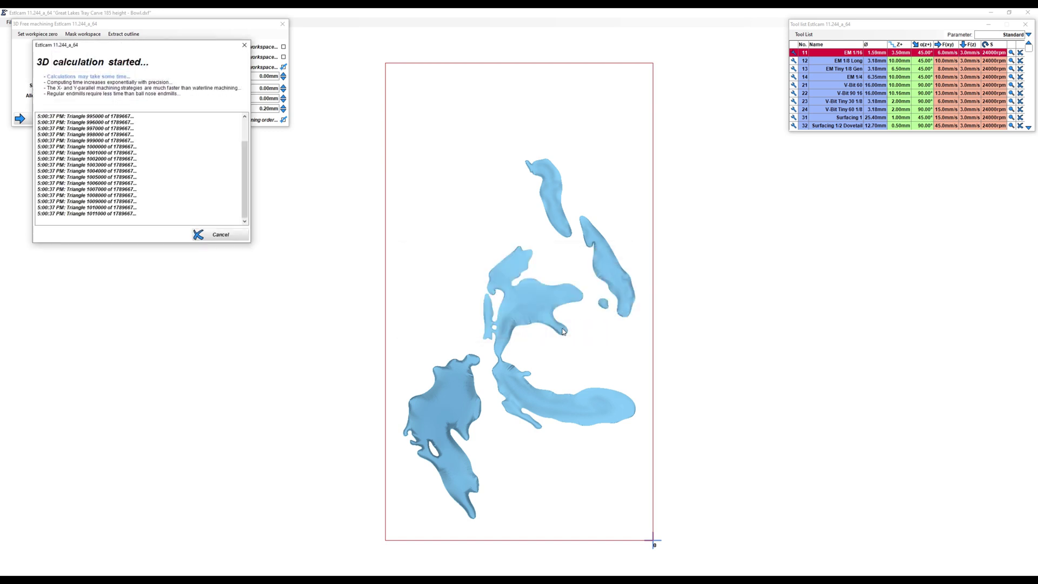